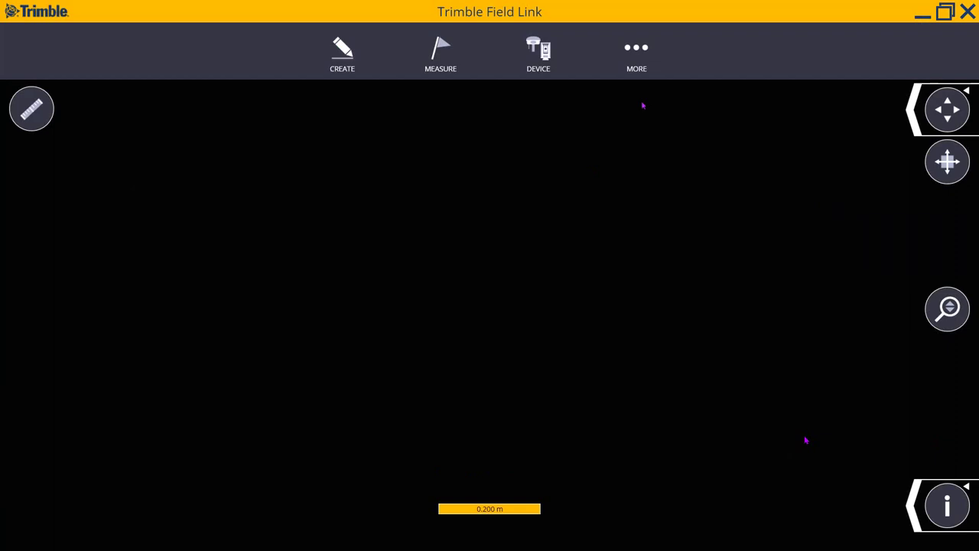
- Open the job import file browser and go to the Jobs\Presentation\data folder
click(638, 46)
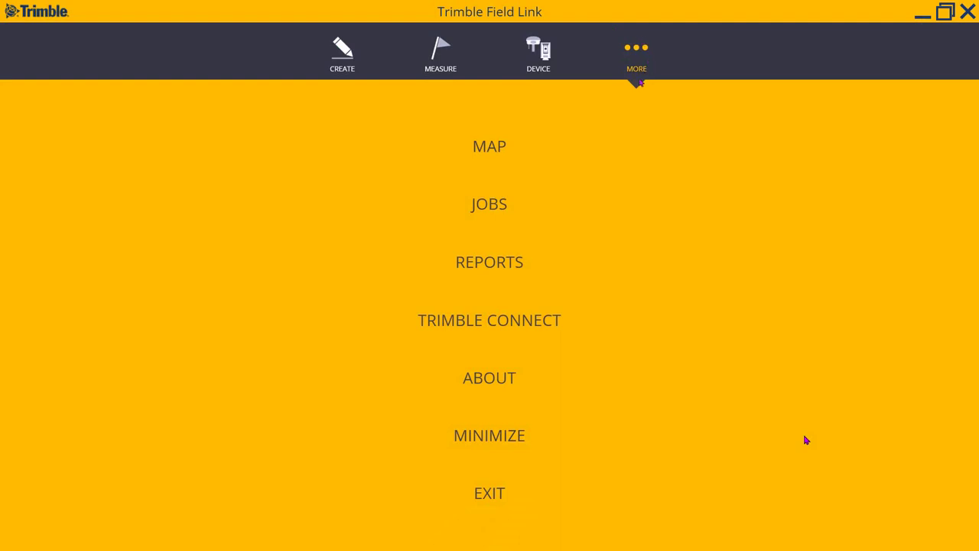
click(491, 205)
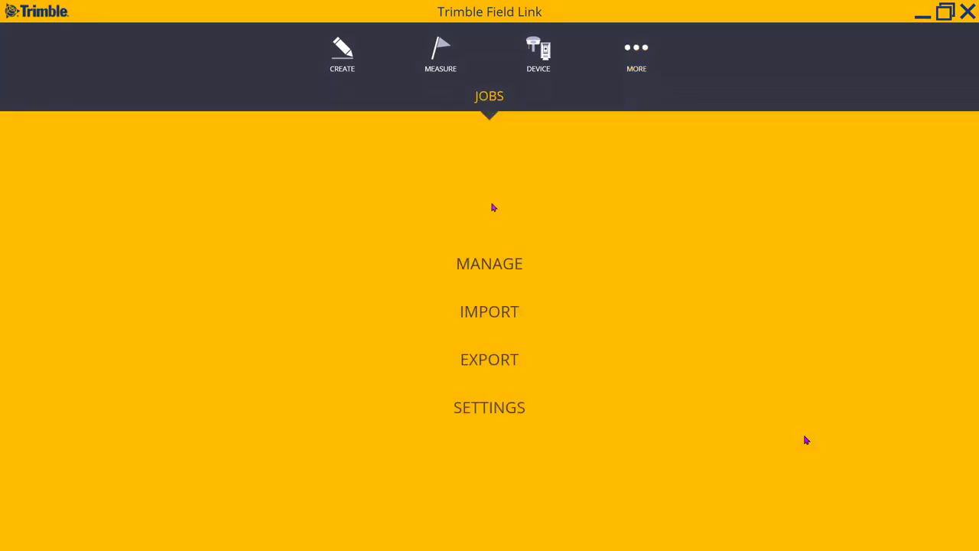
click(499, 312)
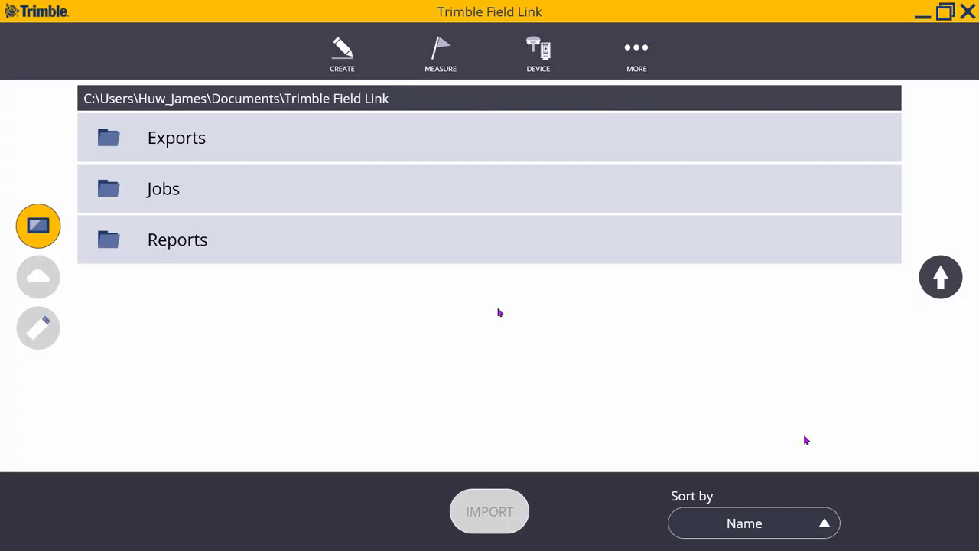
click(151, 196)
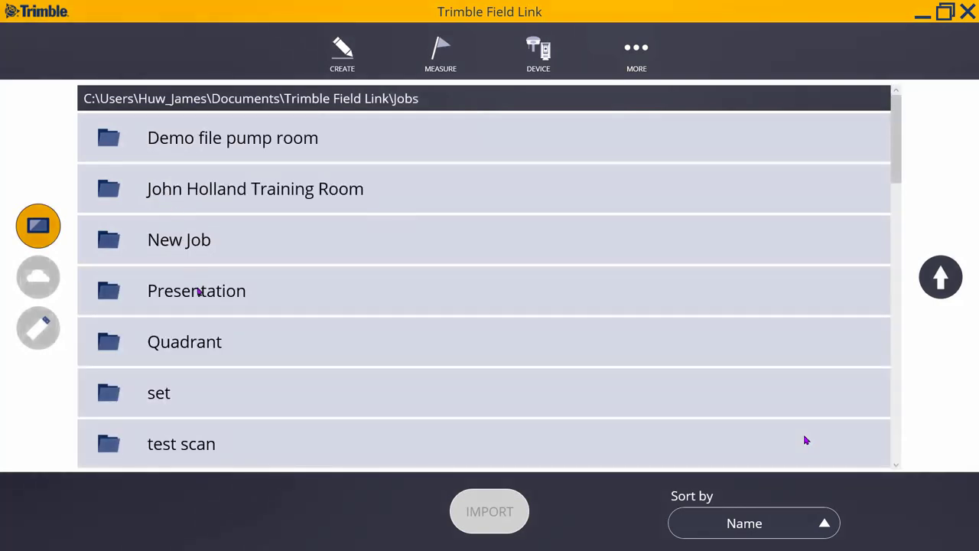
click(201, 290)
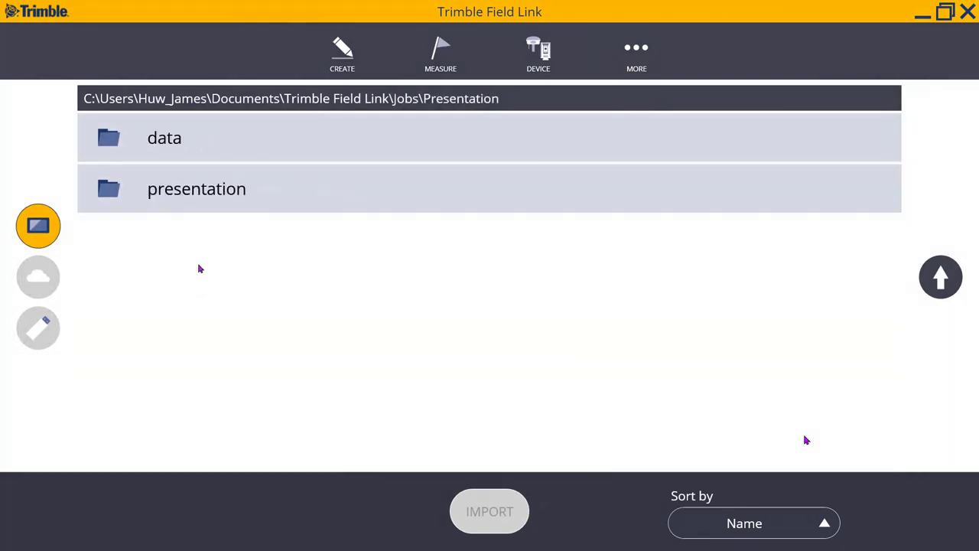
click(205, 147)
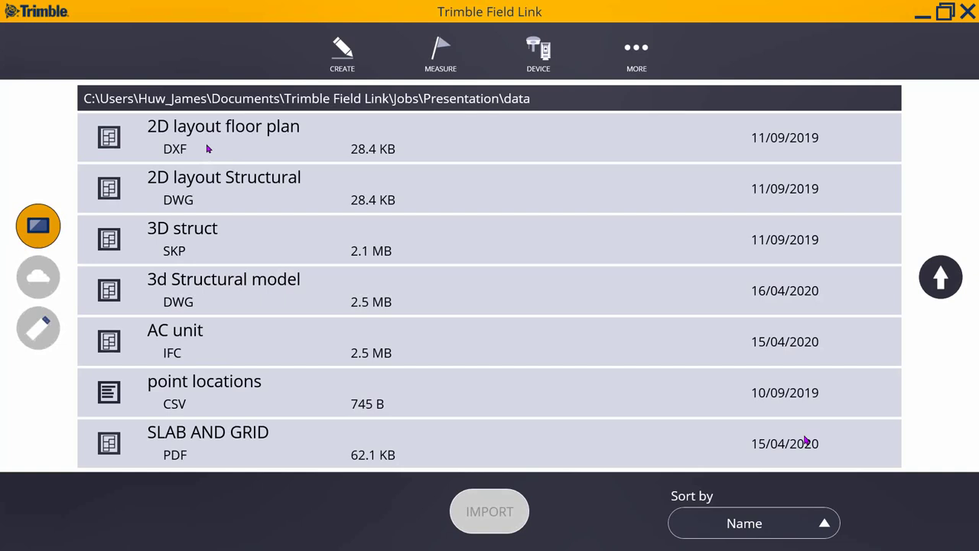
- Look through the files in the data folder one by one, from the 2D layout floor plan DXF to the SLAB AND GRID PDF
click(403, 143)
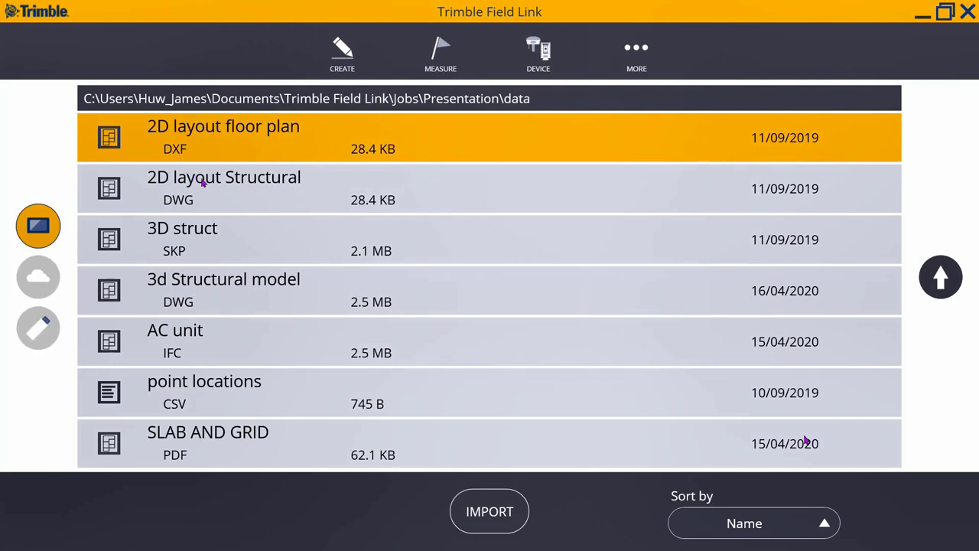
click(232, 195)
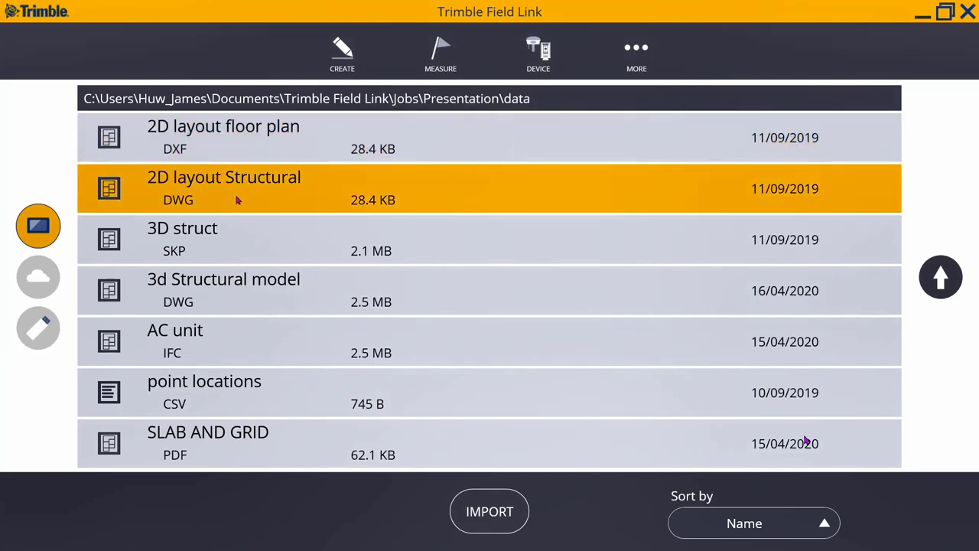
click(253, 234)
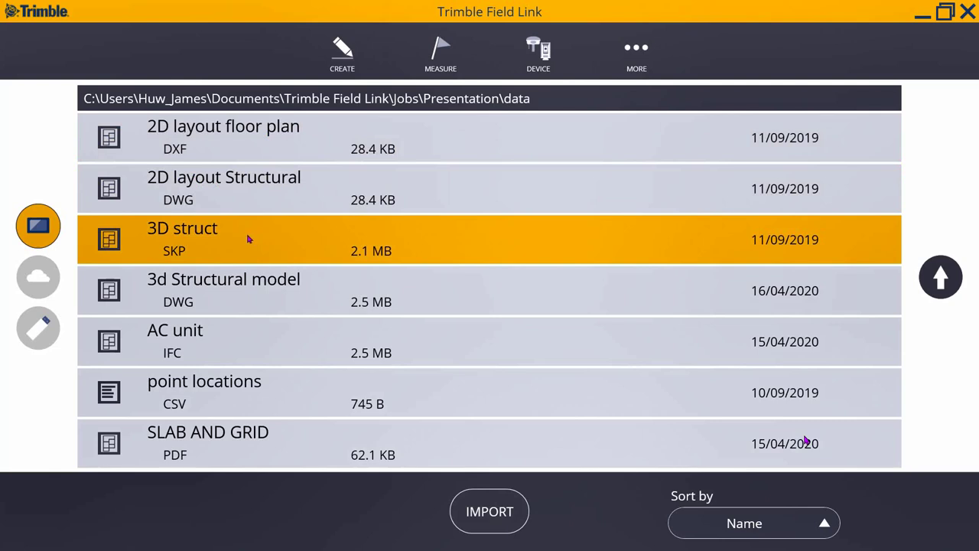
click(273, 291)
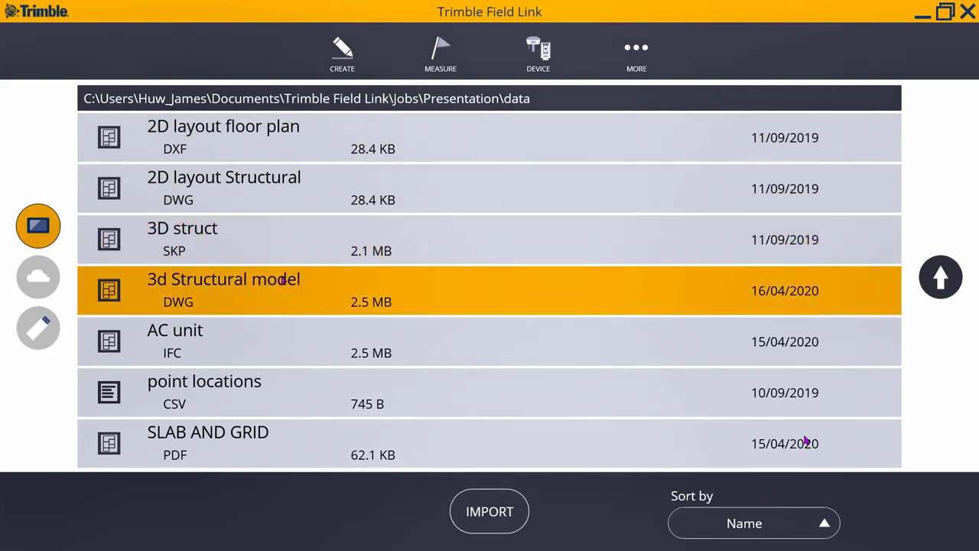
click(274, 330)
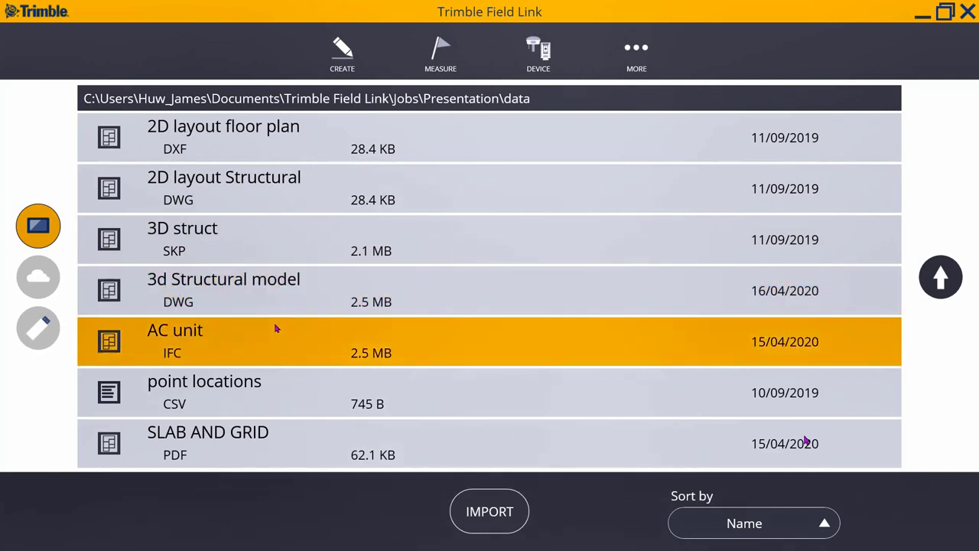
click(266, 394)
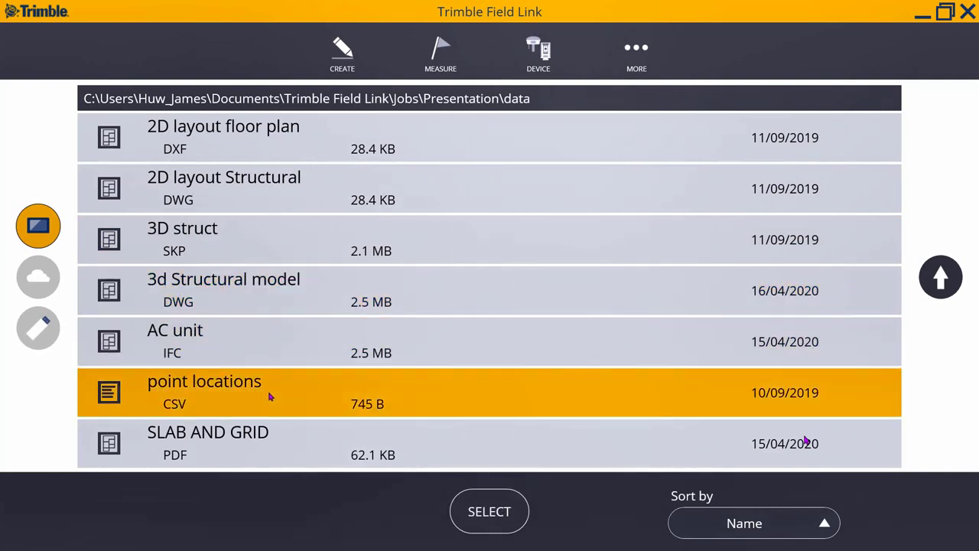
click(292, 442)
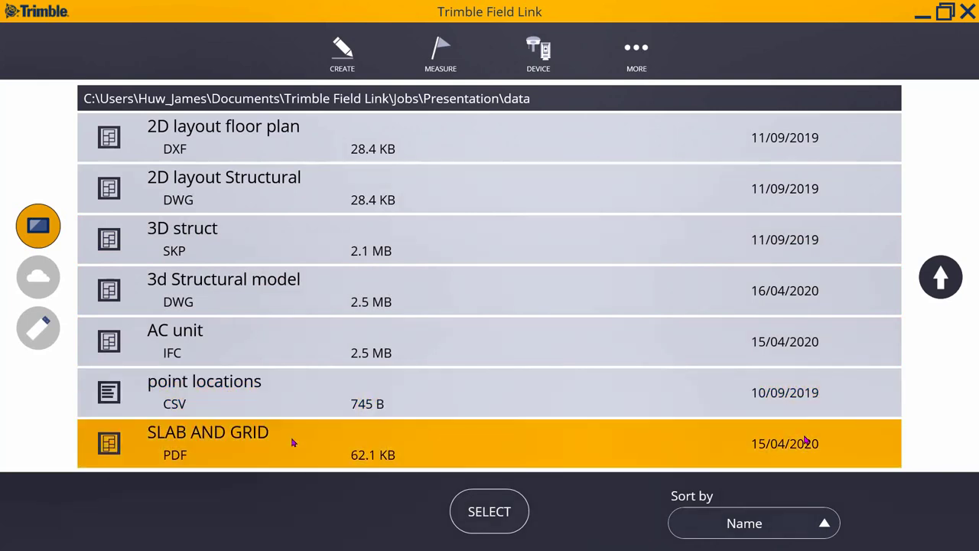
- Import the 2D layout floor plan DXF, the 3d Structural model DWG and the AC unit IFC into the job
click(264, 142)
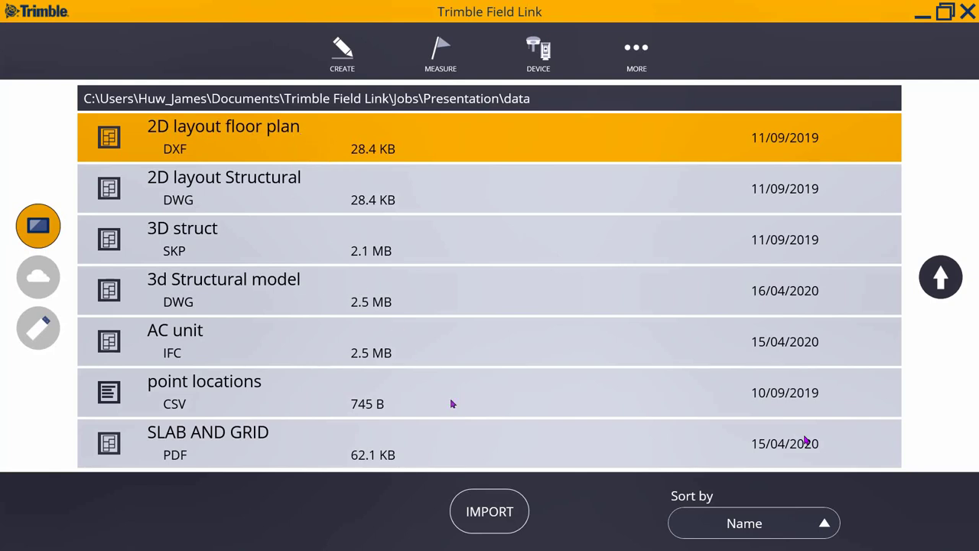
click(505, 511)
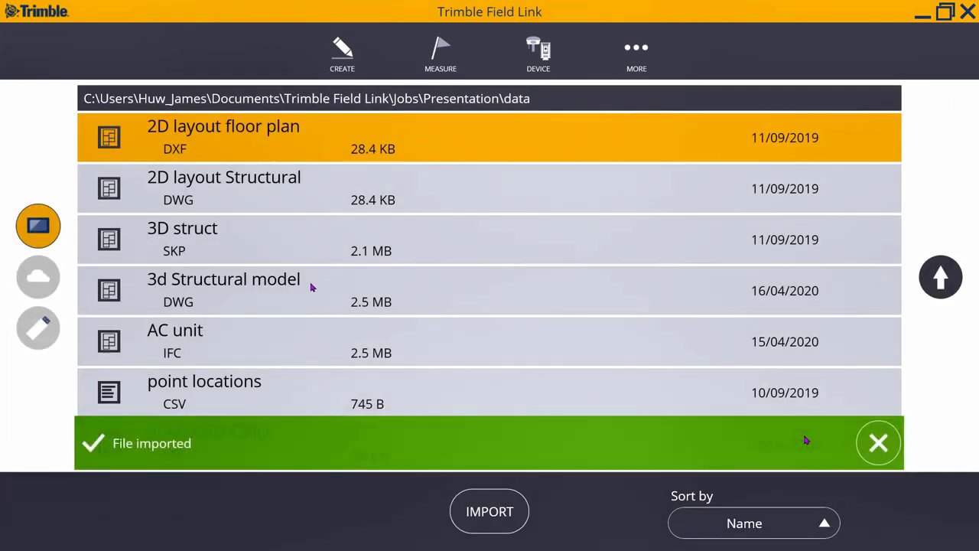
click(312, 287)
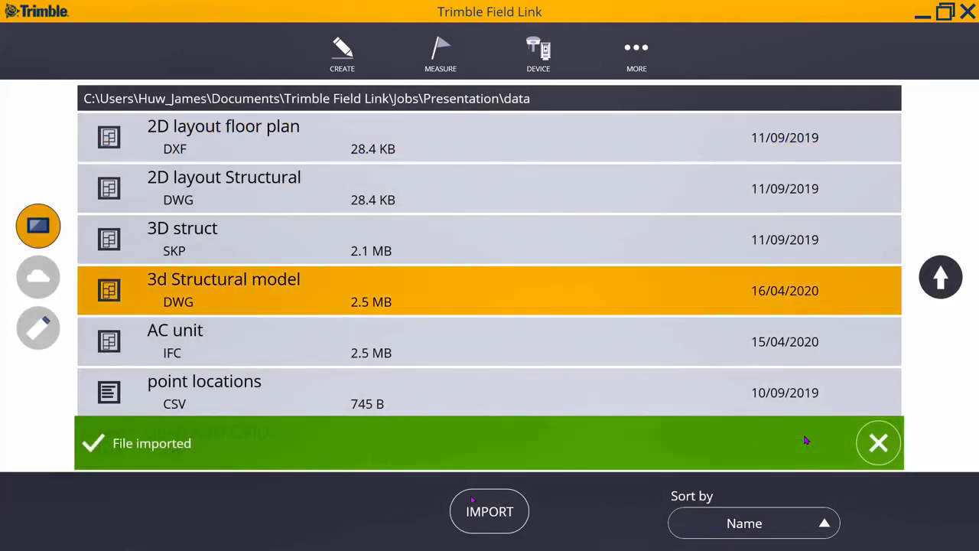
click(499, 520)
click(332, 353)
click(503, 516)
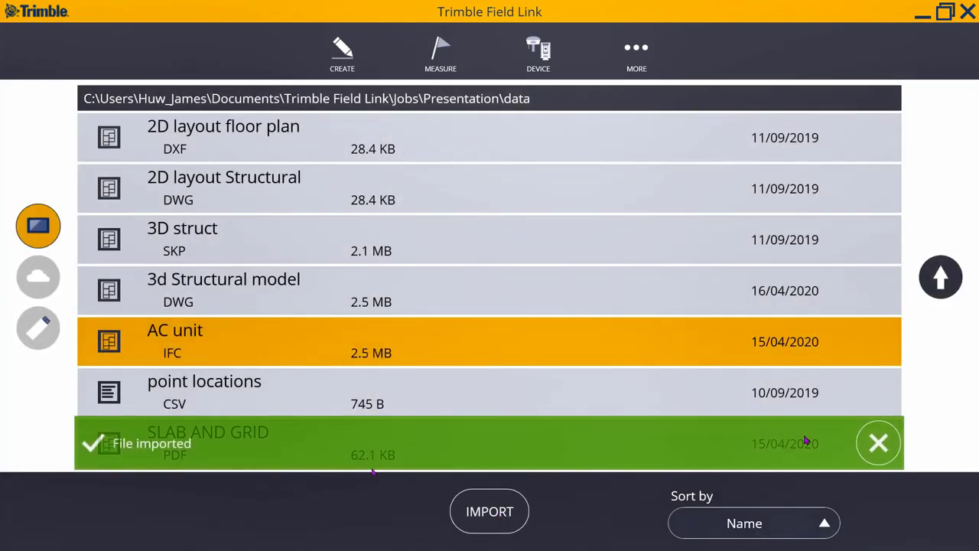
click(880, 449)
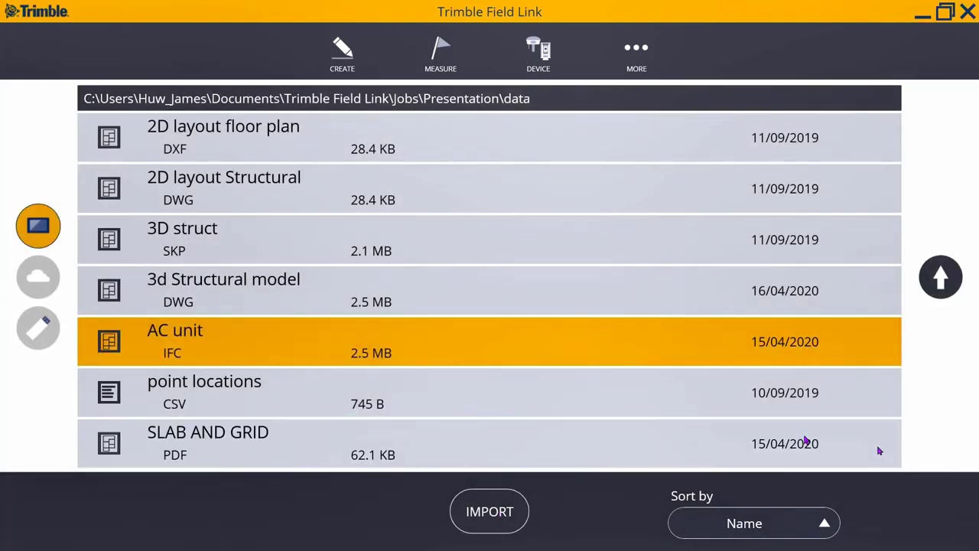
- Return to the map and show the imported models in isometric 3D, orbited to face the roller door side
click(643, 52)
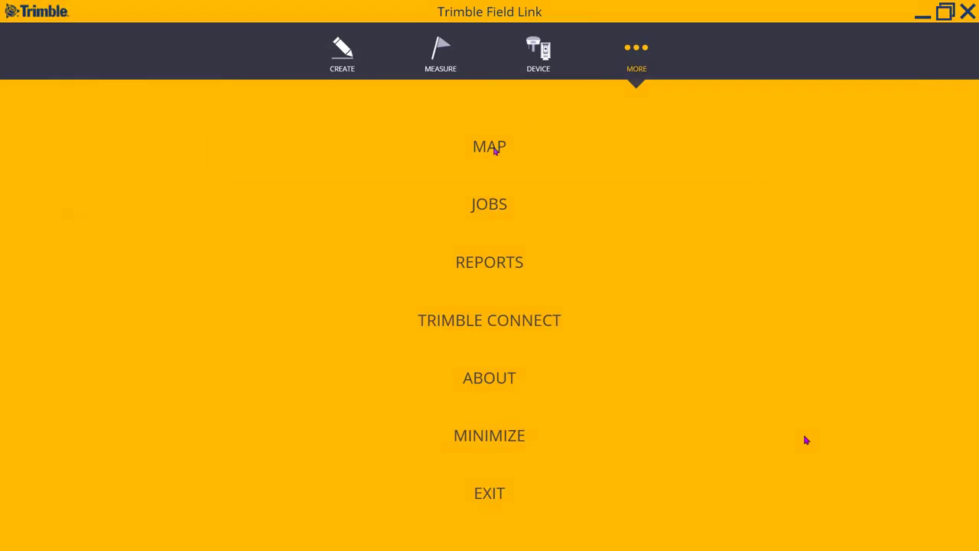
click(493, 148)
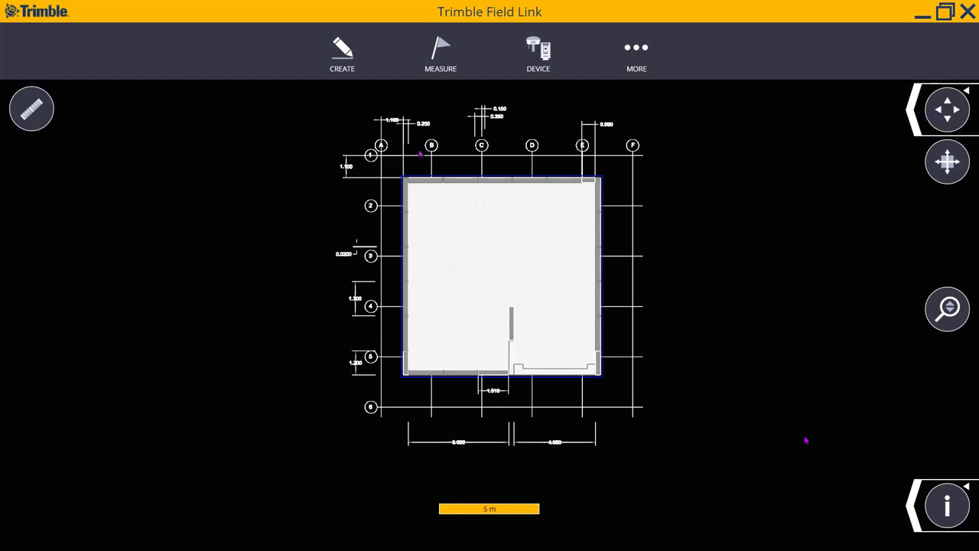
click(915, 116)
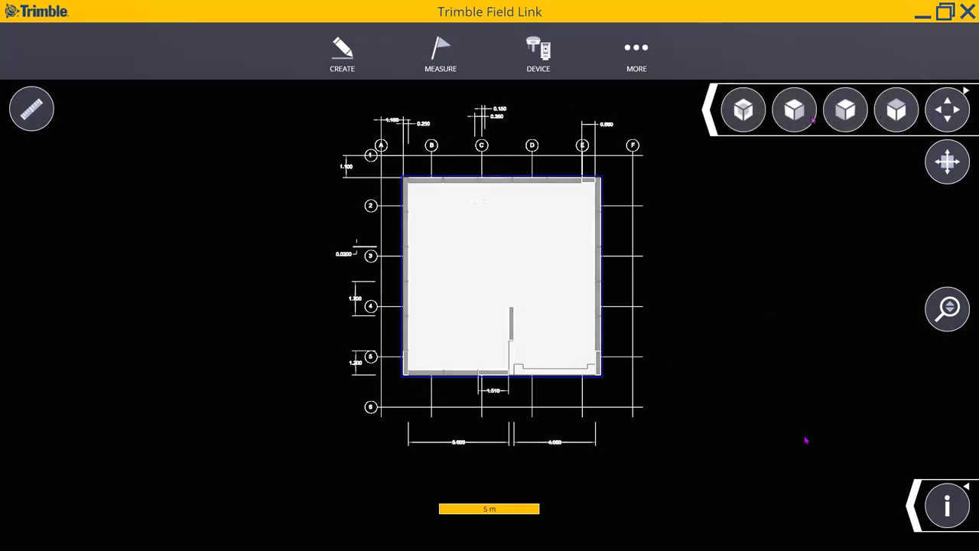
click(741, 114)
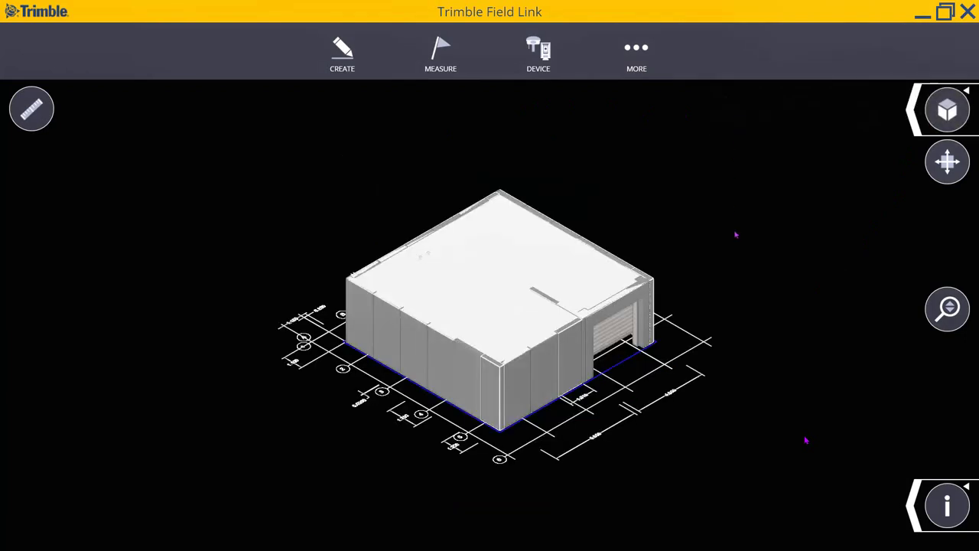
click(948, 163)
drag(805, 250, 675, 250)
scroll(704, 124, up, 5)
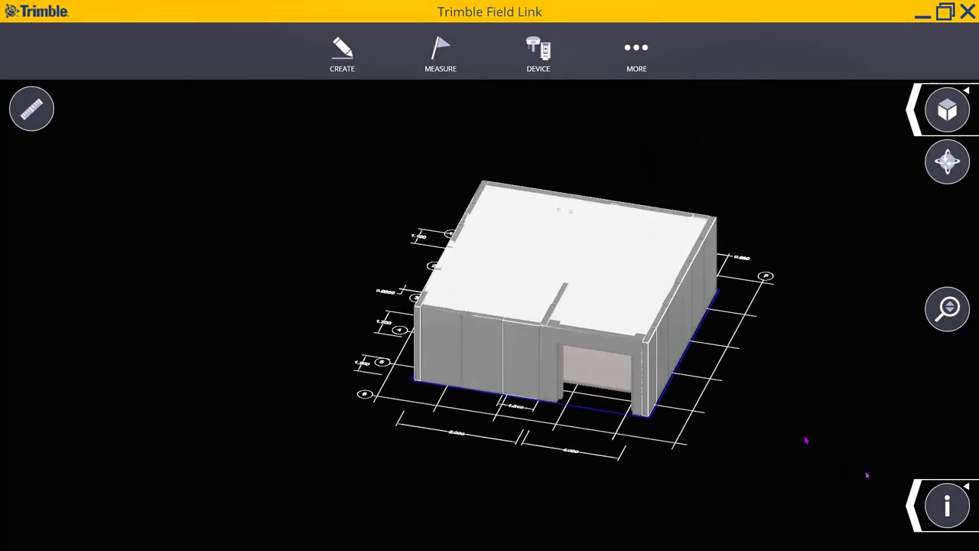
- Hide the Arch roof layer and view the building's interior from above
click(913, 517)
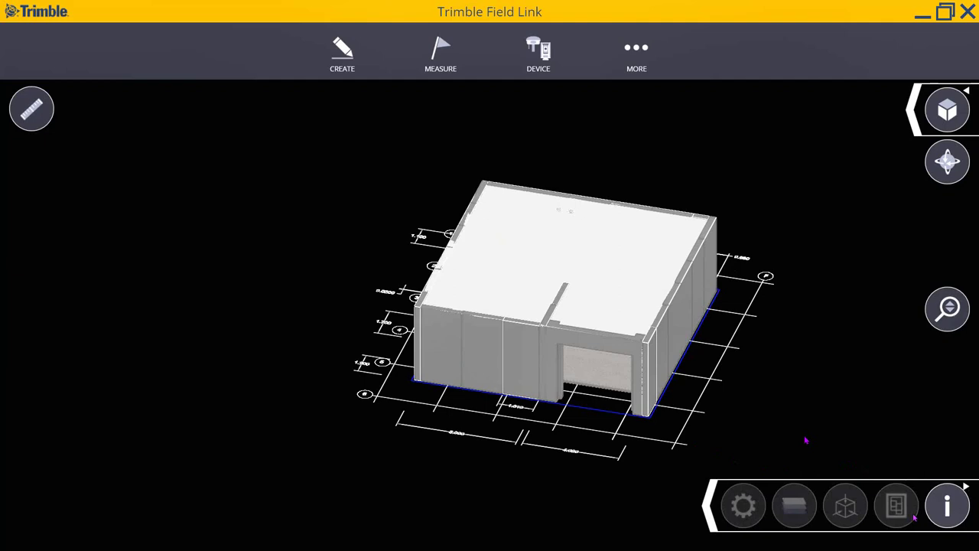
click(794, 510)
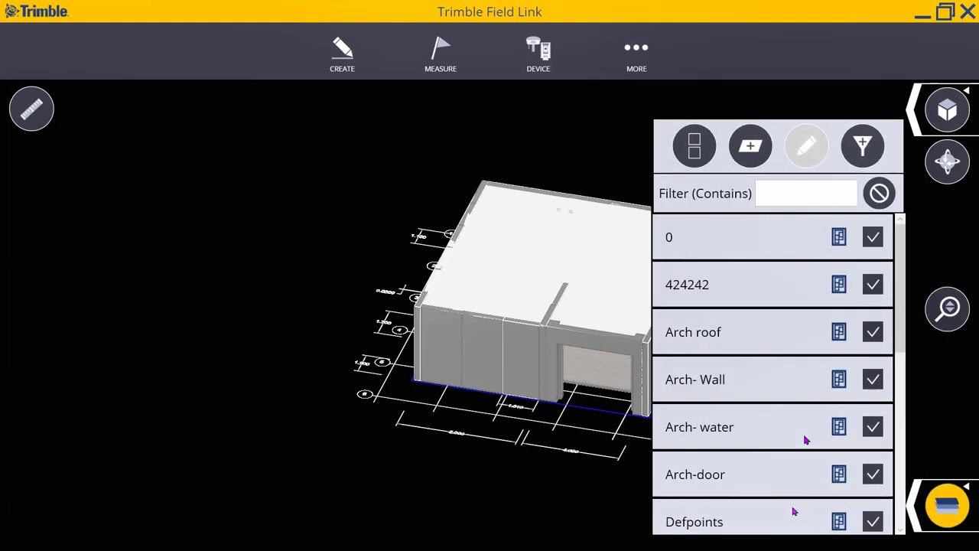
click(876, 332)
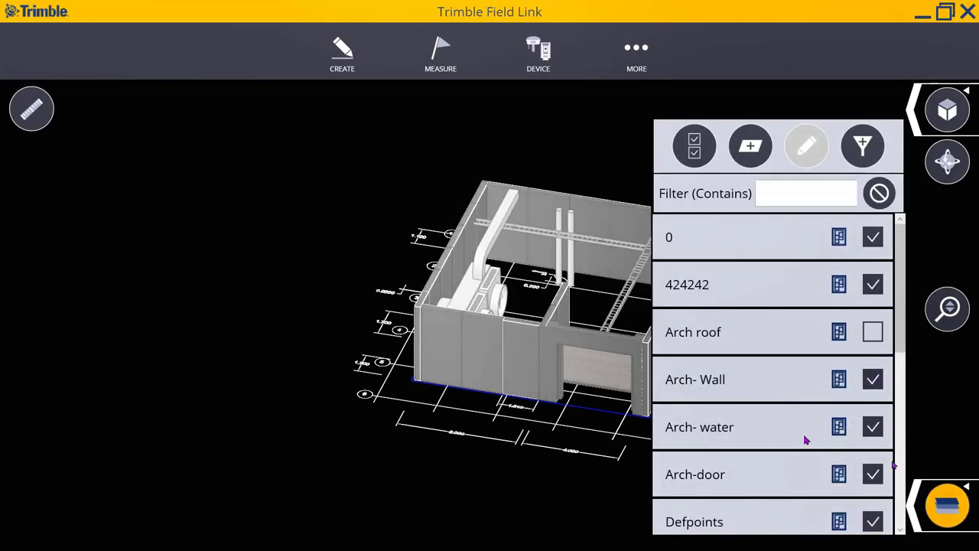
click(914, 505)
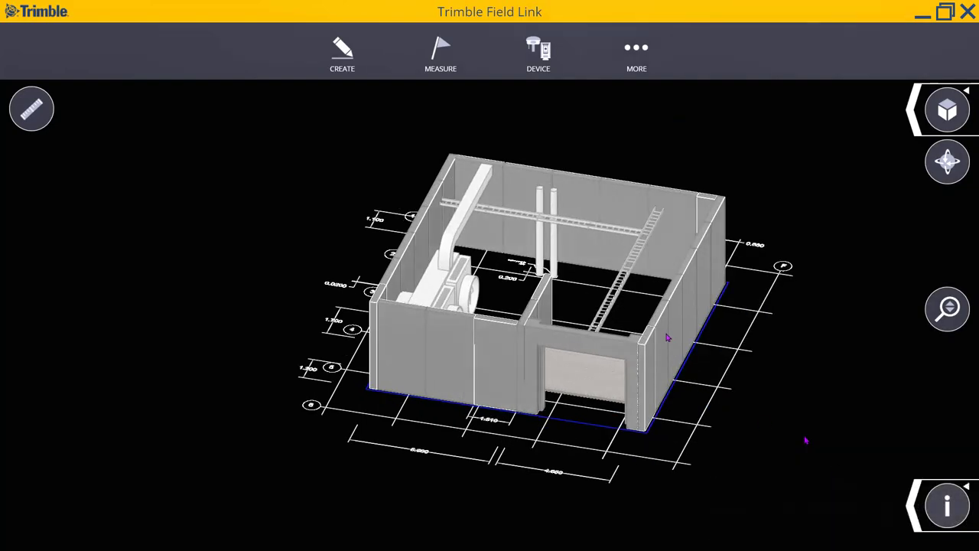
drag(645, 329, 684, 328)
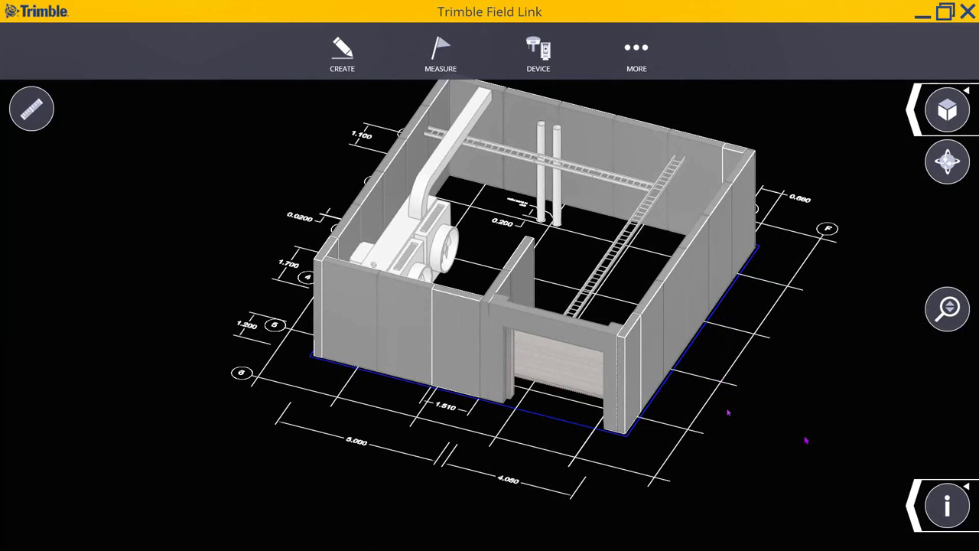
- Hide and show again the 2D layout floor plan, 3d Structural model and AC unit files in turn to inspect each one's content
click(912, 511)
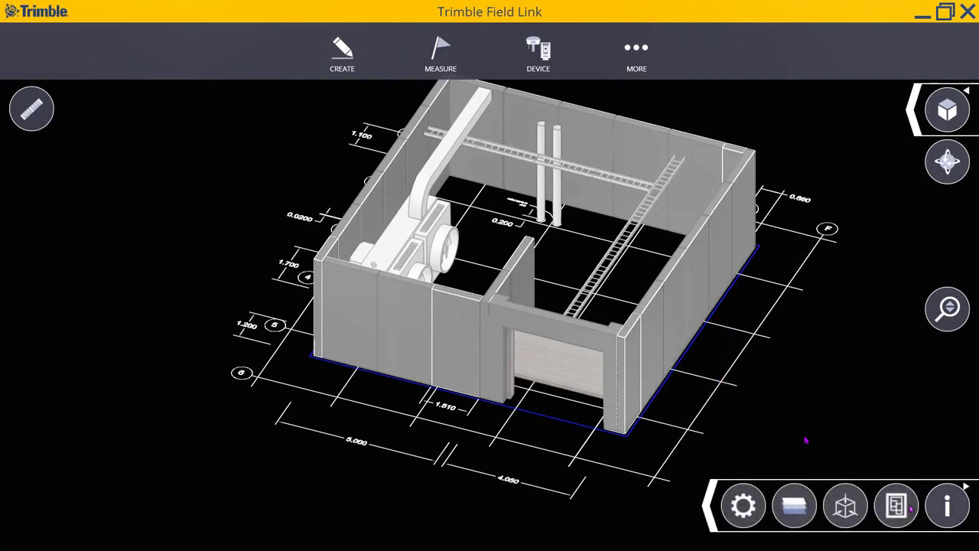
click(897, 508)
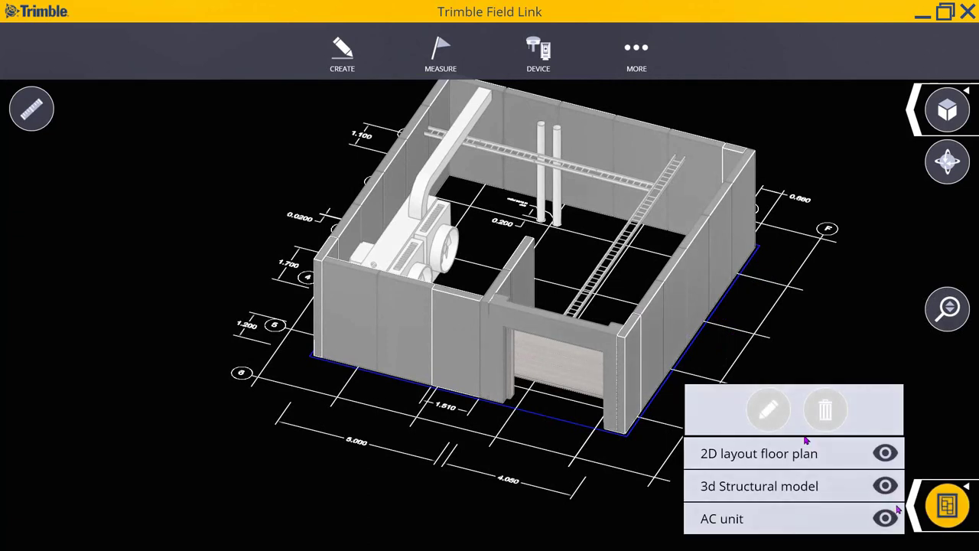
click(885, 453)
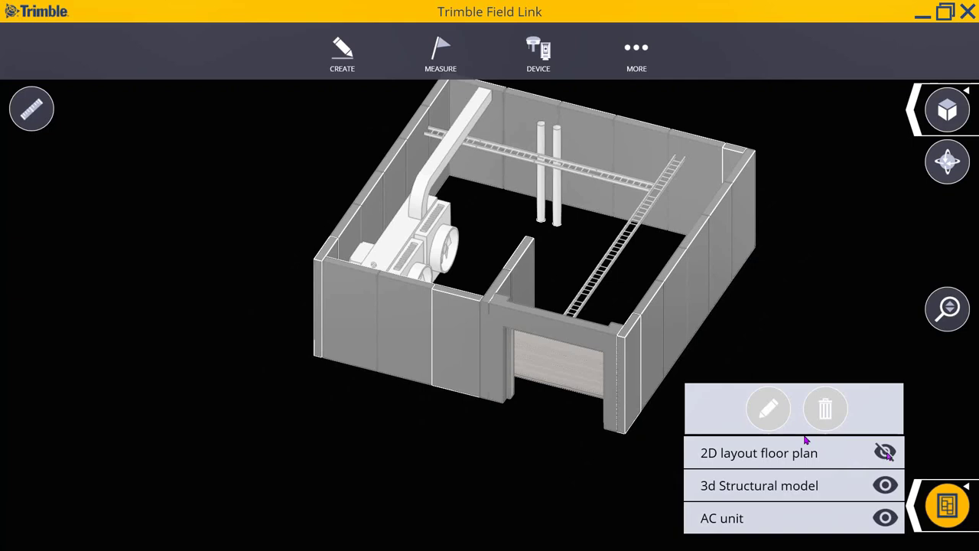
click(886, 453)
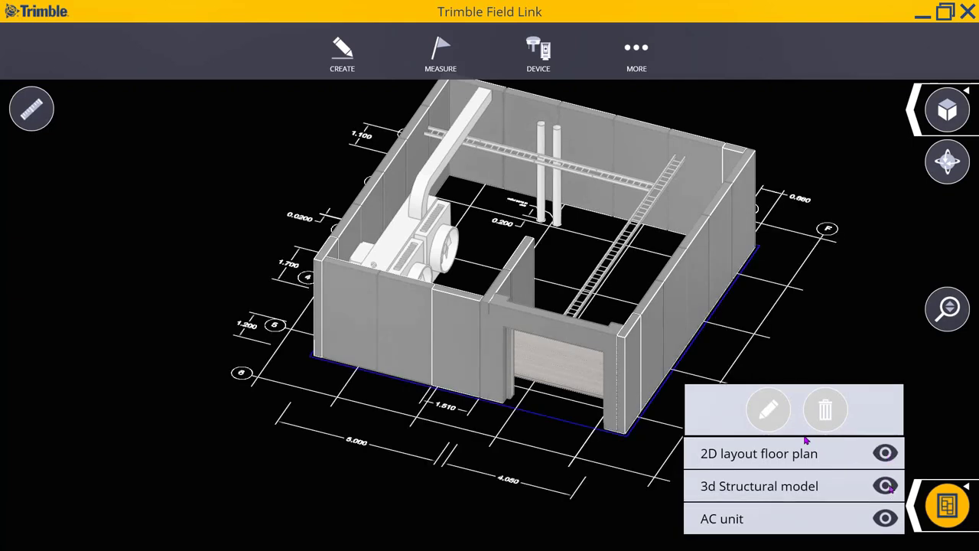
click(888, 486)
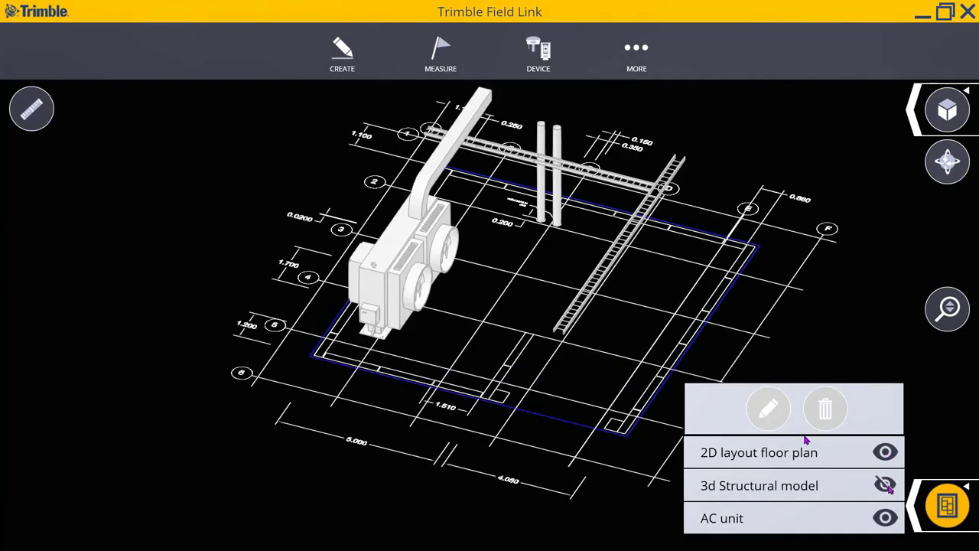
click(888, 486)
click(885, 517)
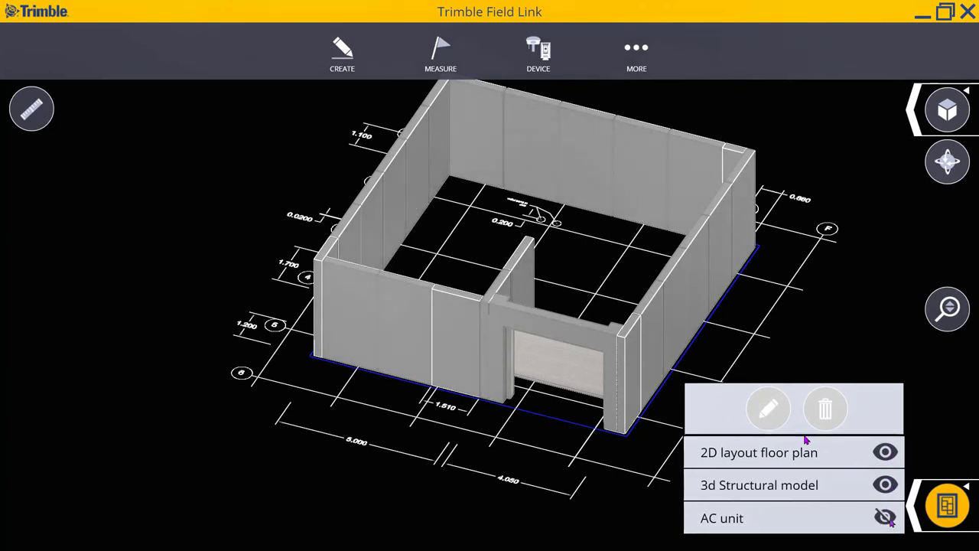
click(886, 518)
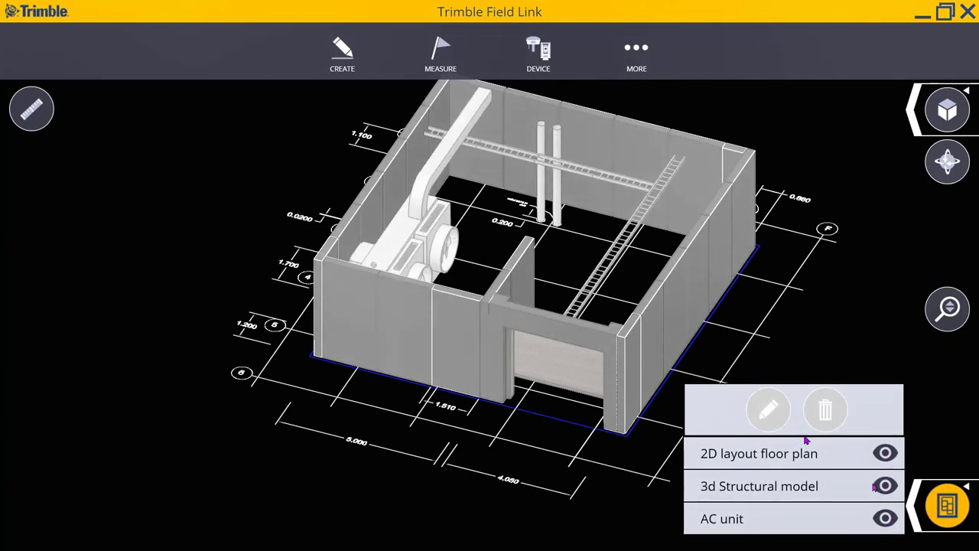
- Close the file list and return the map from the orbited 3D view to a 2D plan view with pan navigation
click(915, 523)
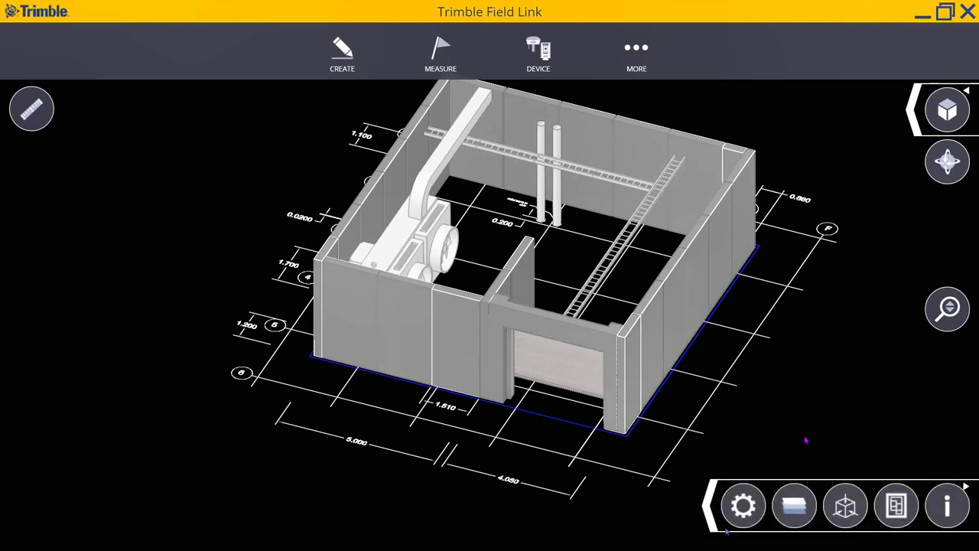
click(710, 505)
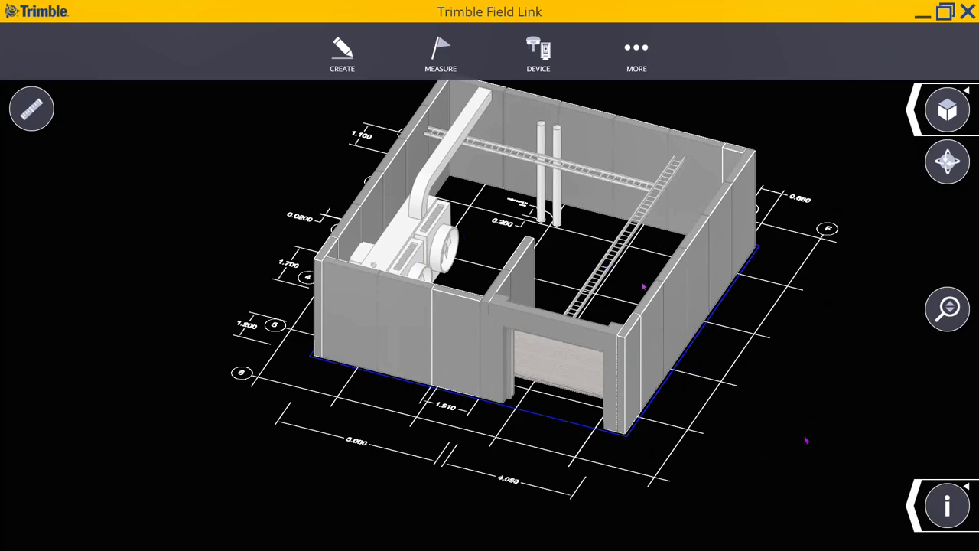
drag(645, 288, 691, 330)
scroll(691, 330, down, 5)
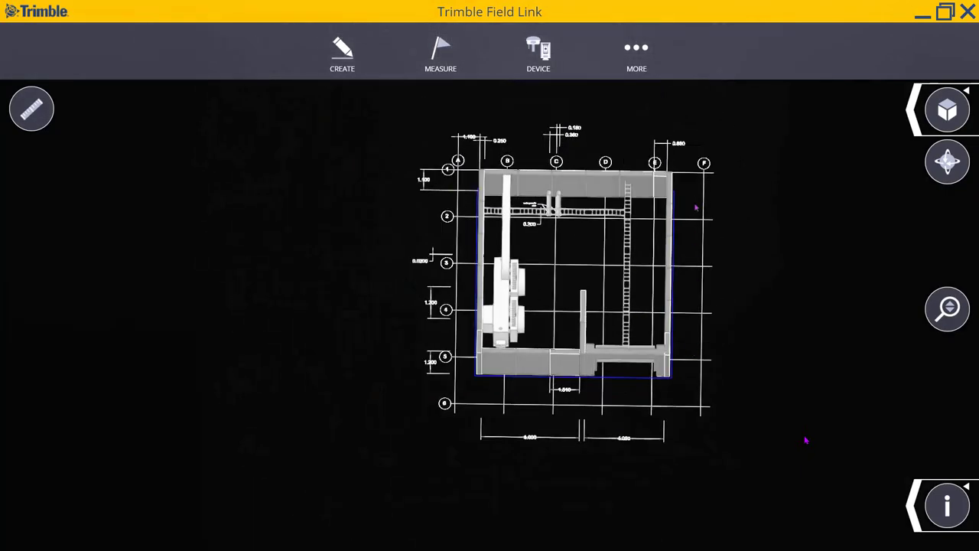
drag(696, 206, 695, 219)
click(949, 109)
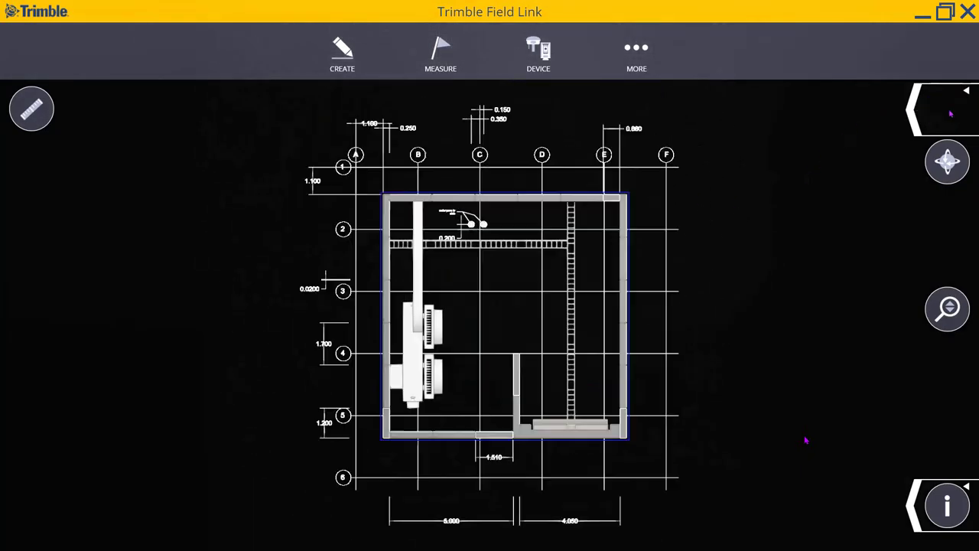
click(946, 160)
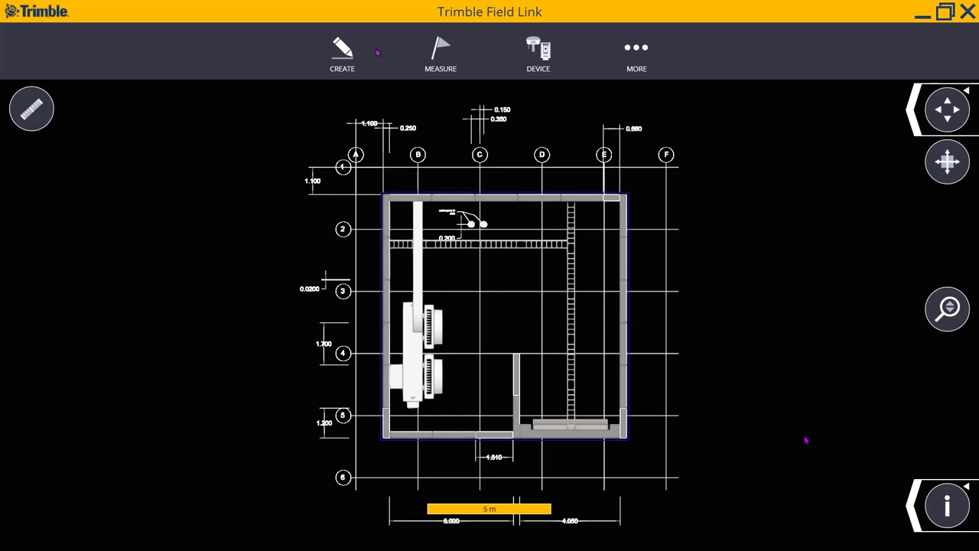
- Start creating points from the model and hide every layer except S-Grid
click(349, 53)
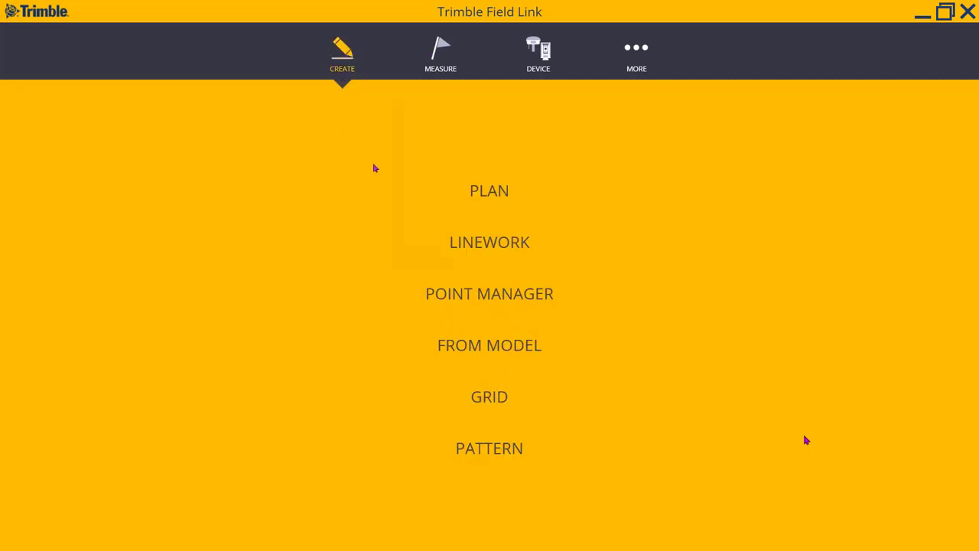
click(488, 346)
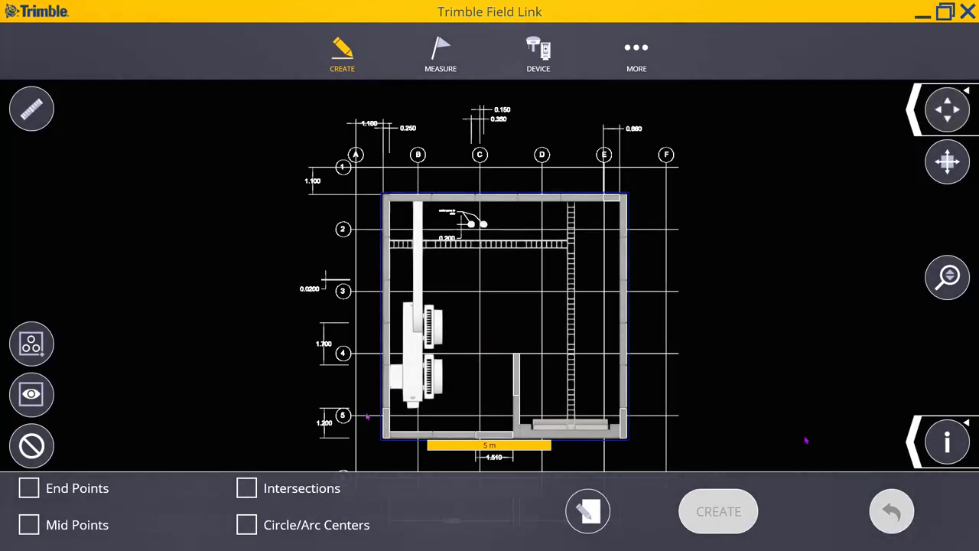
click(913, 452)
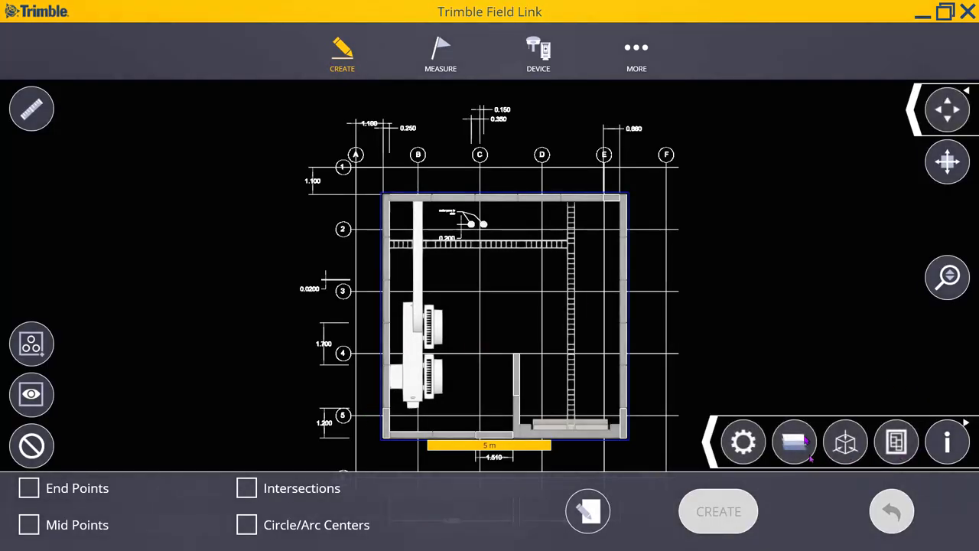
click(795, 444)
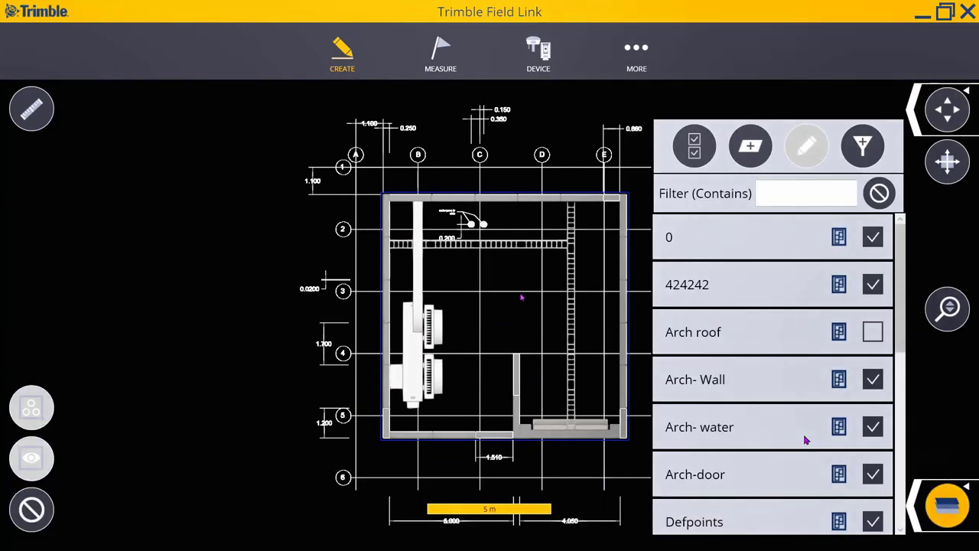
scroll(804, 440, down, 10)
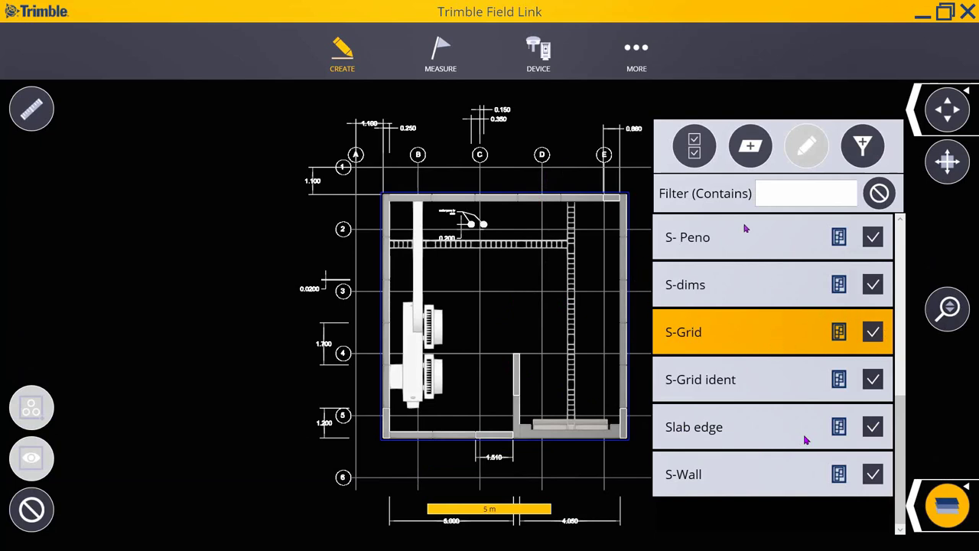
click(694, 147)
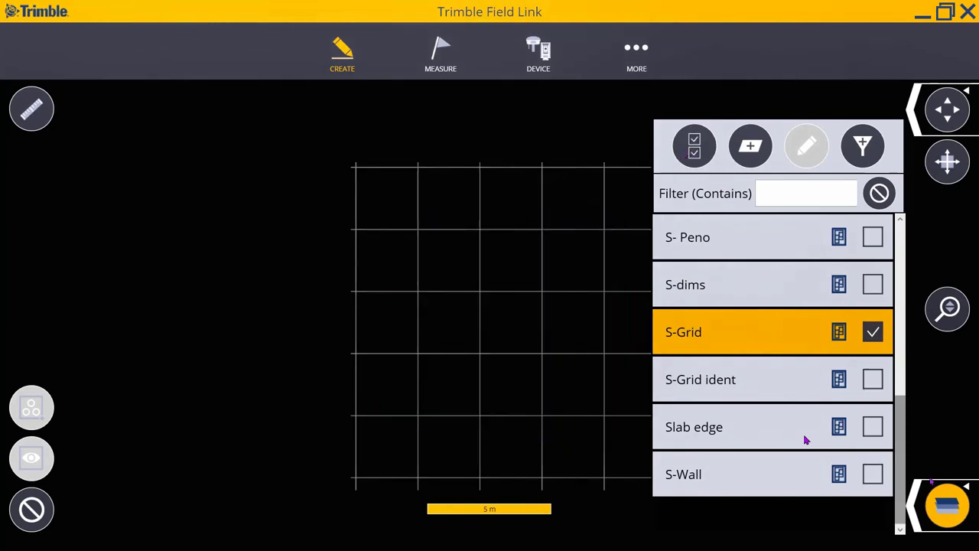
click(917, 511)
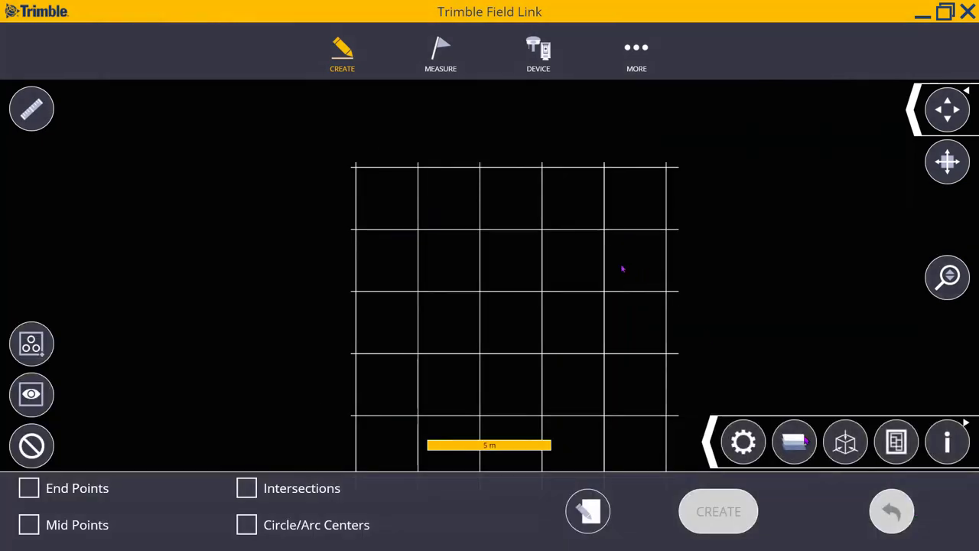
- Set point creation to use Intersections only and assign the new points to the layer "grid points"
scroll(477, 176, down, 1)
scroll(498, 184, down, 1)
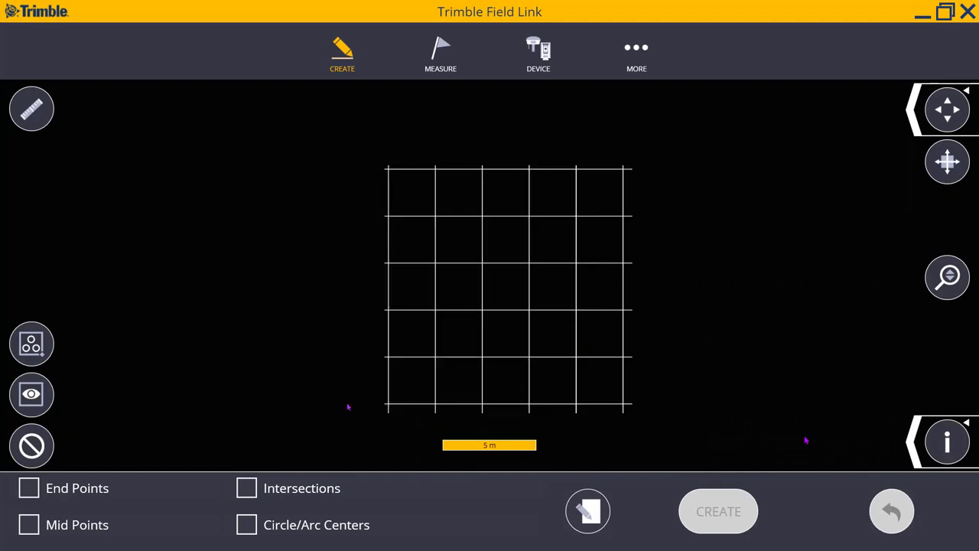
click(248, 495)
click(590, 516)
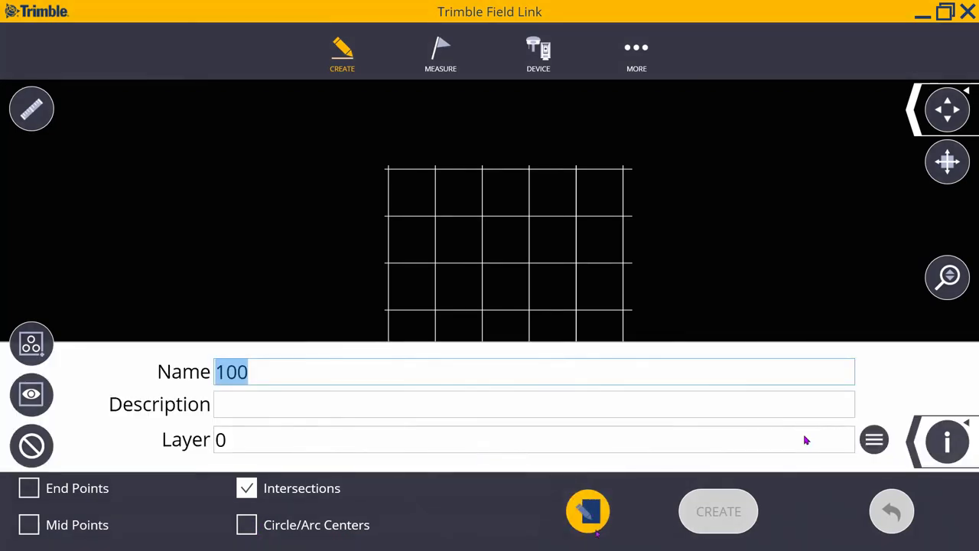
click(552, 444)
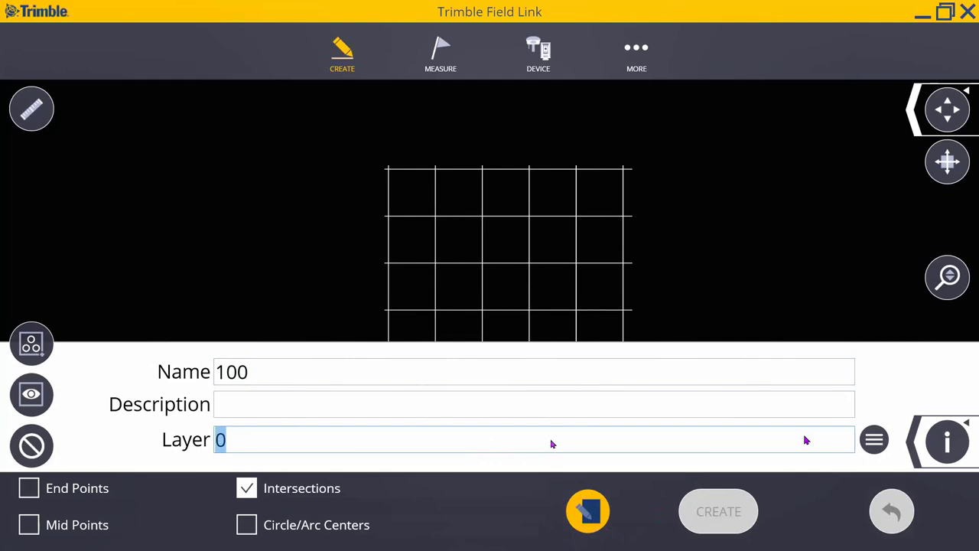
text(grid points)
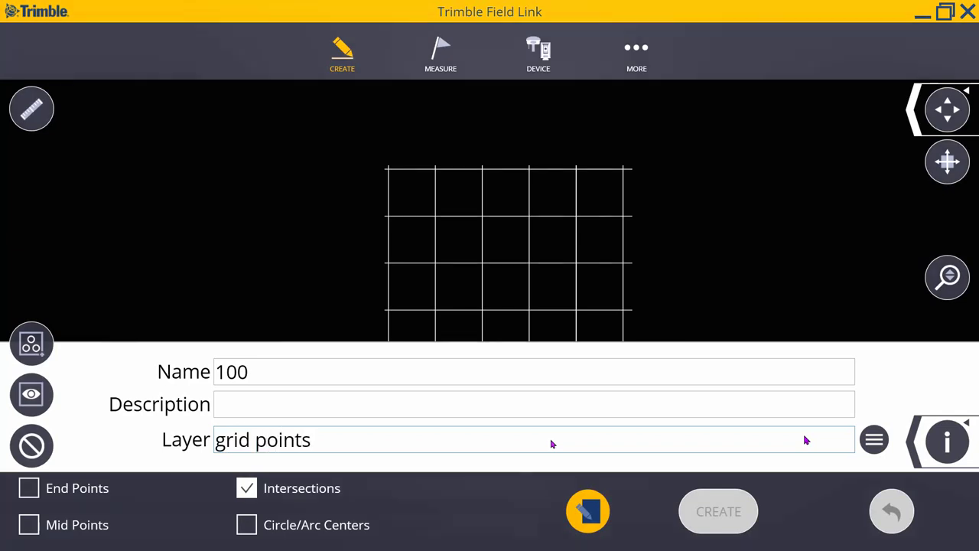
key(Return)
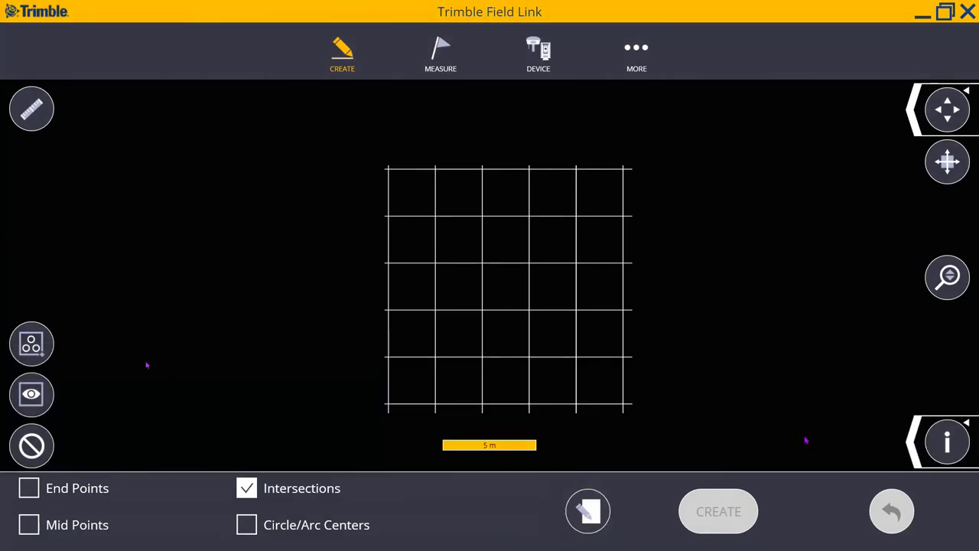
- Select the whole grid with a selection window and create points at all its line intersections
click(23, 347)
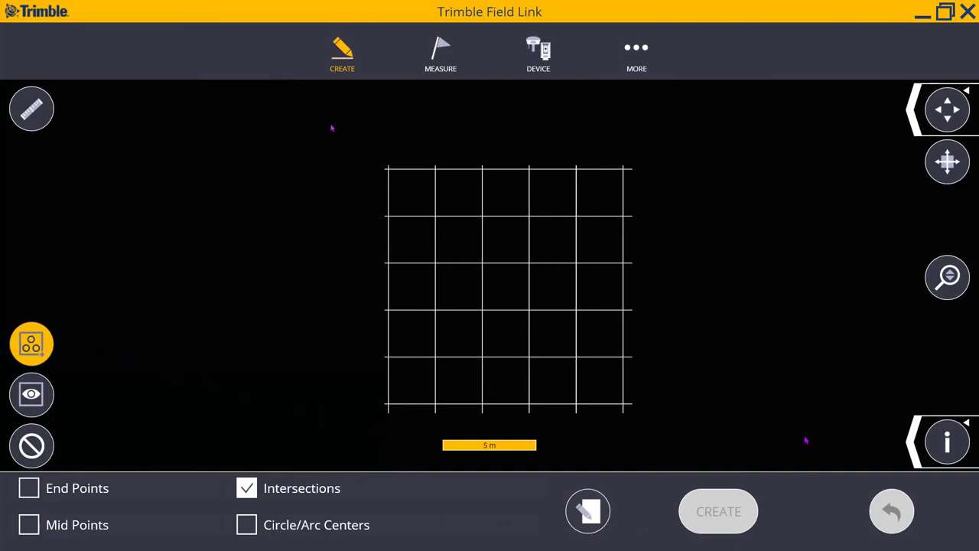
drag(332, 127, 727, 448)
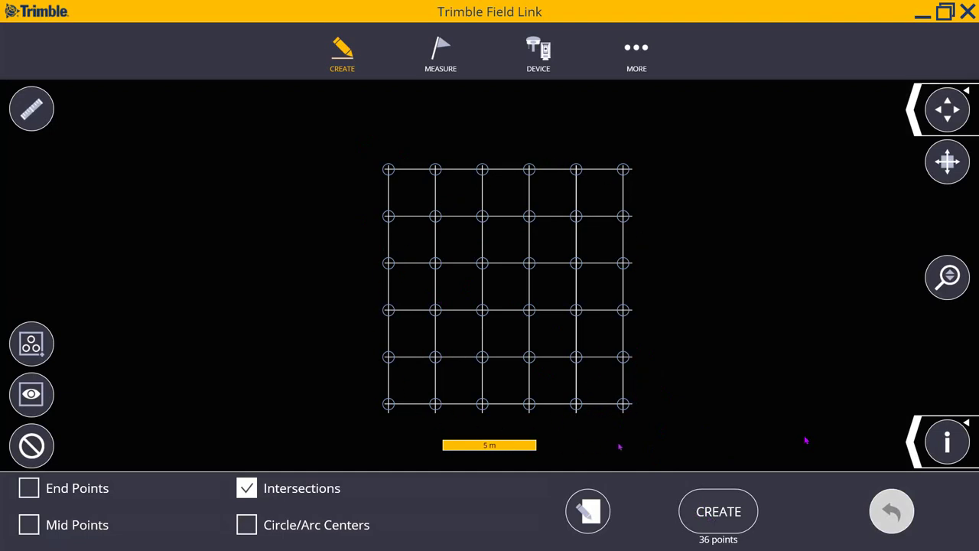
click(728, 517)
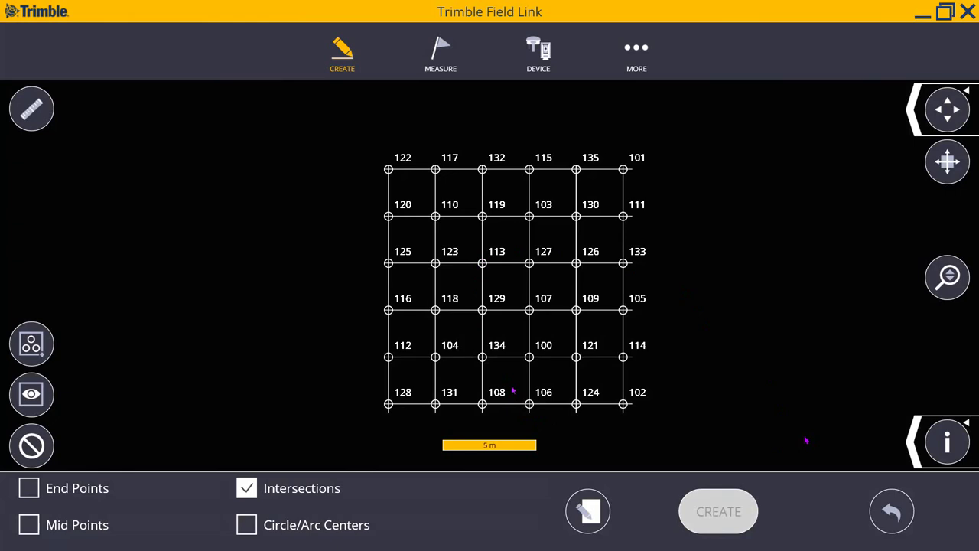
- Check the layer and coordinates of point 109 in the entity information
click(947, 442)
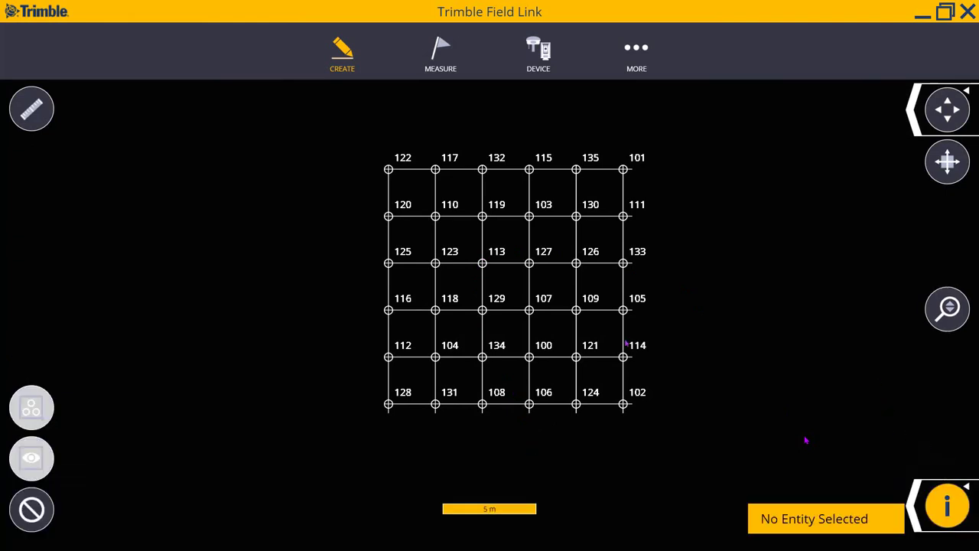
click(575, 309)
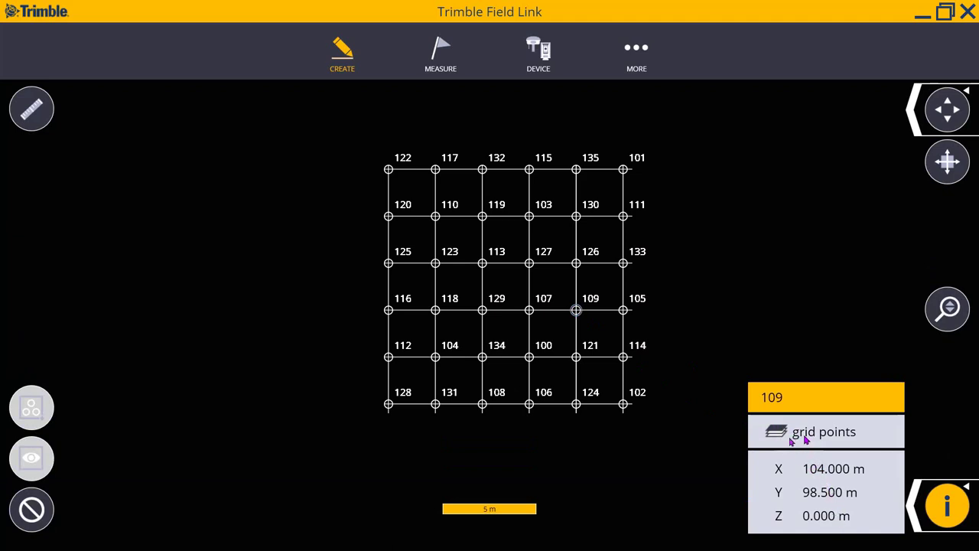
click(947, 507)
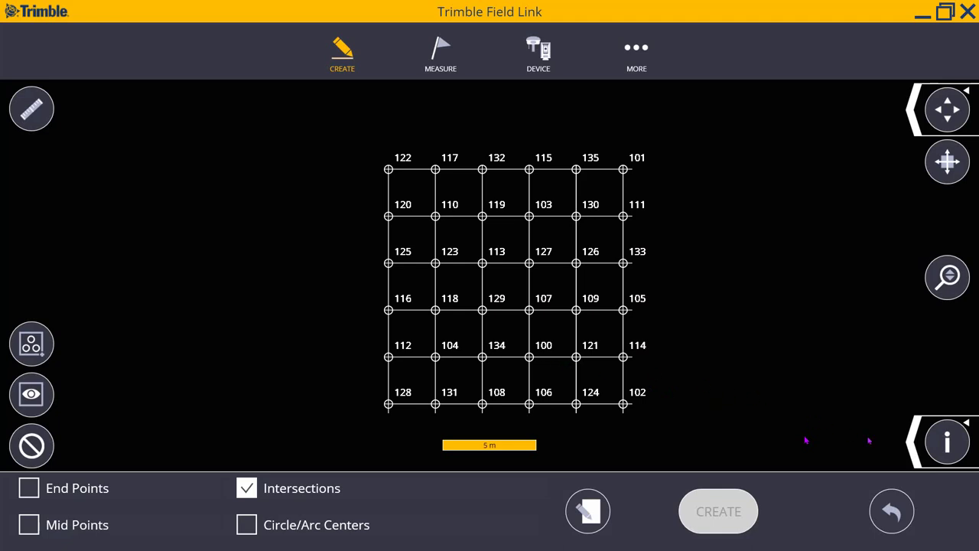
- Find the grid points layer in the layer list and make all layers visible again
click(913, 443)
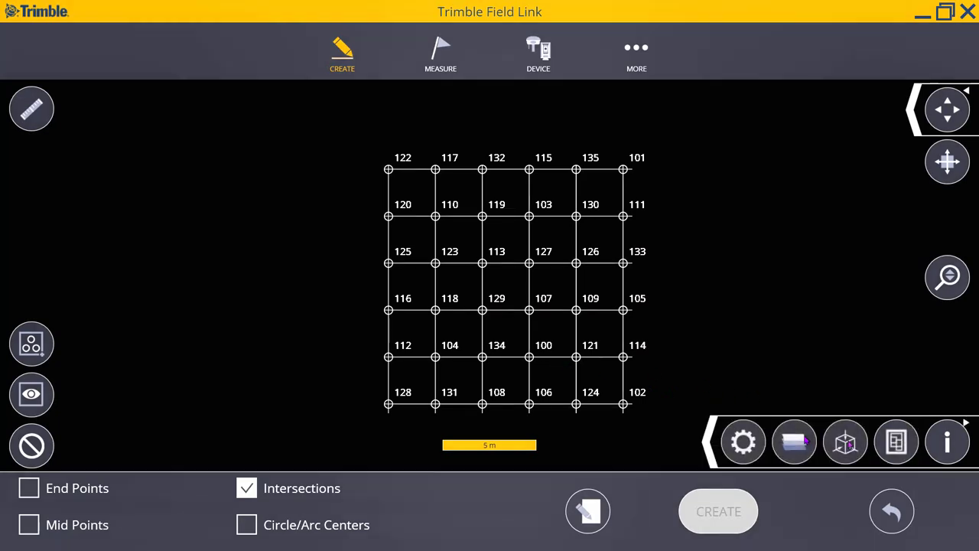
click(795, 441)
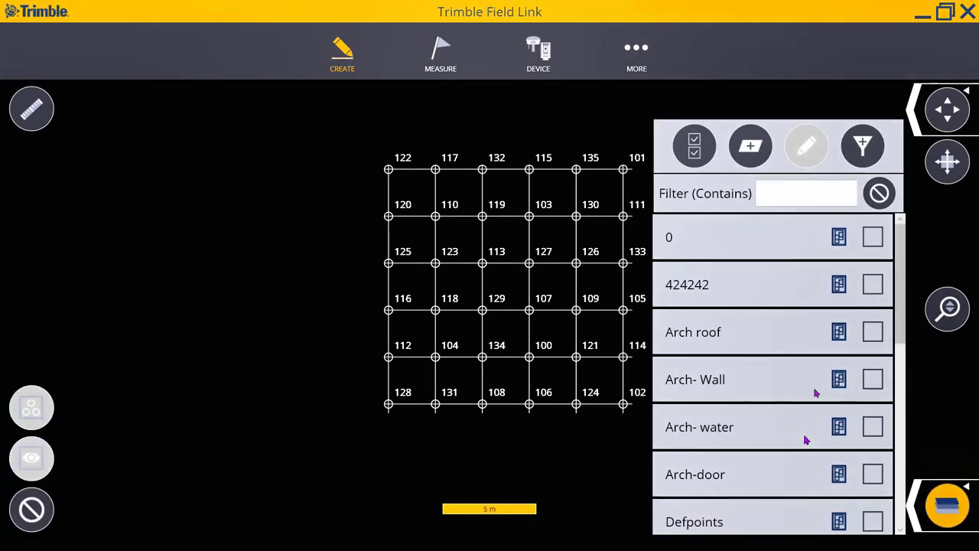
scroll(796, 272, down, 3)
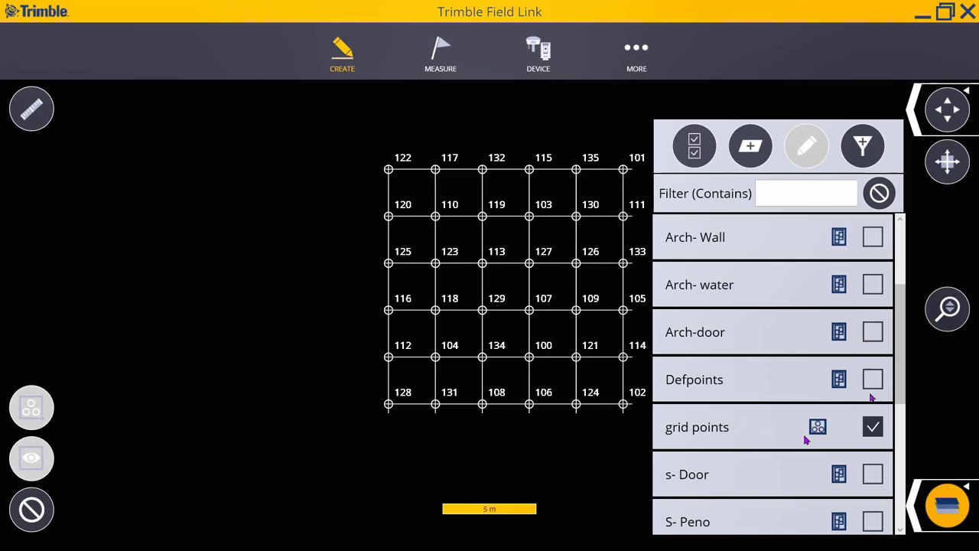
click(694, 146)
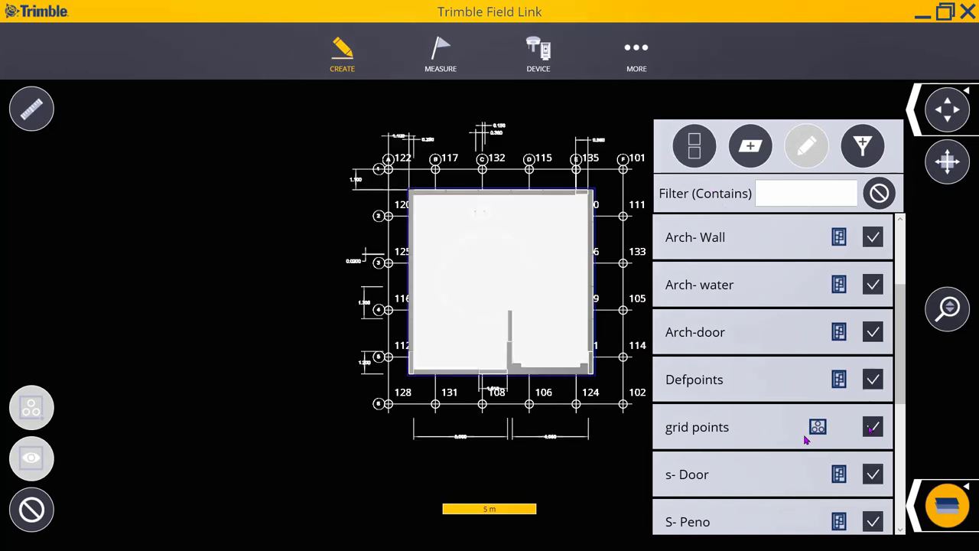
click(915, 509)
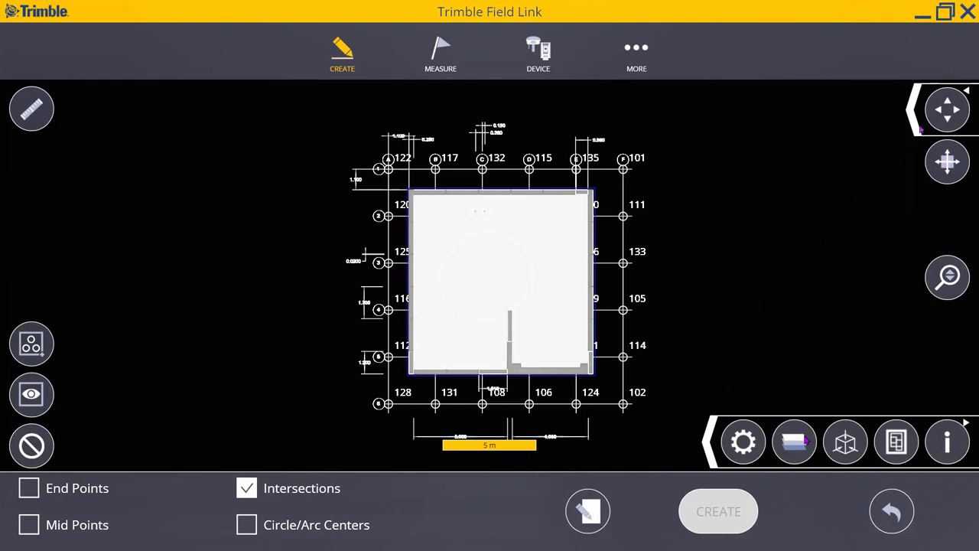
- View the model and grid points in isometric 3D and return to the 2D plan view
click(918, 111)
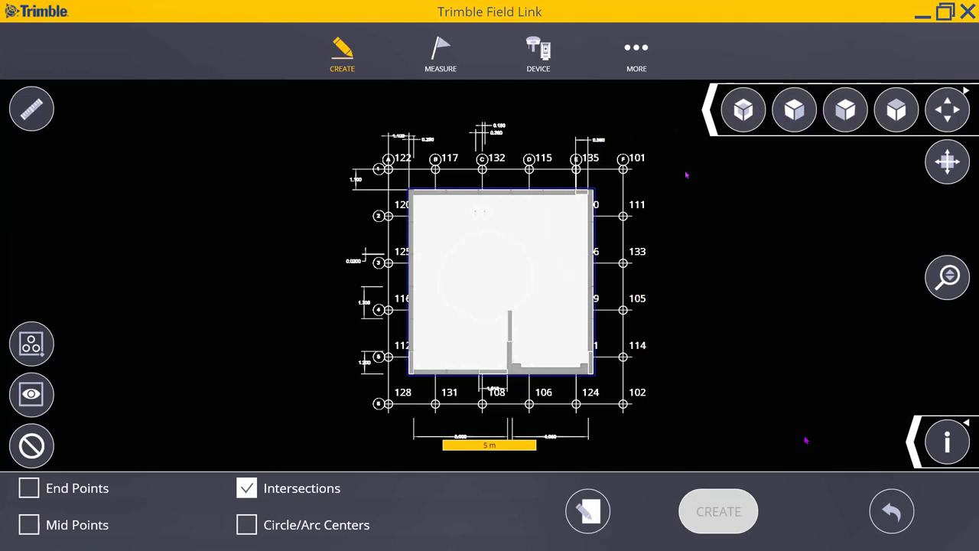
click(742, 111)
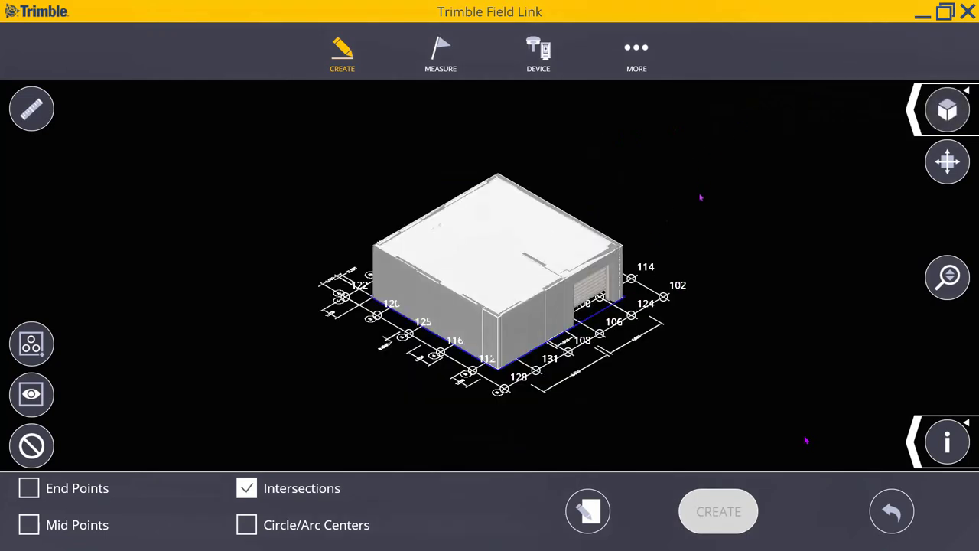
click(910, 112)
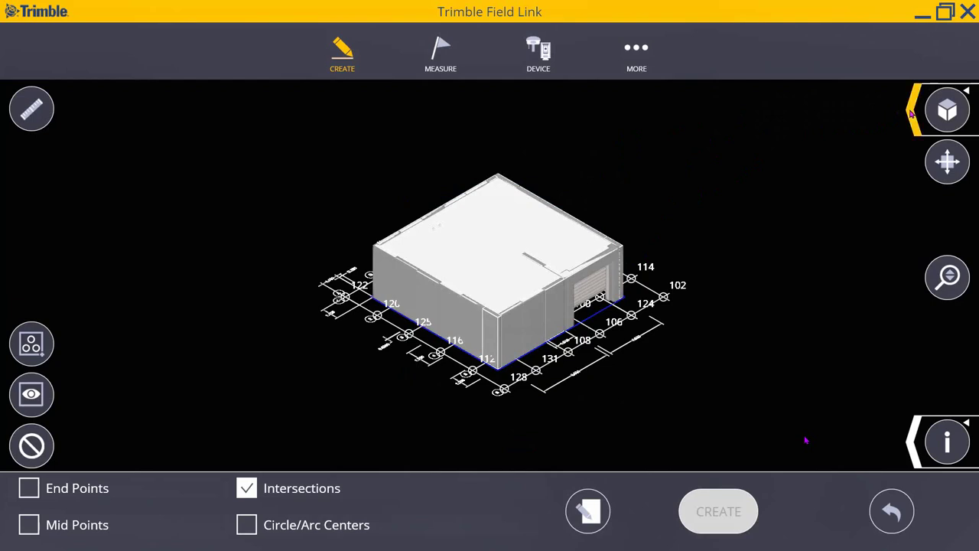
click(950, 111)
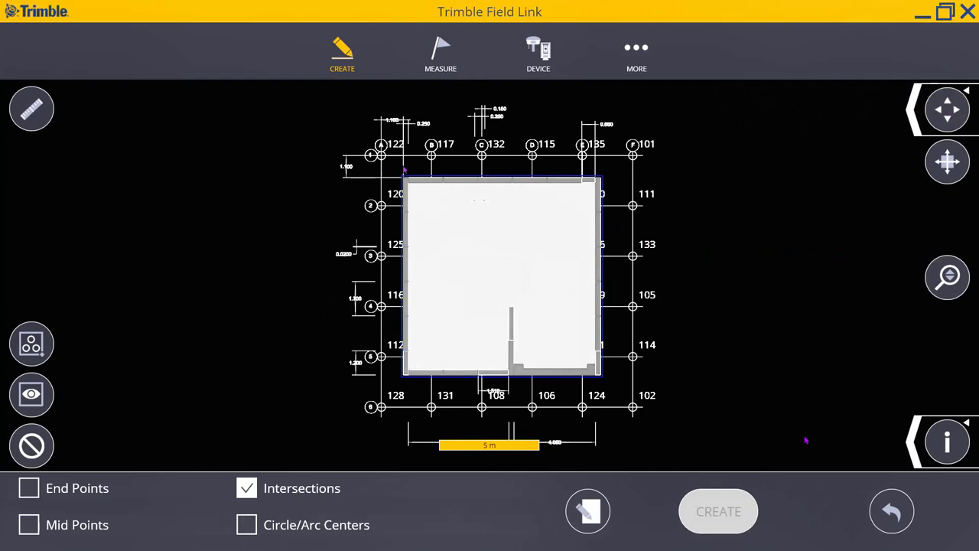
- Turn off Intersections, start laying out points and select point 131 on the grid as the target
click(246, 488)
click(441, 51)
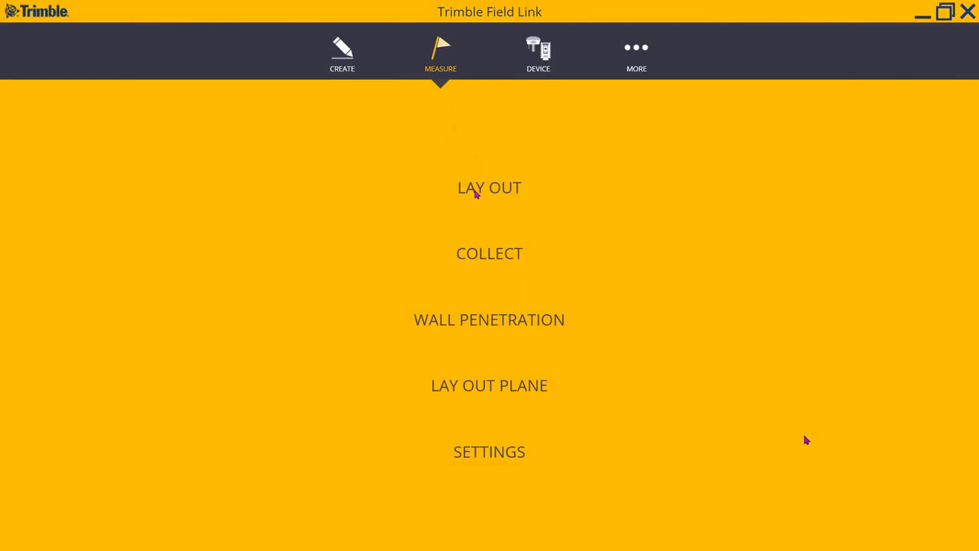
click(475, 191)
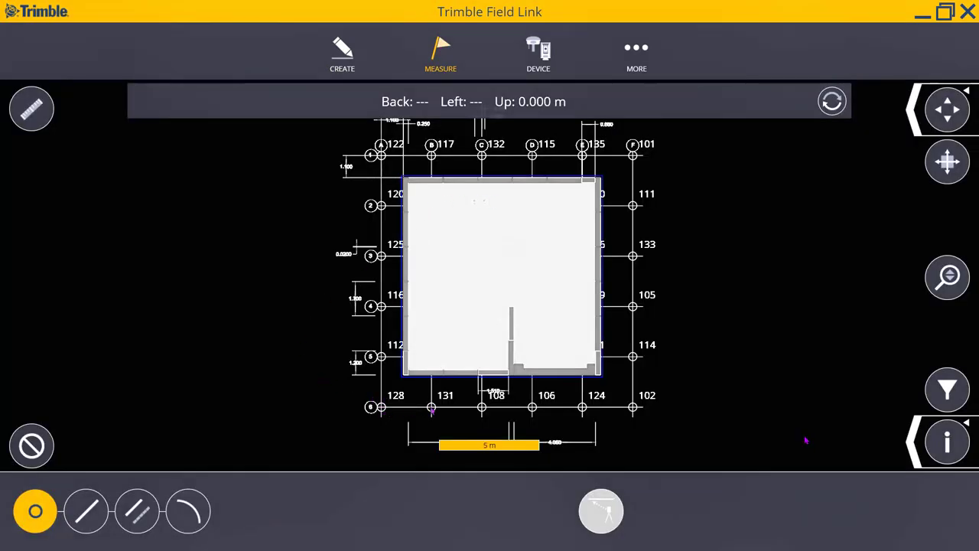
click(431, 407)
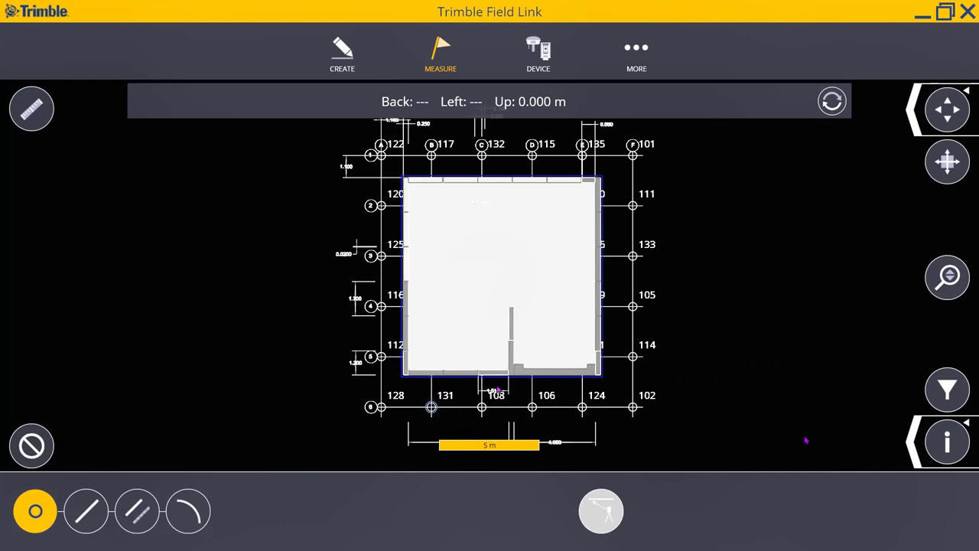
- Clear point 131 as the target, switch to line layout and set the offset to 0 m
click(43, 450)
click(84, 514)
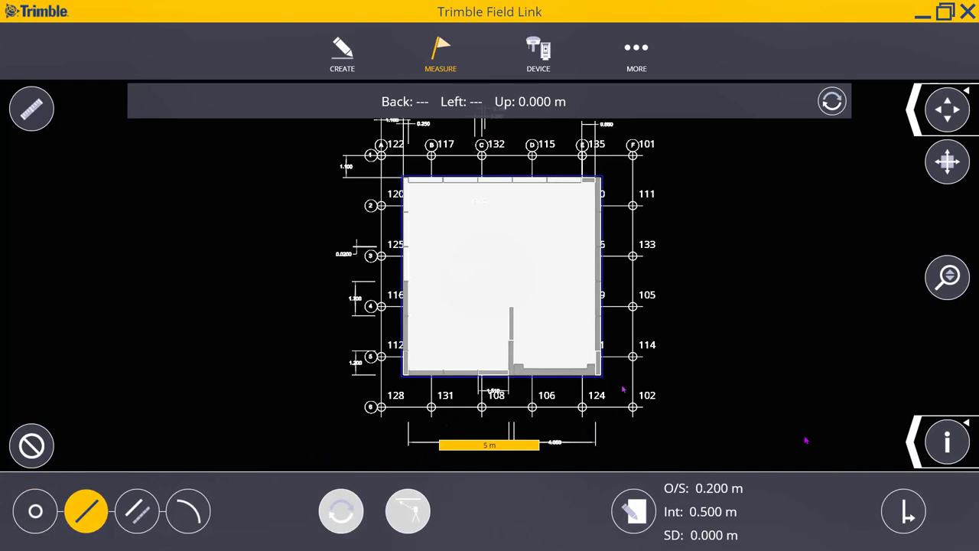
click(633, 511)
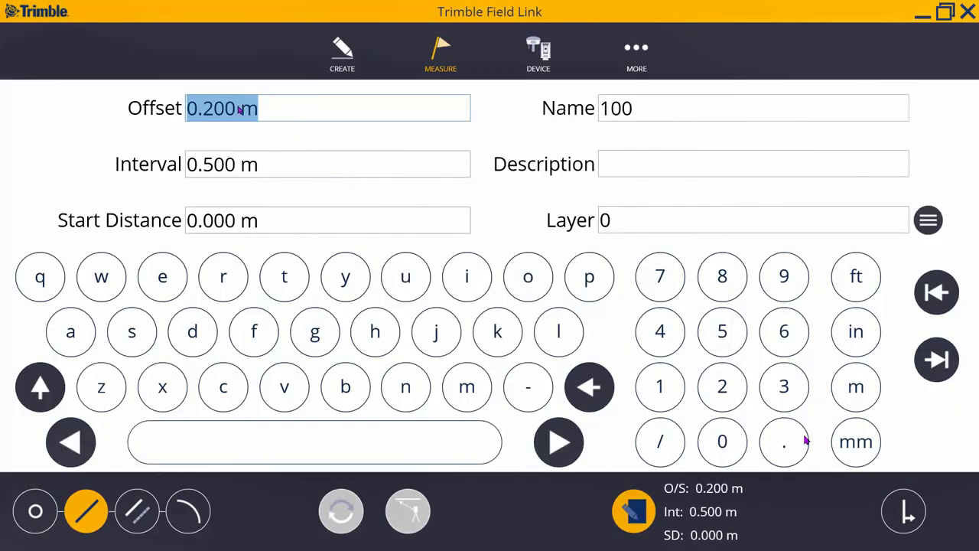
click(295, 115)
click(242, 115)
click(722, 443)
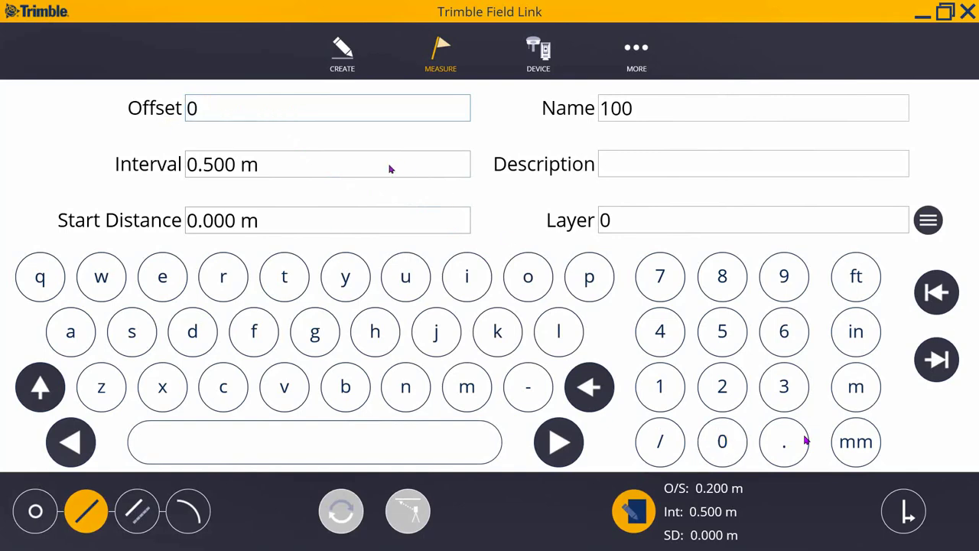
- Set the line layout interval to 1 m and apply the settings
click(366, 165)
drag(346, 166, 184, 162)
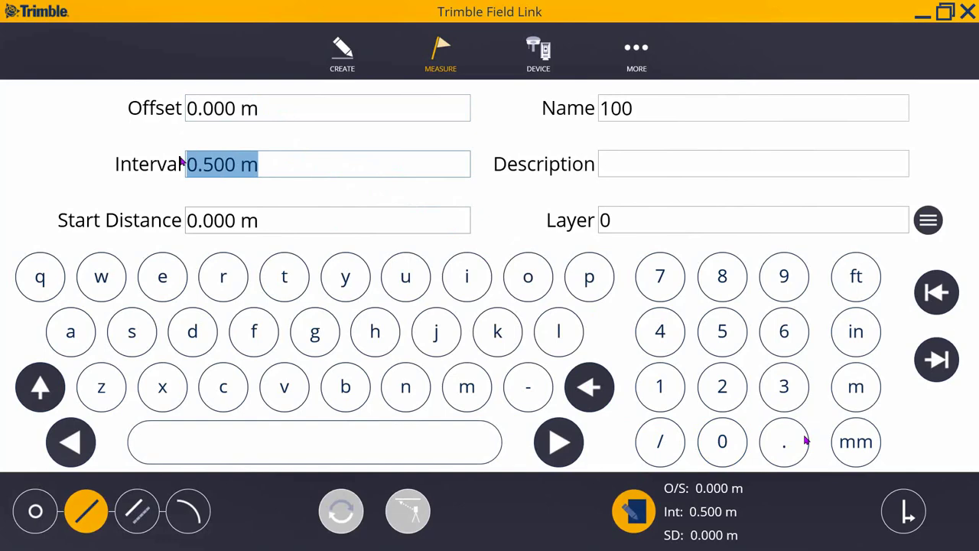
click(667, 394)
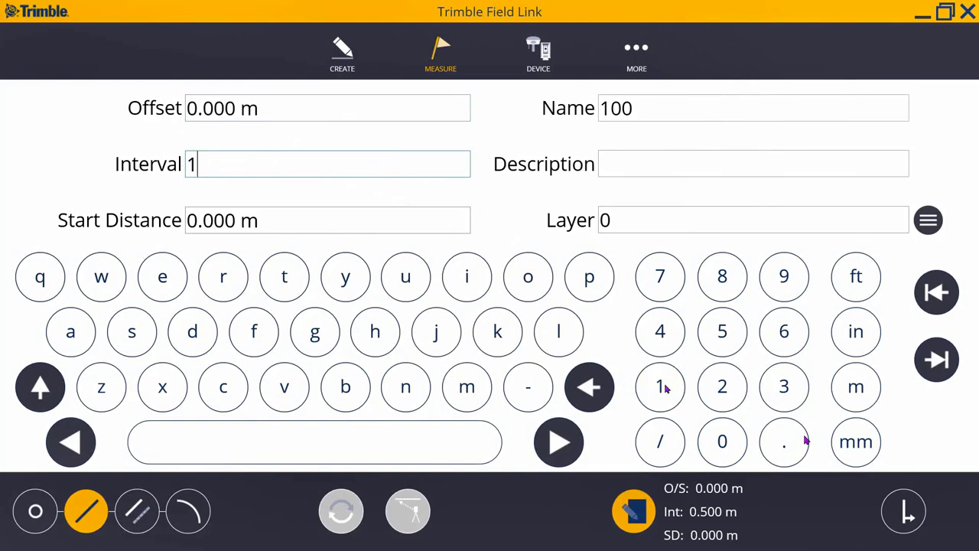
click(879, 388)
key(Return)
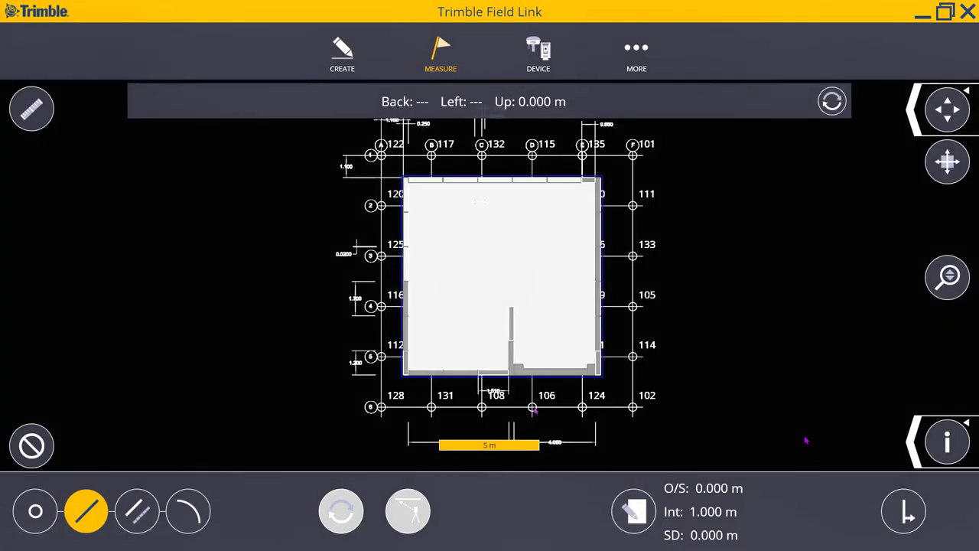
- Pick grid line F as the layout line and set its point offset to 200 mm
scroll(624, 361, up, 1)
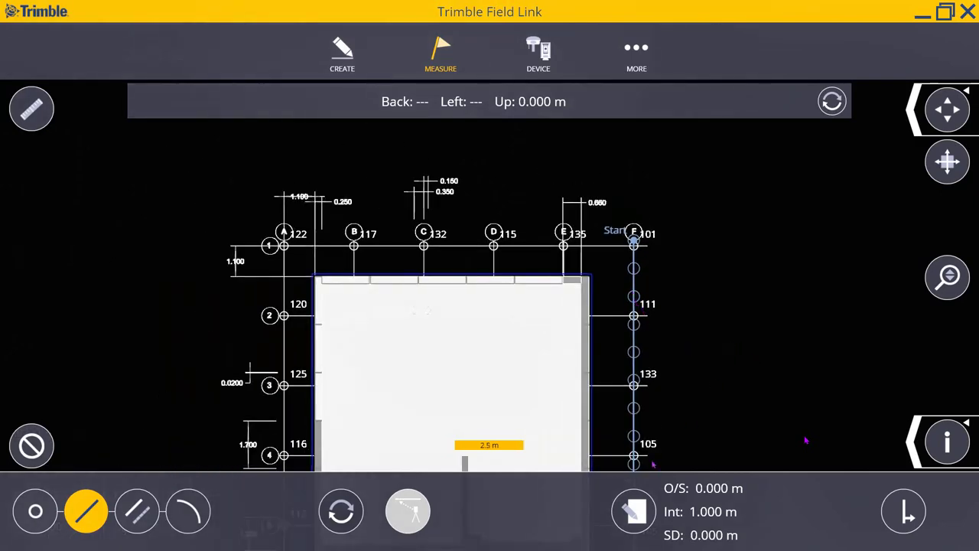
click(644, 519)
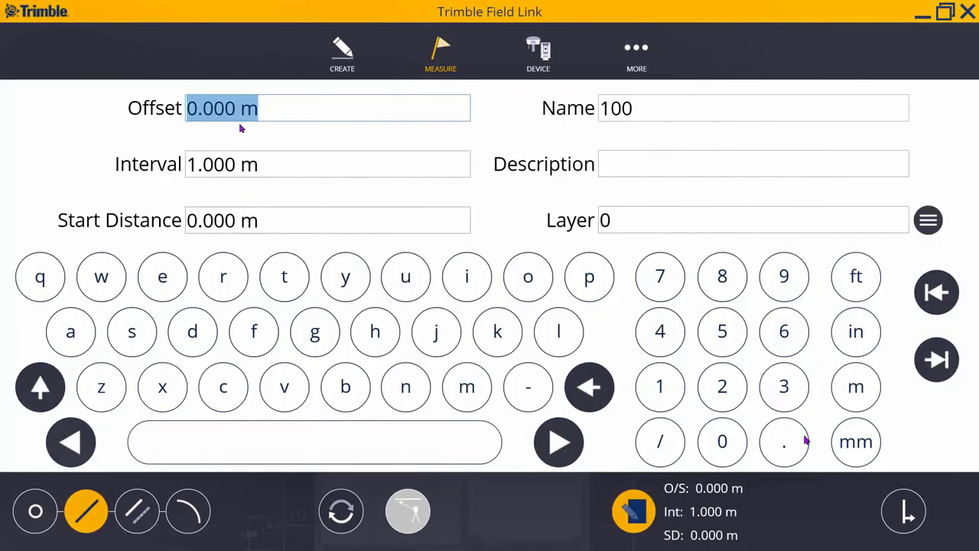
click(722, 392)
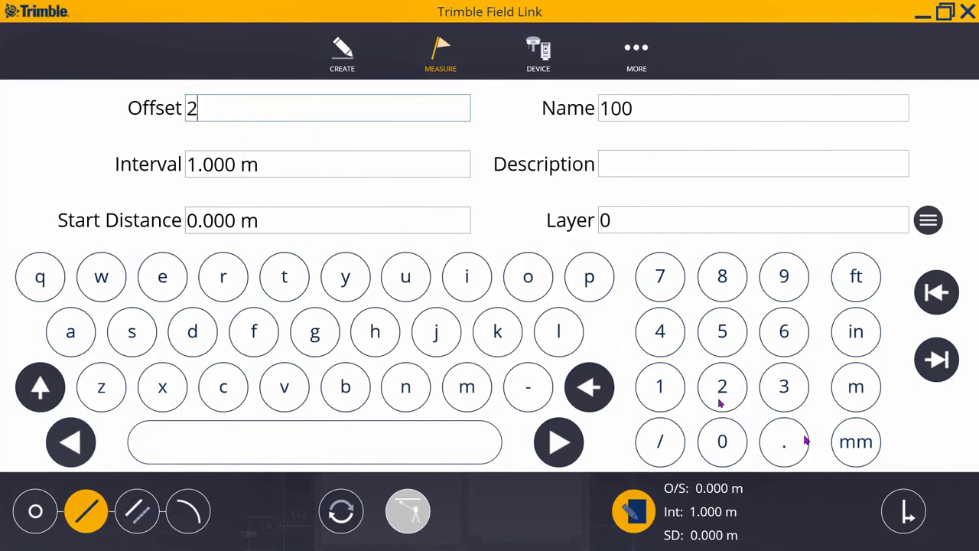
click(722, 442)
click(722, 442)
click(856, 442)
click(620, 517)
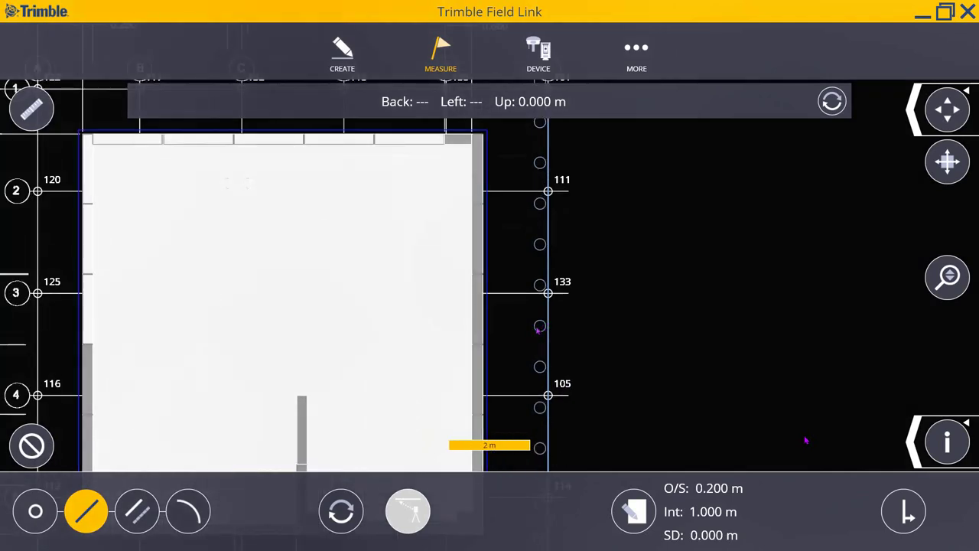
- Show the offset layout points on both sides of grid line F and return them to one side
click(904, 513)
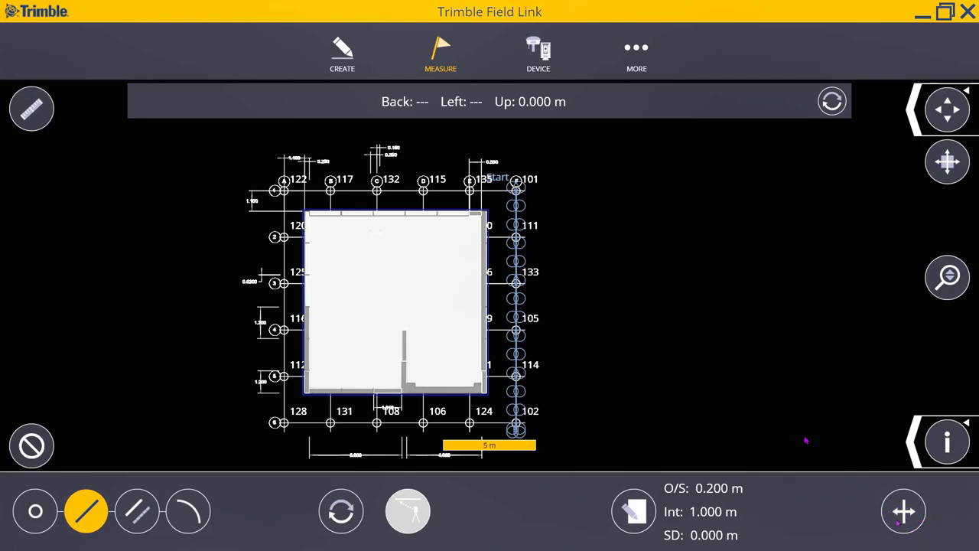
scroll(535, 345, up, 2)
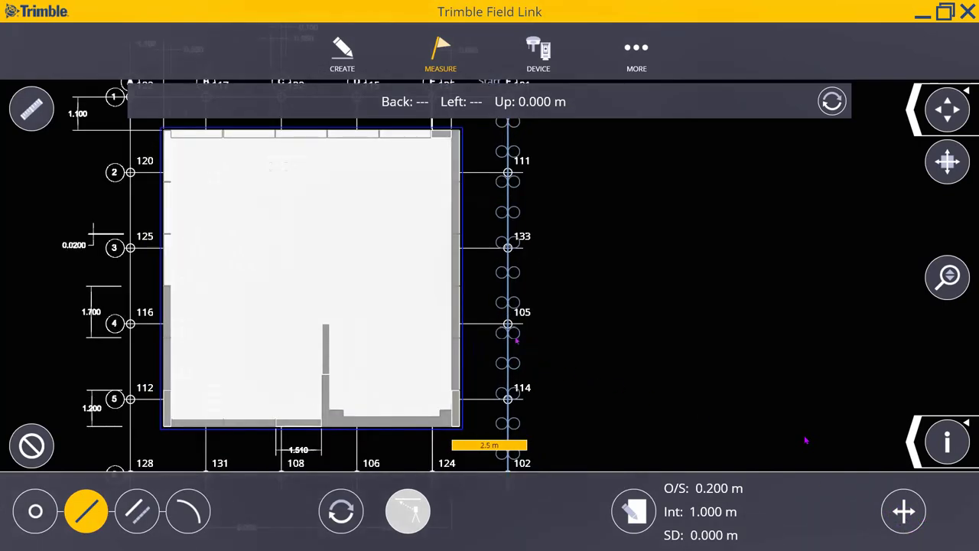
click(904, 511)
- Examine the offset layout points and the start point along grid line F
scroll(614, 376, down, 2)
scroll(518, 322, up, 2)
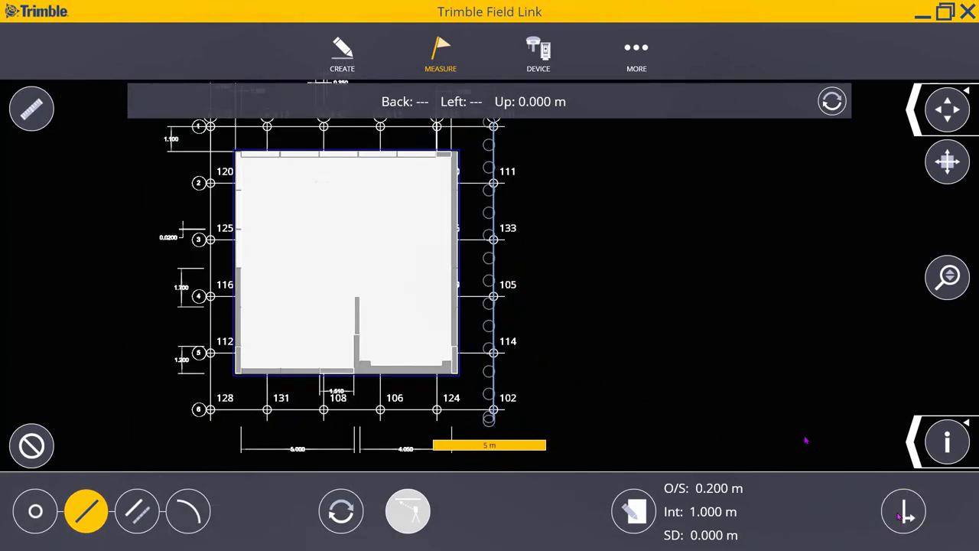
scroll(498, 360, up, 3)
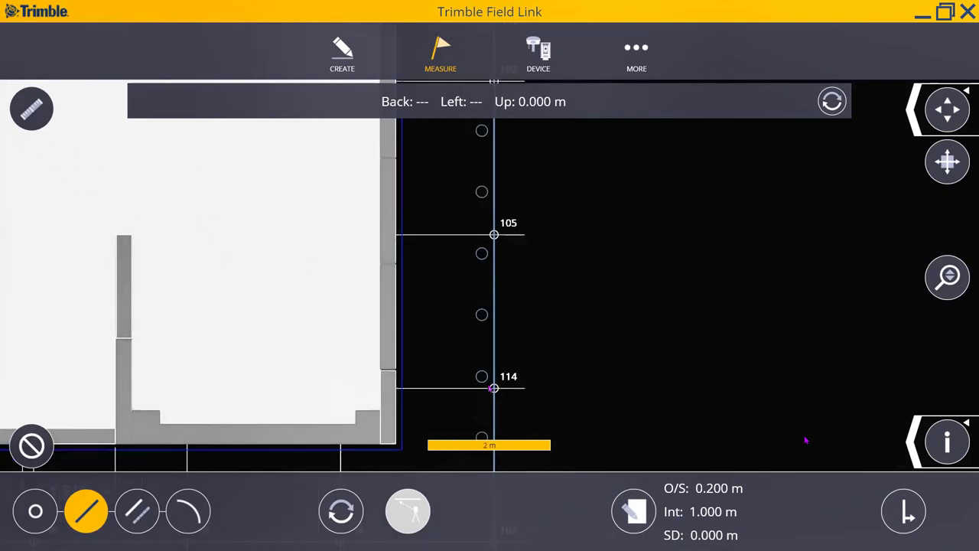
scroll(805, 440, down, 2)
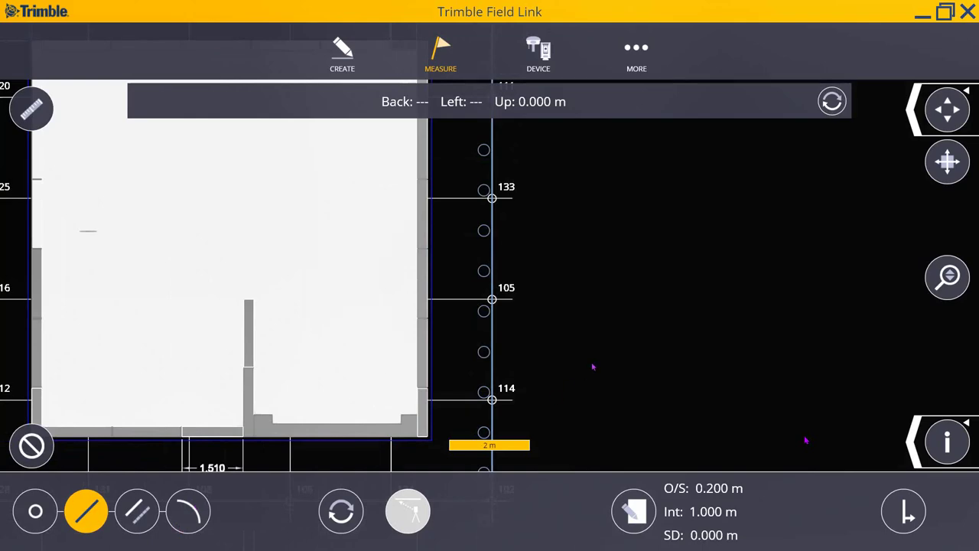
scroll(592, 367, down, 2)
scroll(552, 244, down, 2)
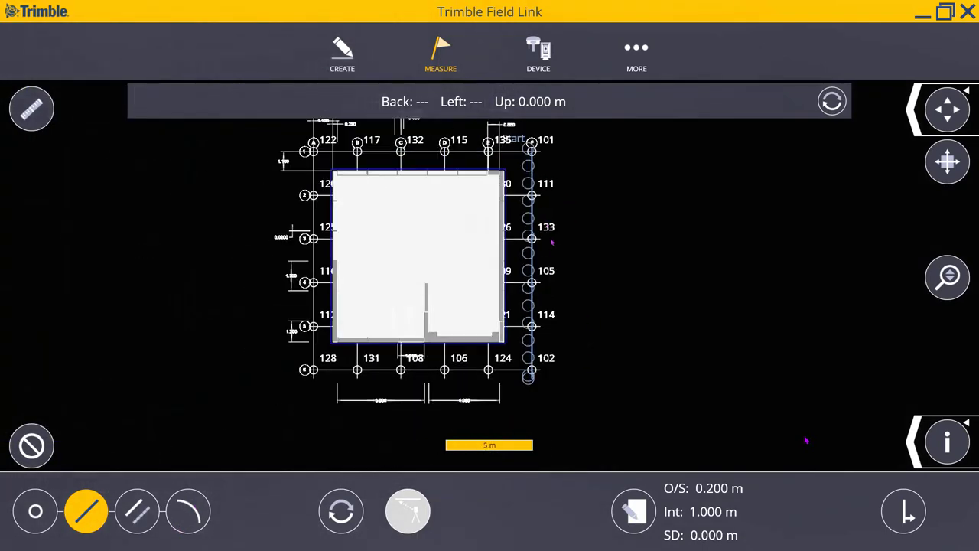
scroll(805, 440, up, 1)
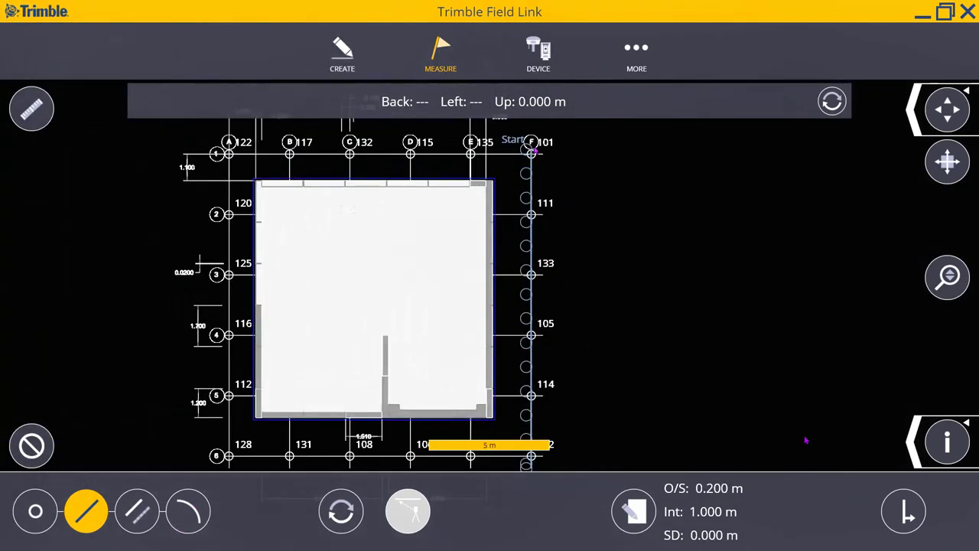
scroll(805, 440, down, 1)
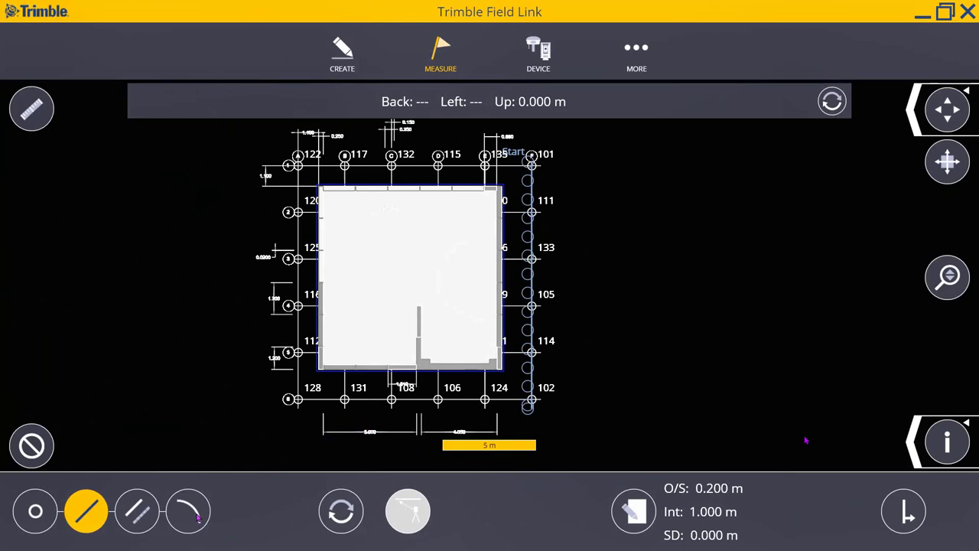
- Switch to arc layout, pick the circle around grid label 5 for layout points, and clear the selection
click(190, 511)
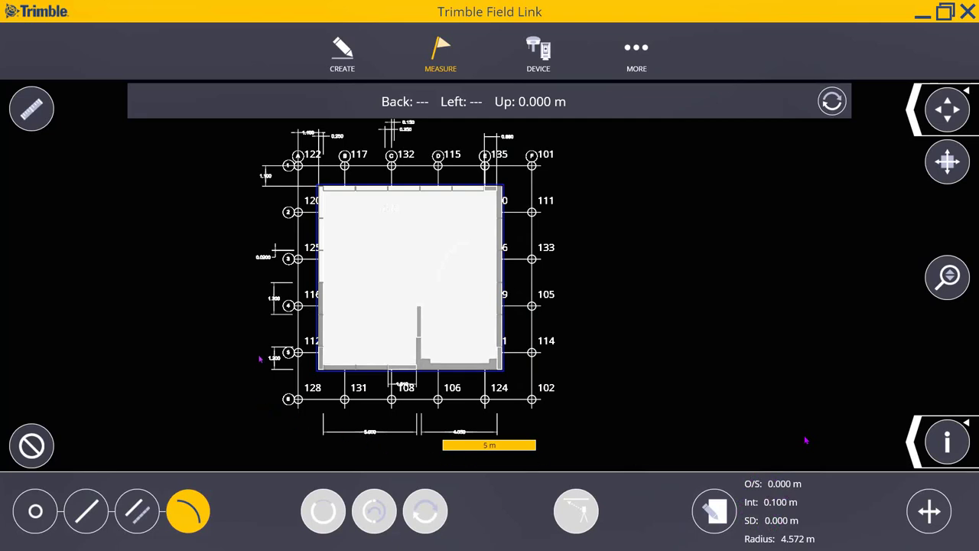
scroll(264, 357, up, 5)
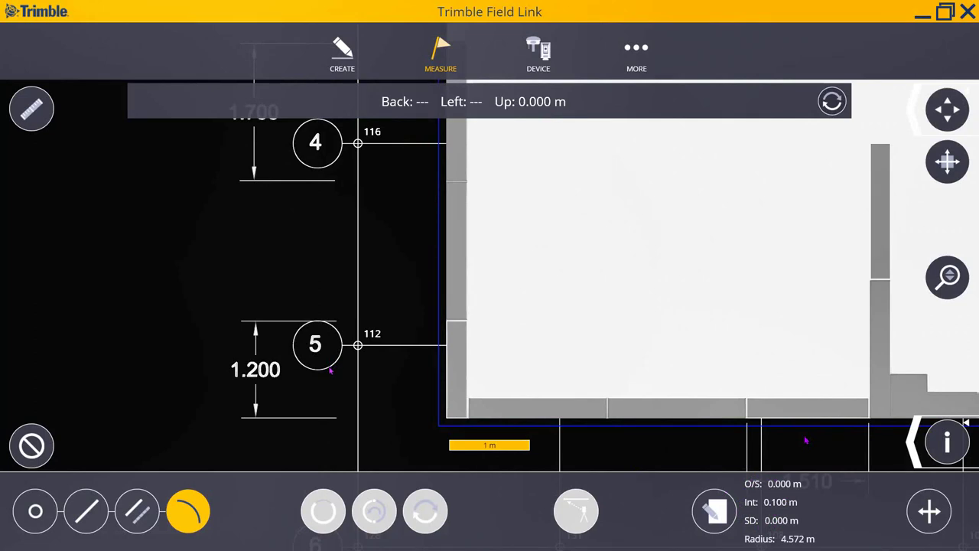
click(331, 370)
scroll(320, 336, up, 2)
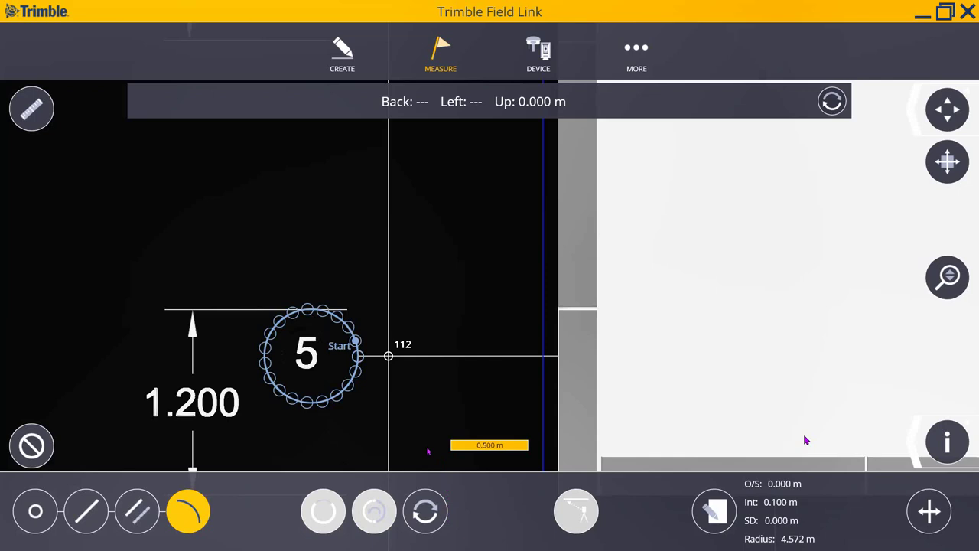
scroll(806, 440, down, 5)
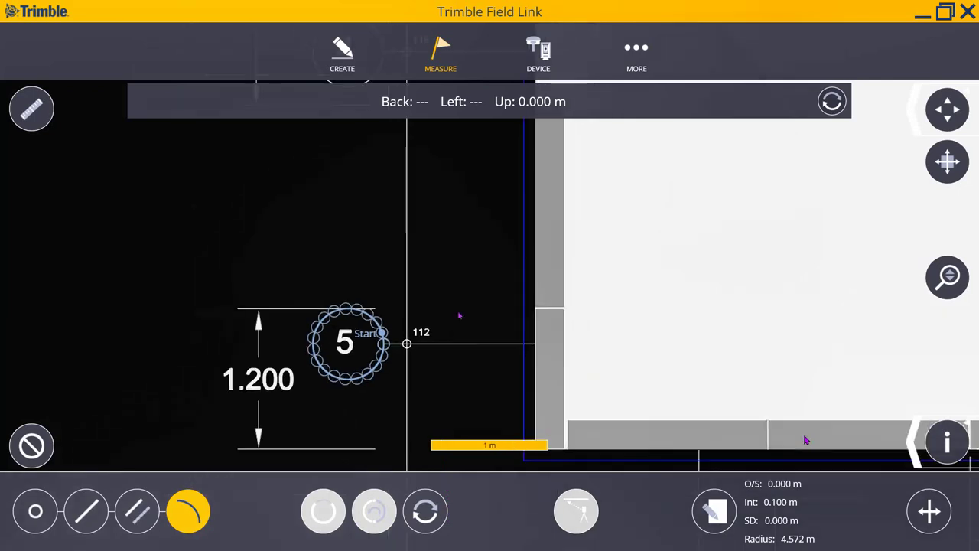
scroll(805, 439, down, 5)
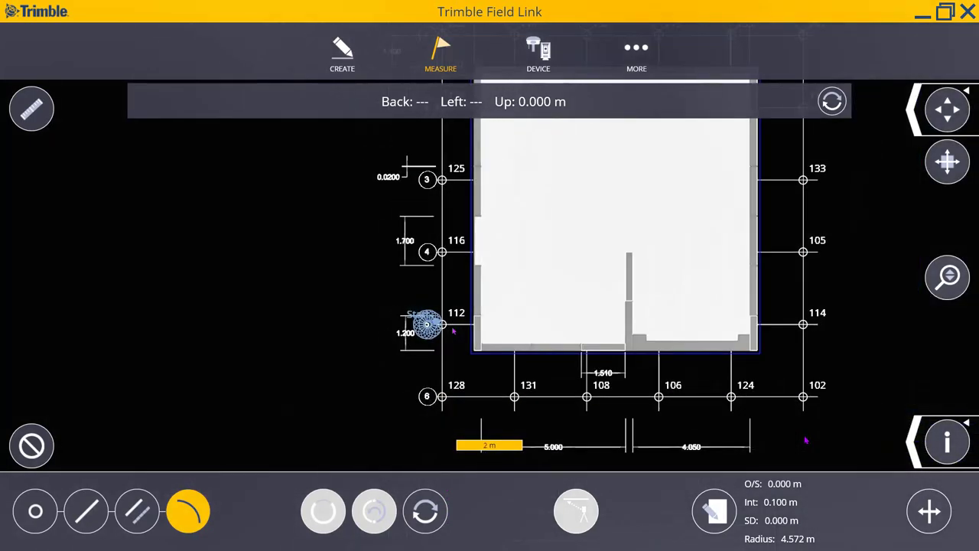
scroll(806, 440, up, 2)
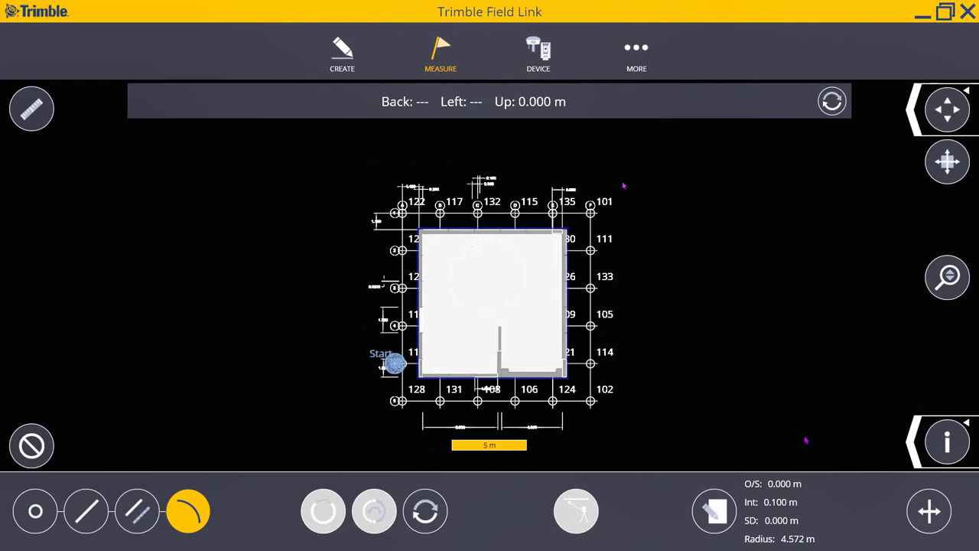
click(38, 443)
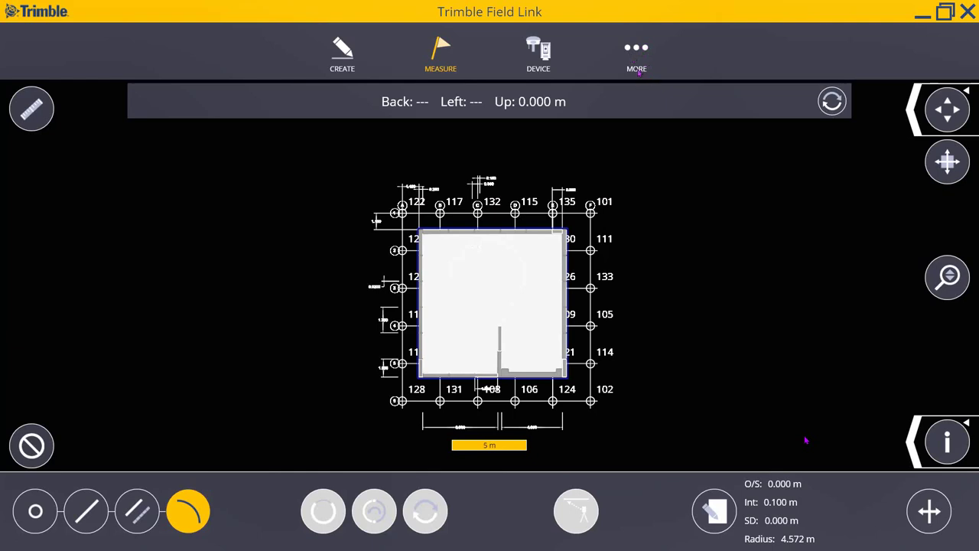
- Choose the SLAB AND GRID PDF from the job's data folder as the file for import
click(635, 47)
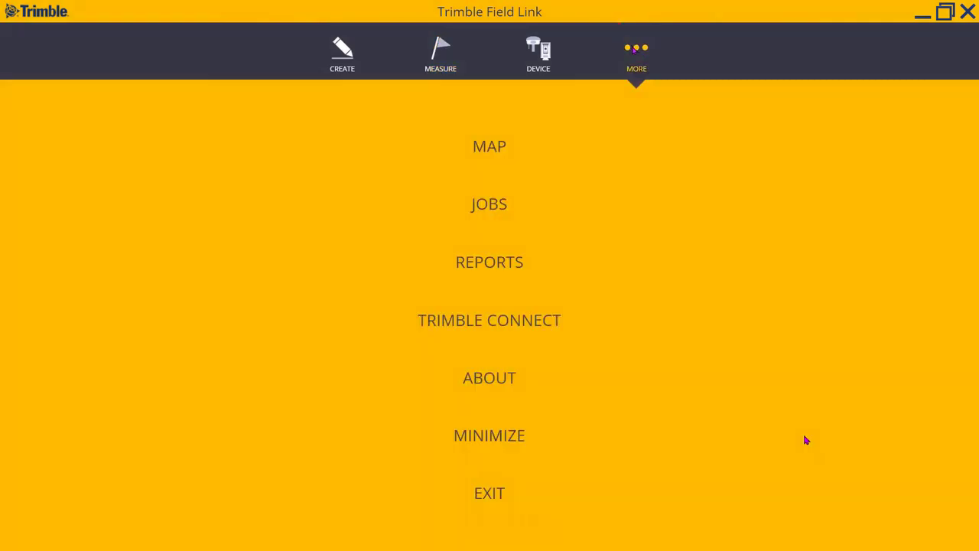
click(500, 212)
click(475, 313)
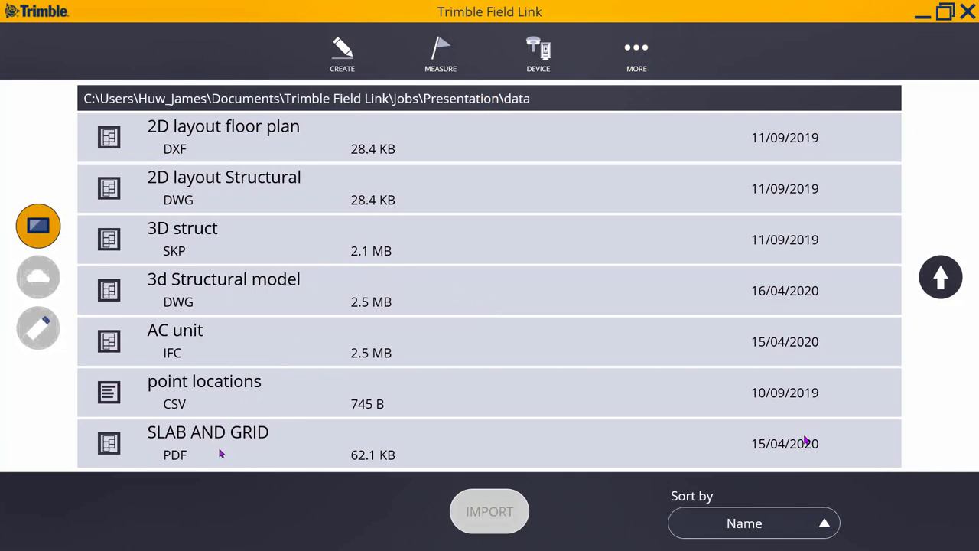
click(223, 449)
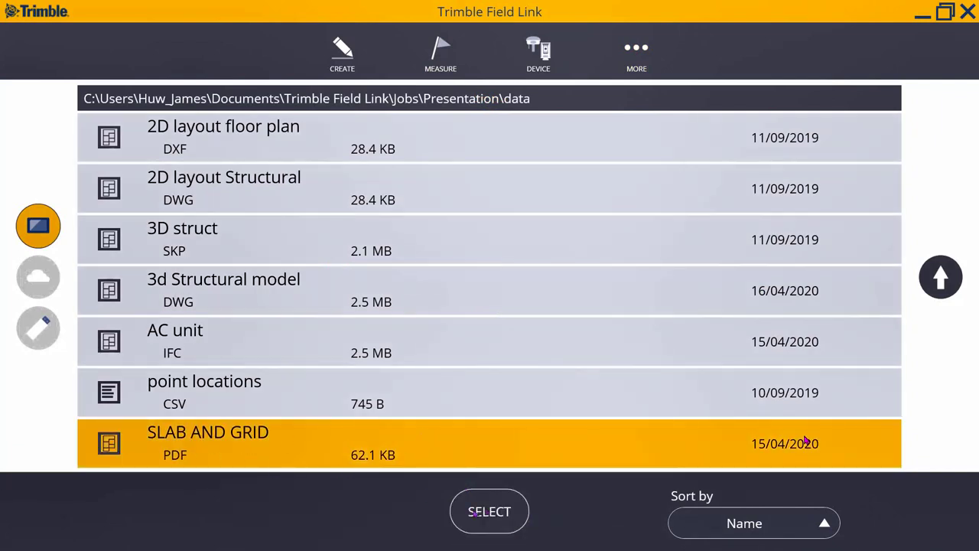
click(498, 514)
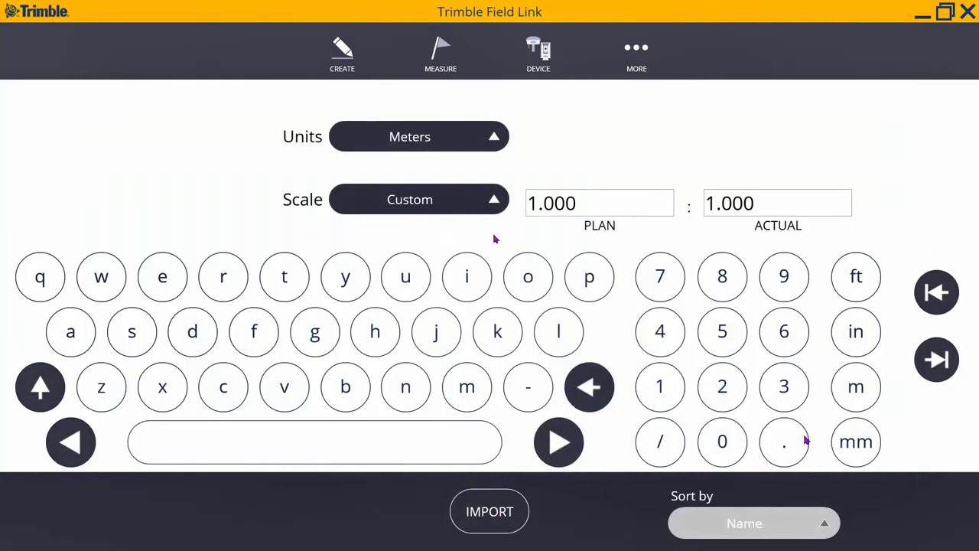
- Use the Custom scale of 1.000 : 1.000 in meters and import the PDF
click(484, 212)
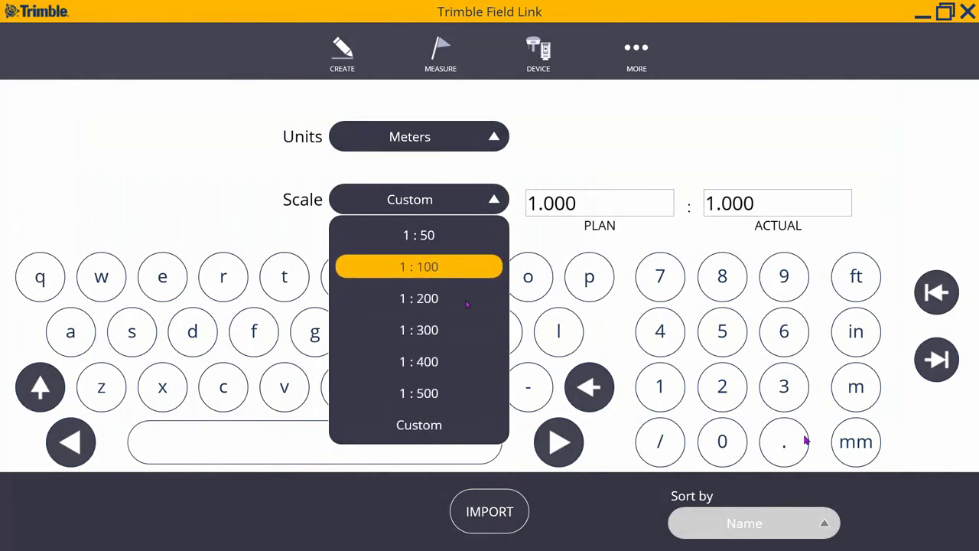
click(442, 431)
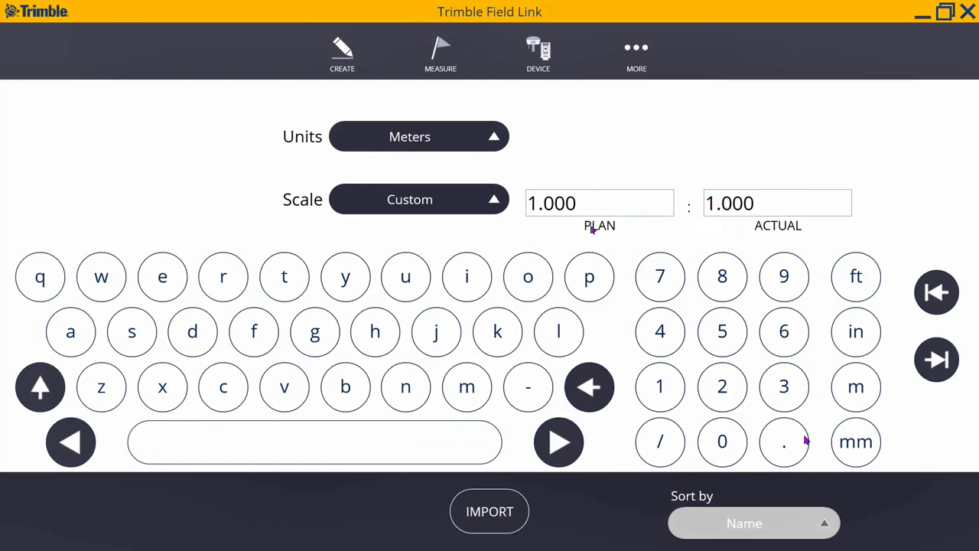
click(503, 522)
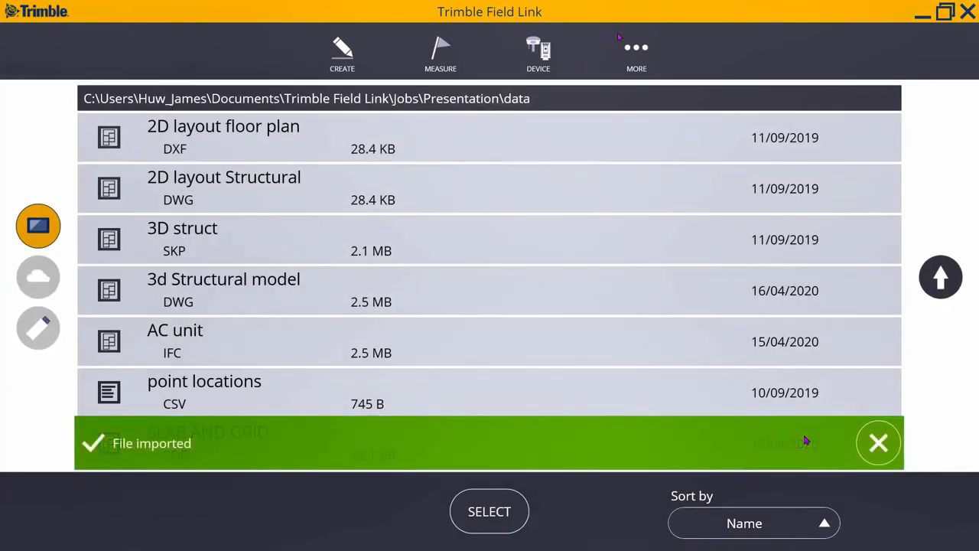
- Return to the map and view the imported slab and grid drawing together with the existing model
click(636, 52)
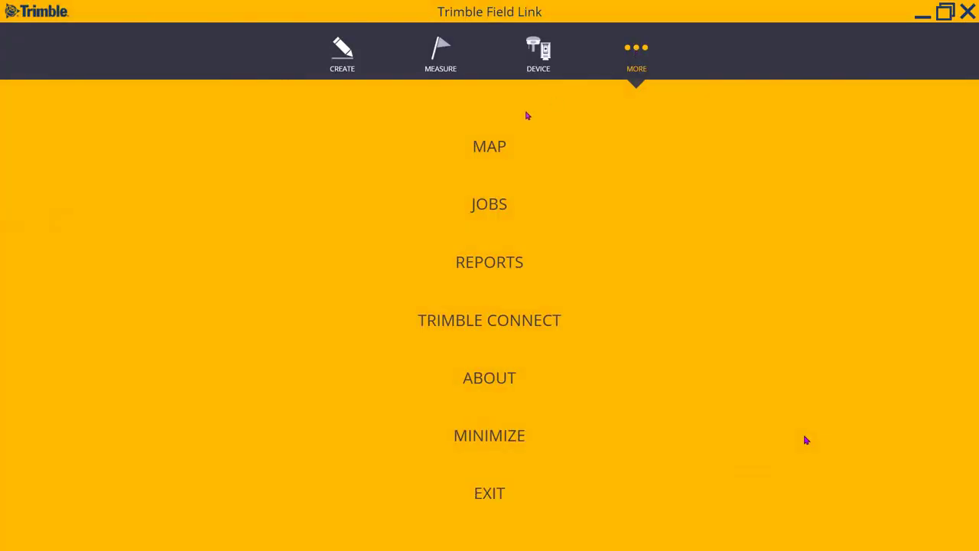
click(495, 147)
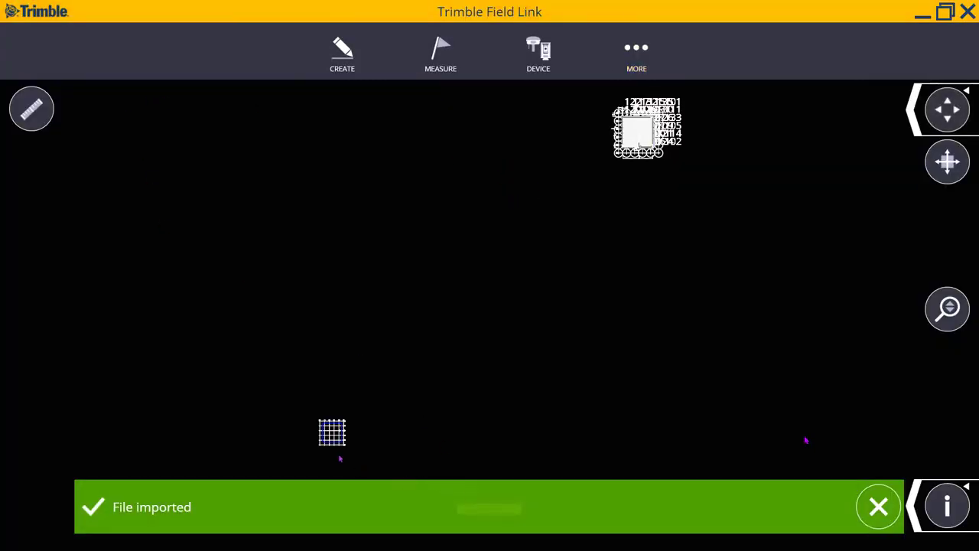
scroll(644, 148, up, 2)
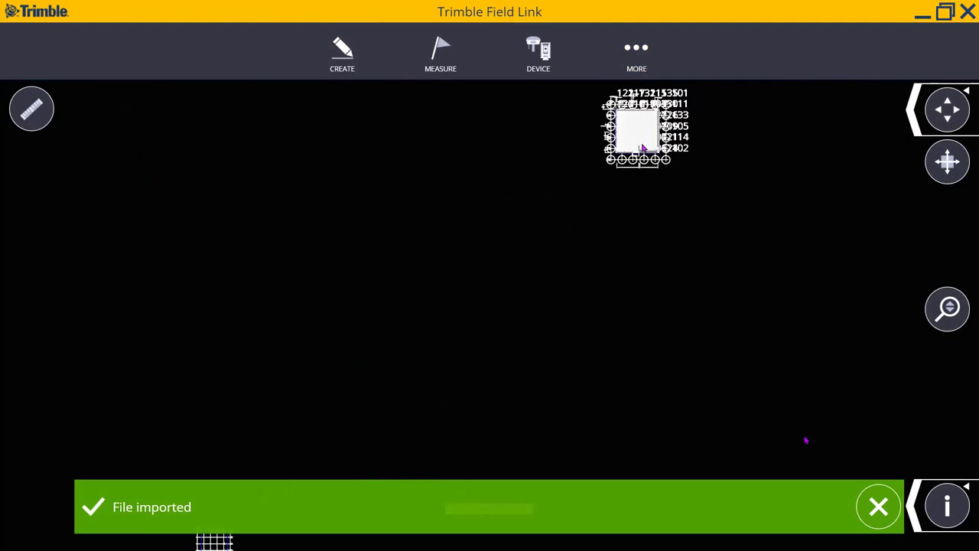
- Inspect the imported slab and grid drawing, and hide the Arch roof layer of the existing model
scroll(459, 270, down, 2)
scroll(313, 451, up, 1)
scroll(312, 457, up, 5)
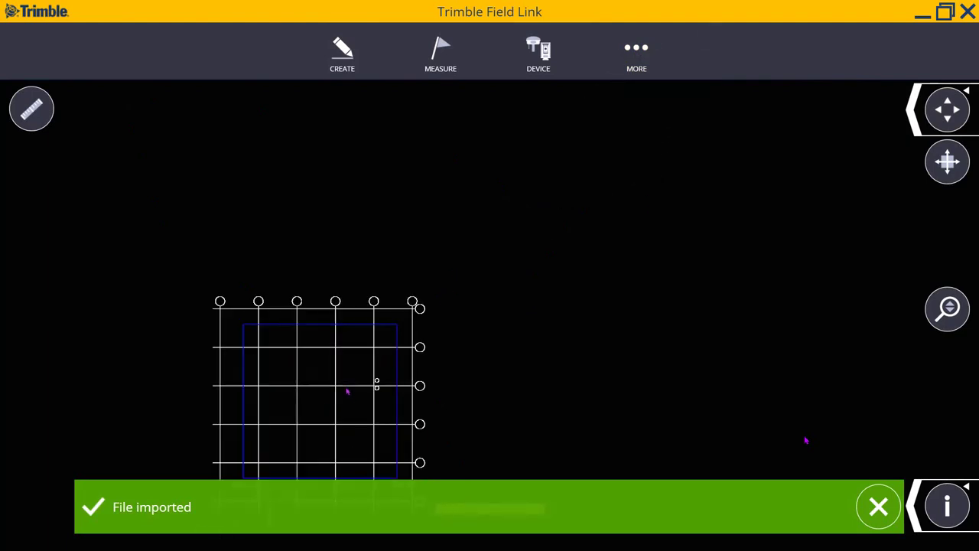
scroll(371, 351, up, 1)
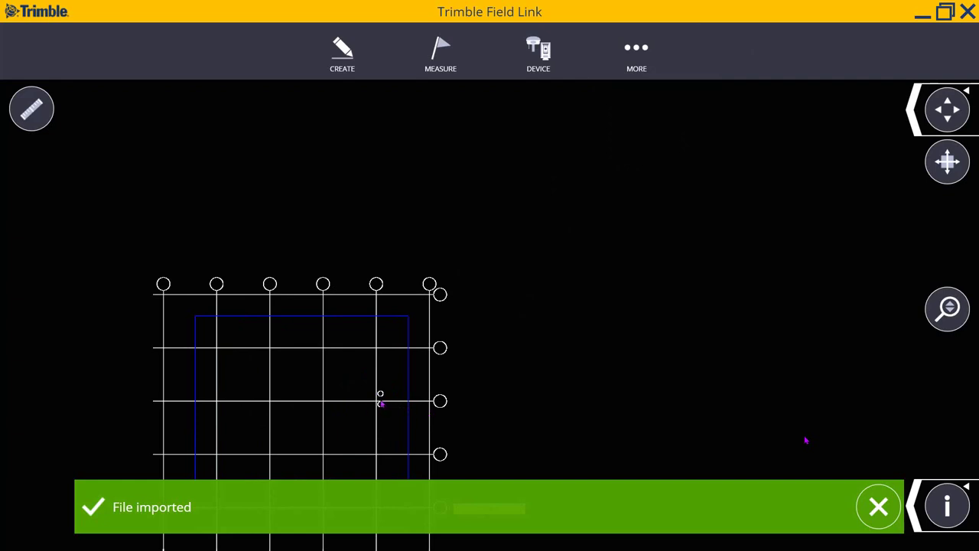
scroll(379, 400, down, 3)
scroll(805, 439, down, 4)
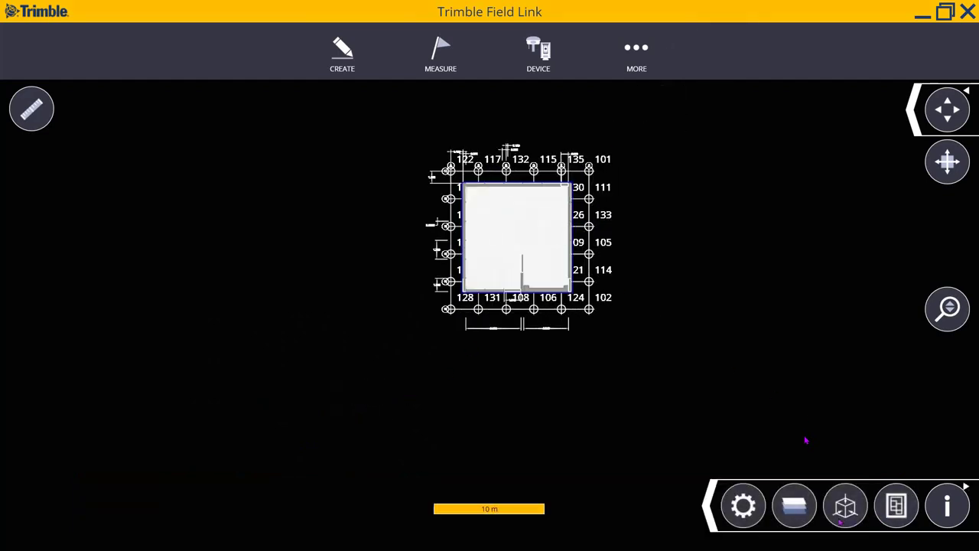
click(794, 505)
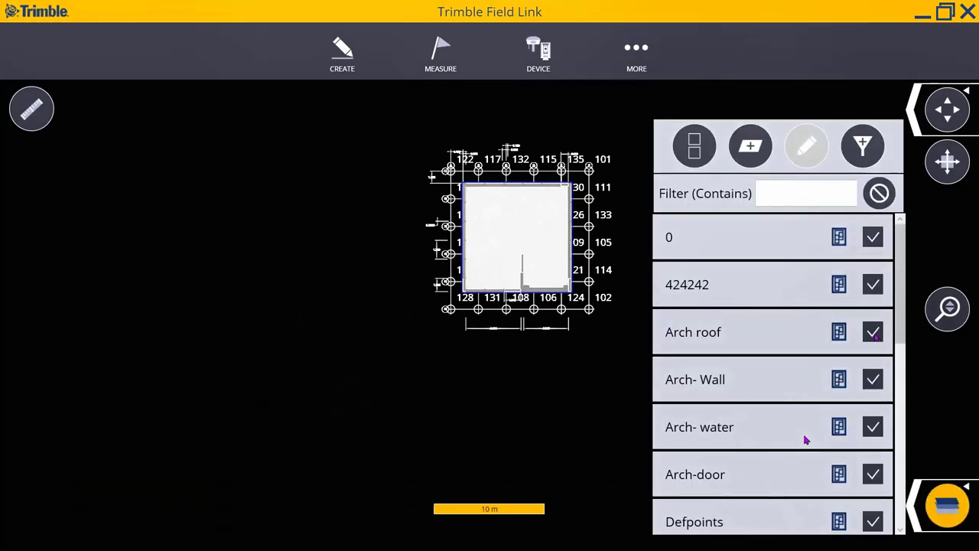
click(873, 331)
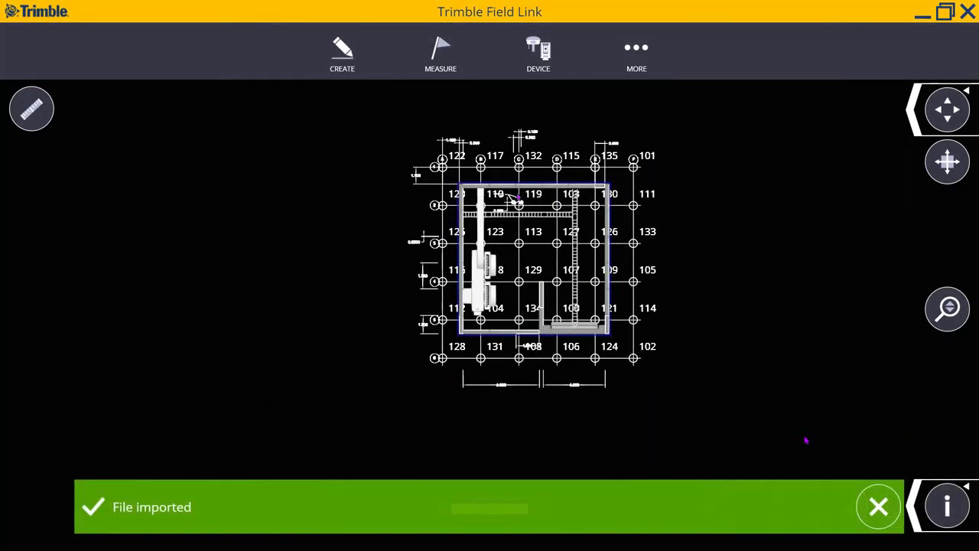
- Compare the location of the imported slab and grid with the existing model's grid, and dismiss the import notification
scroll(523, 200, up, 5)
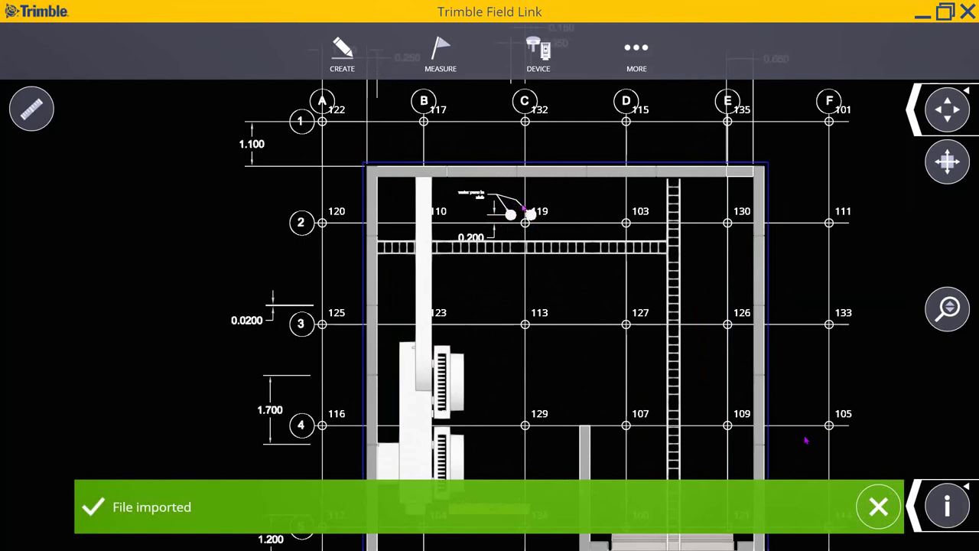
scroll(523, 209, down, 1)
scroll(523, 209, down, 10)
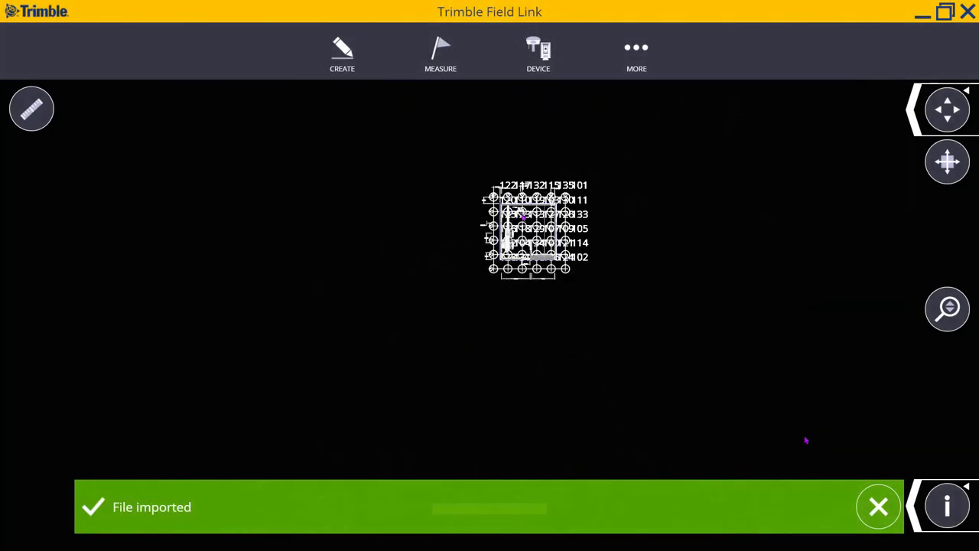
scroll(523, 216, down, 6)
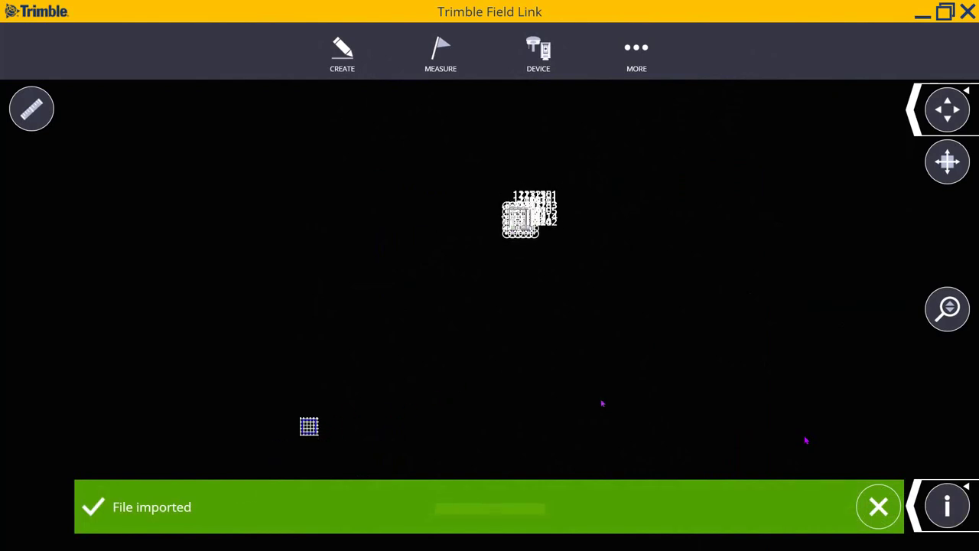
click(878, 507)
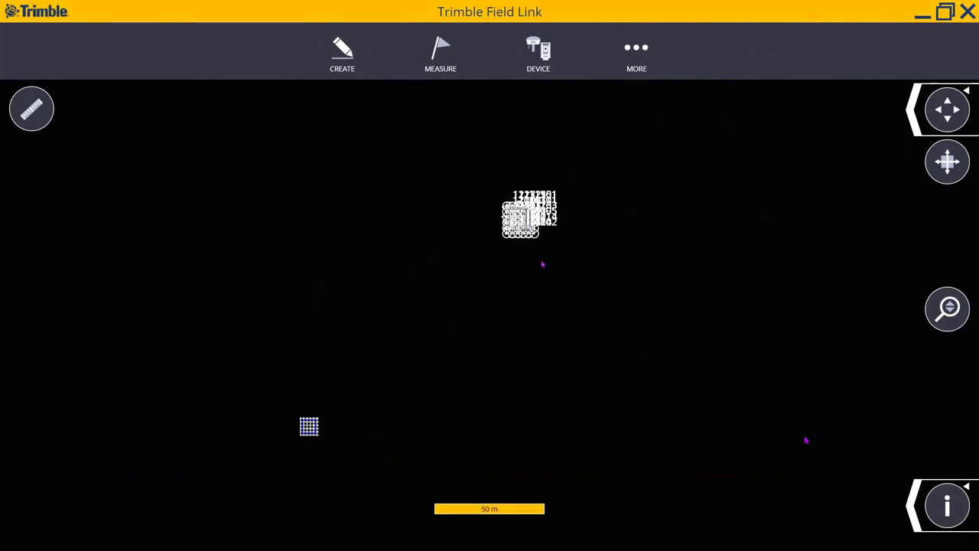
- Measure the distance between grid points 131 and 108 on the existing model, clear the measurement, and exit the measuring tool
scroll(535, 249, up, 1)
scroll(512, 225, up, 2)
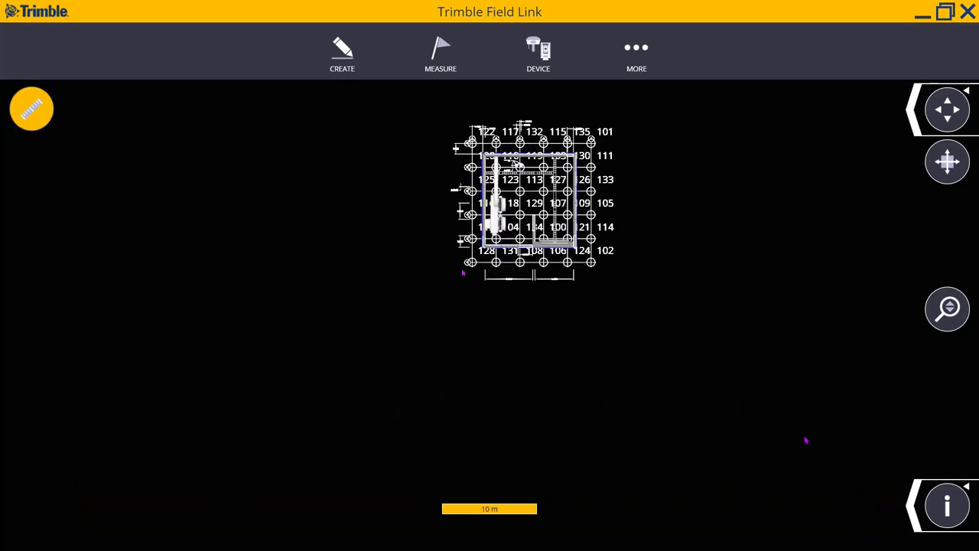
click(31, 107)
scroll(518, 269, up, 2)
scroll(517, 270, up, 1)
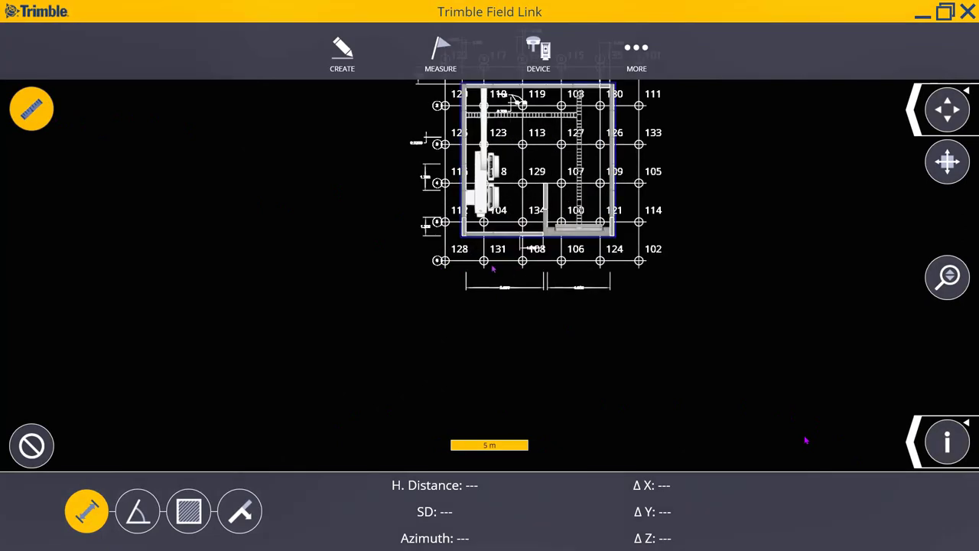
click(484, 261)
click(523, 261)
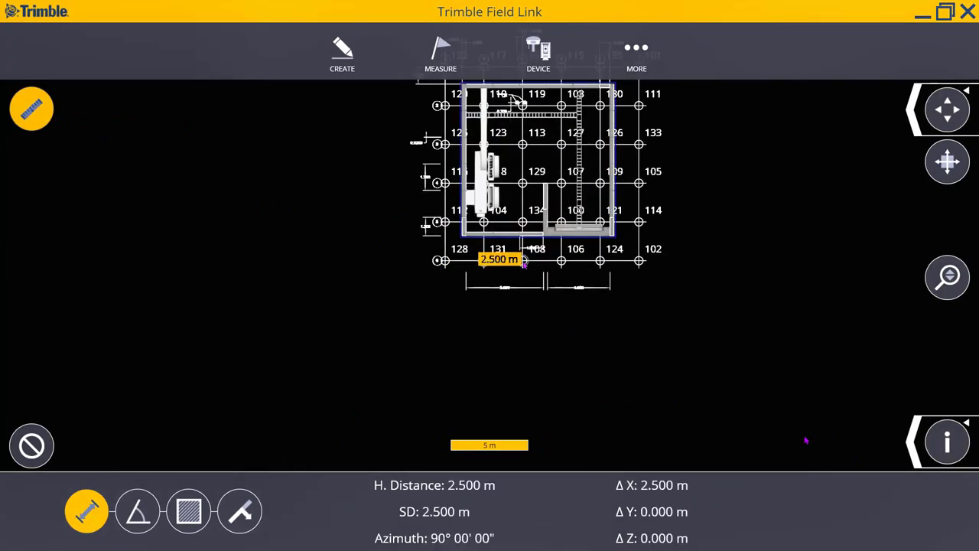
click(33, 446)
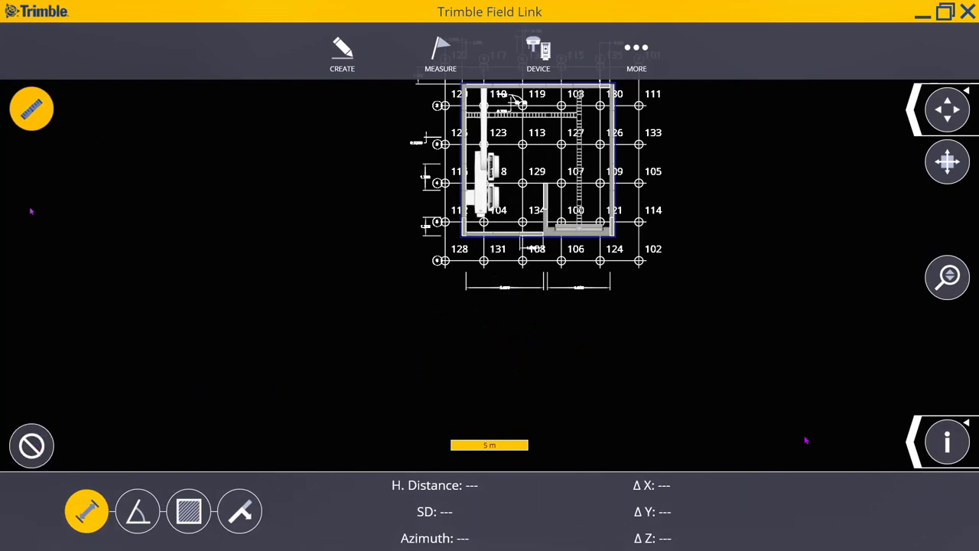
click(31, 111)
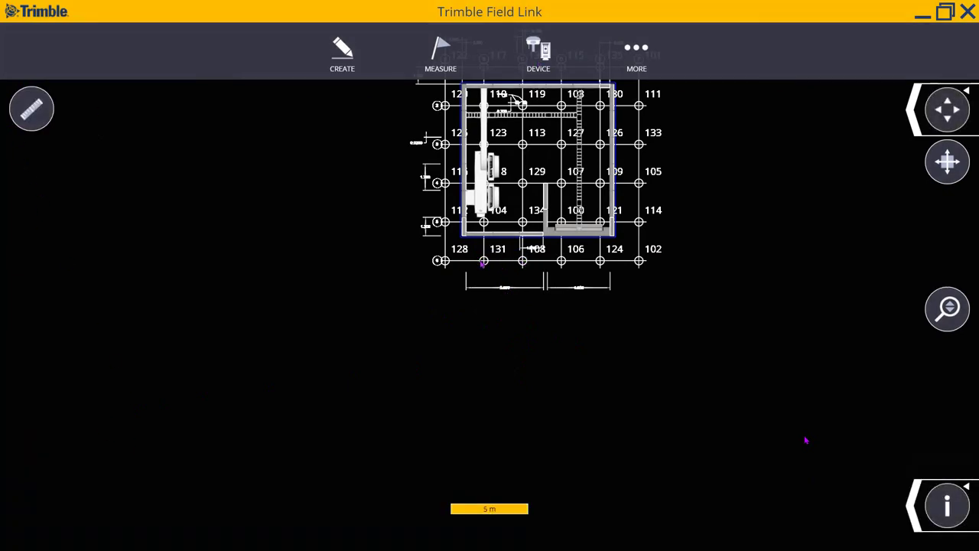
- Open the SLAB AND GRID model for editing and move it beside the existing model, to about X 71.5 m, Y 93.8 m
scroll(806, 440, down, 5)
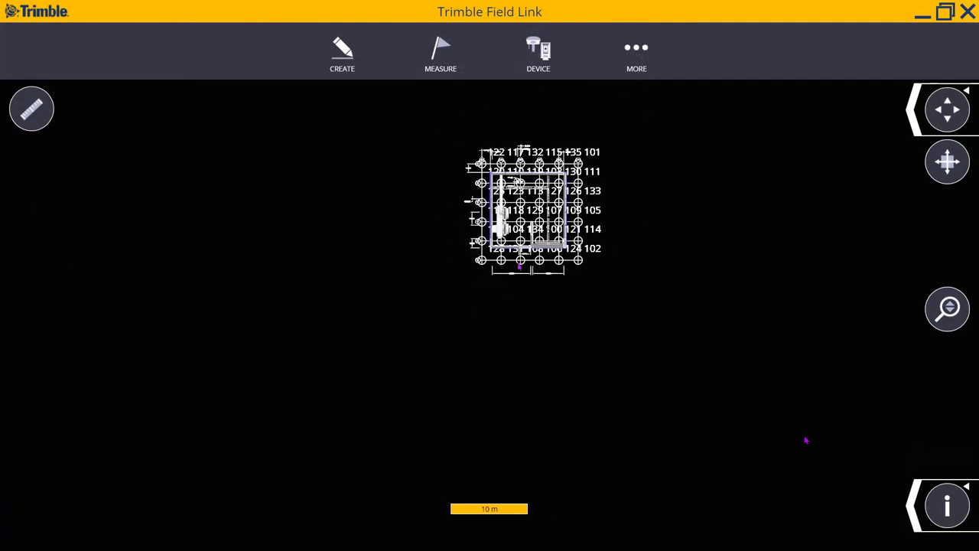
scroll(806, 440, down, 3)
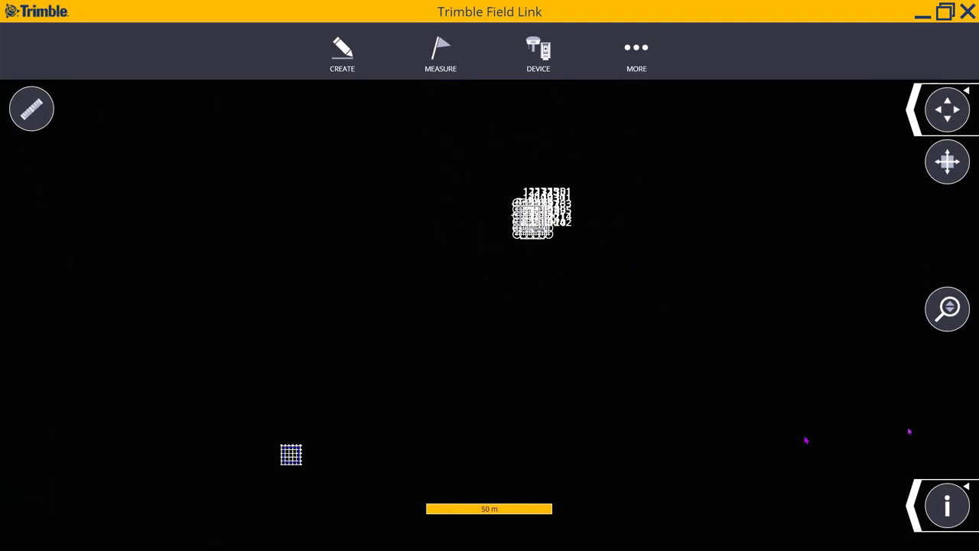
click(915, 518)
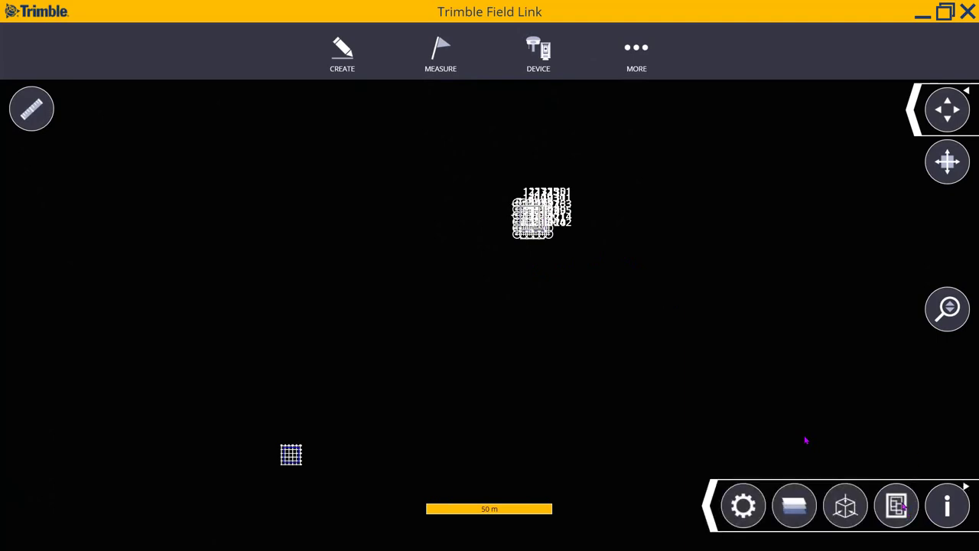
click(902, 504)
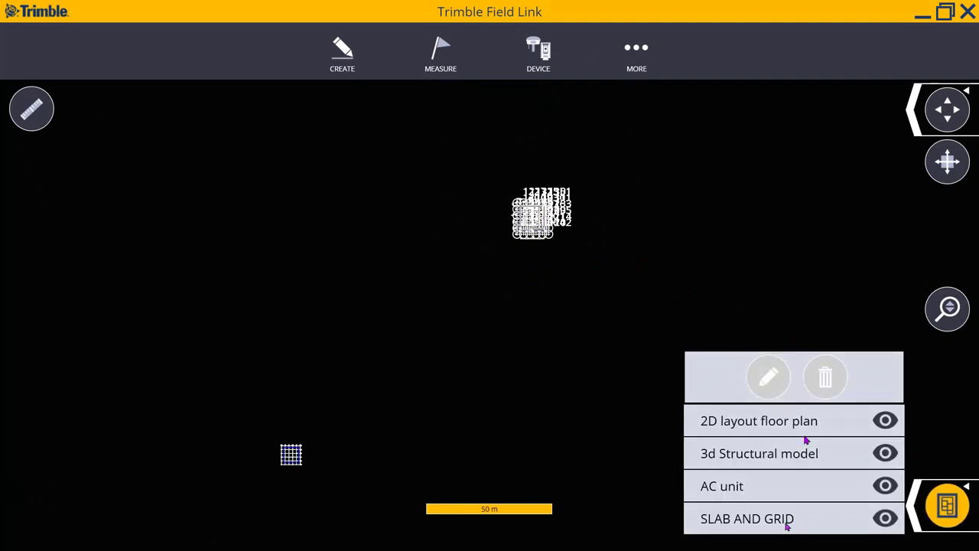
click(786, 526)
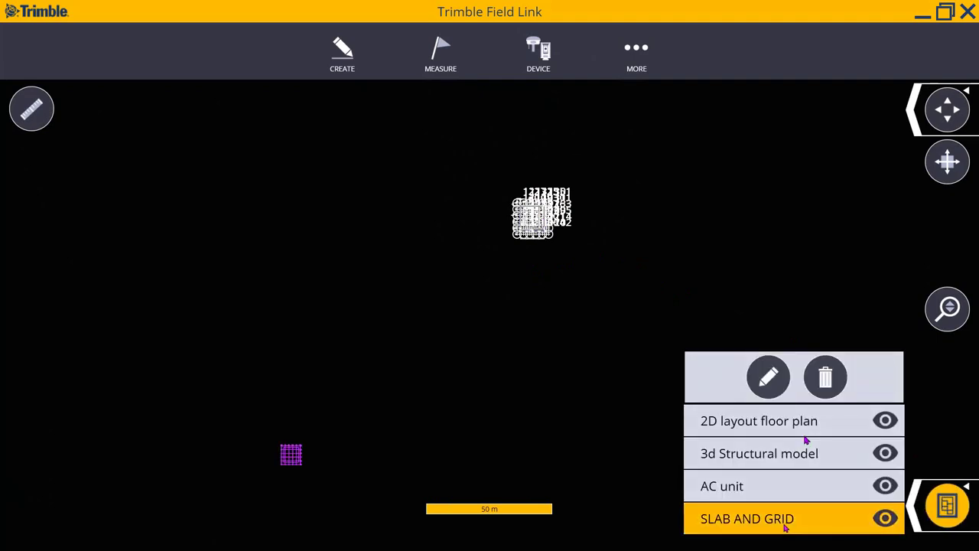
click(769, 380)
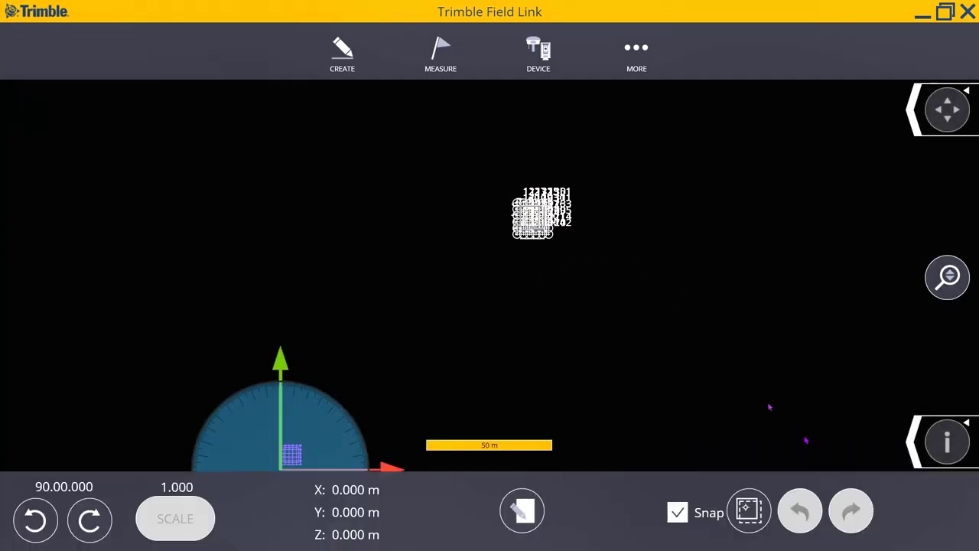
drag(294, 457, 477, 223)
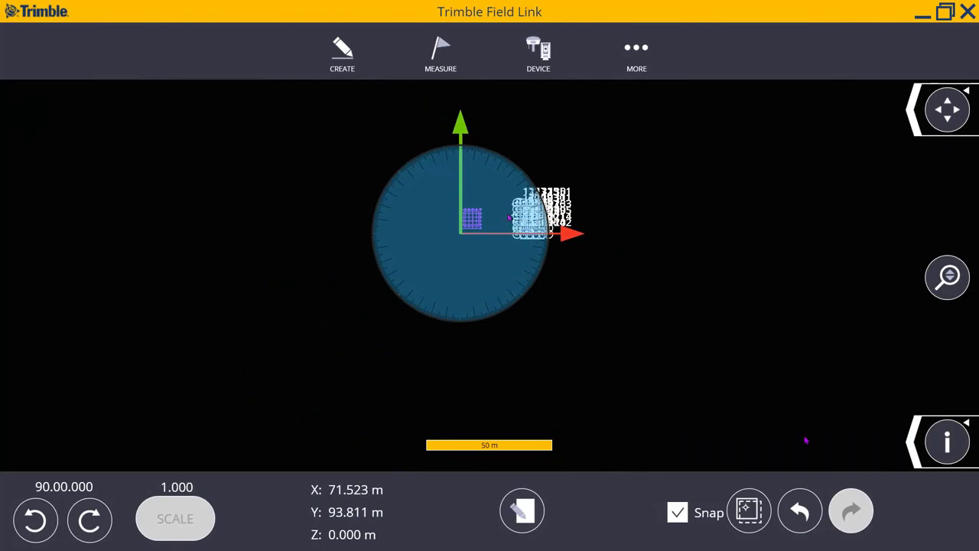
- Set the scale factor of the SLAB AND GRID model to 1.672 and apply the scaling
scroll(805, 440, up, 4)
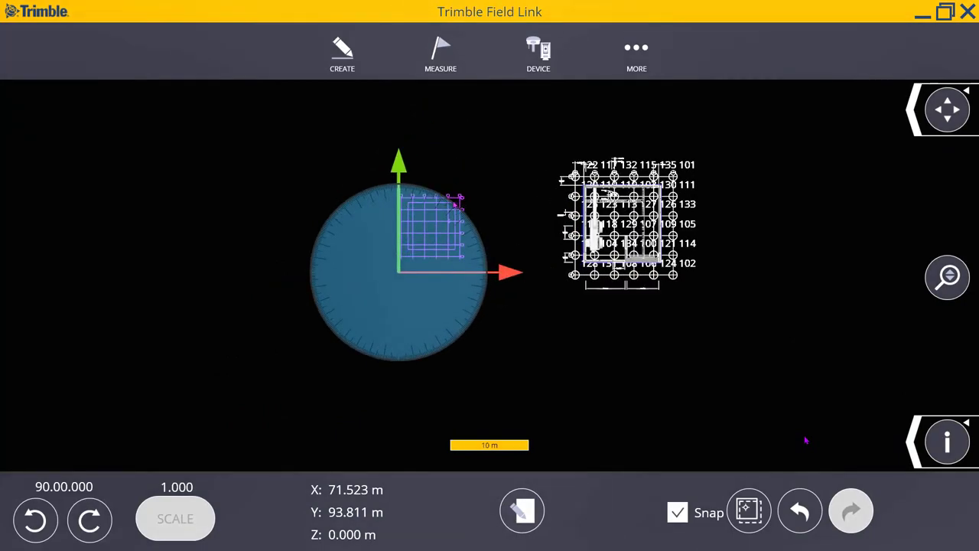
scroll(806, 440, up, 1)
scroll(806, 440, up, 1)
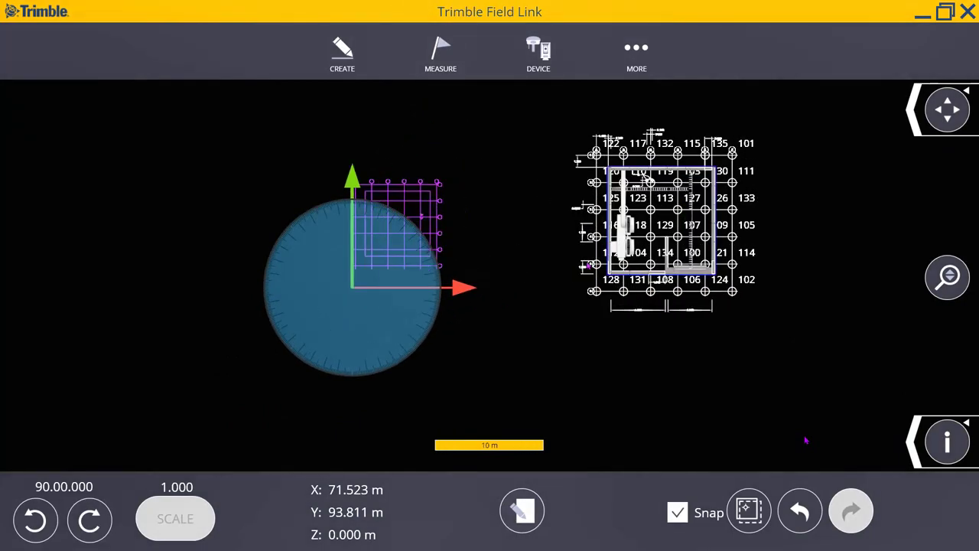
scroll(586, 260, up, 1)
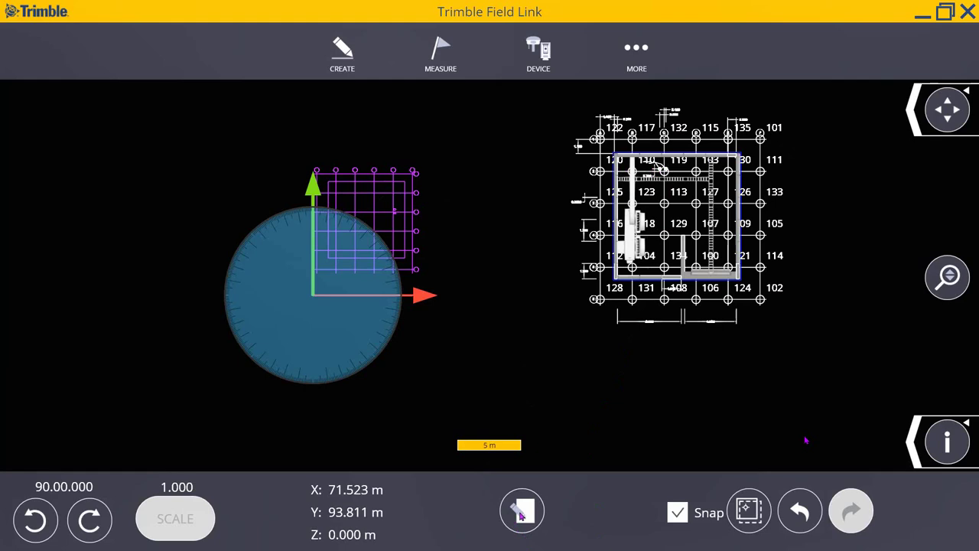
click(521, 514)
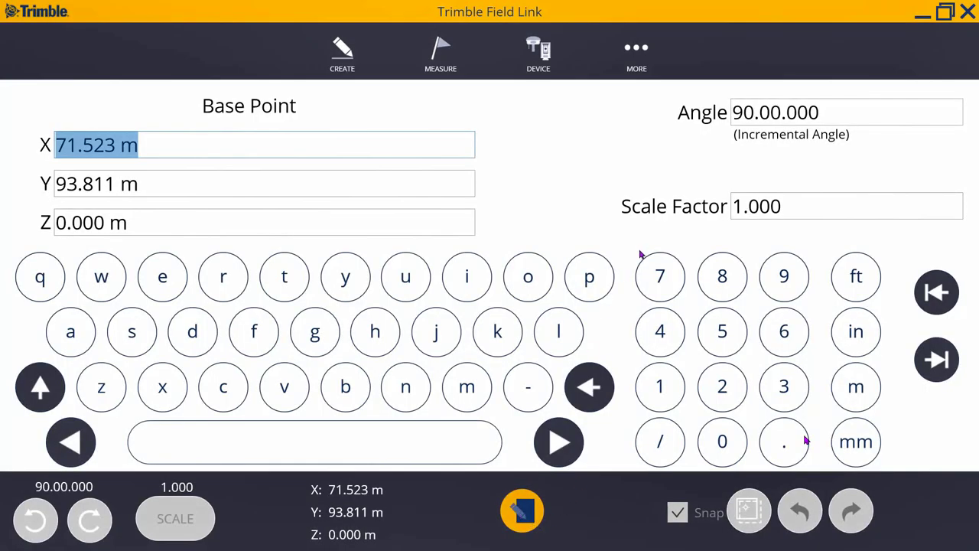
click(848, 209)
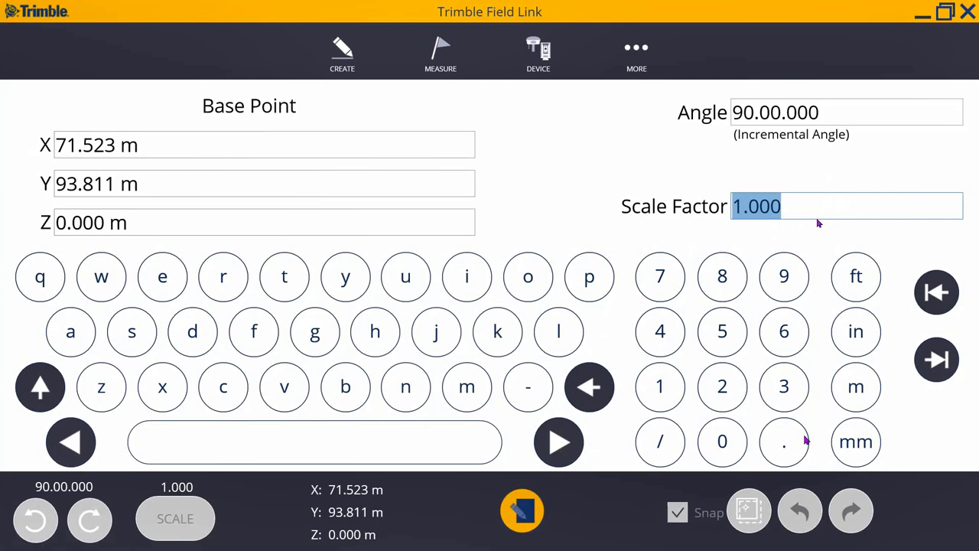
text(1.672)
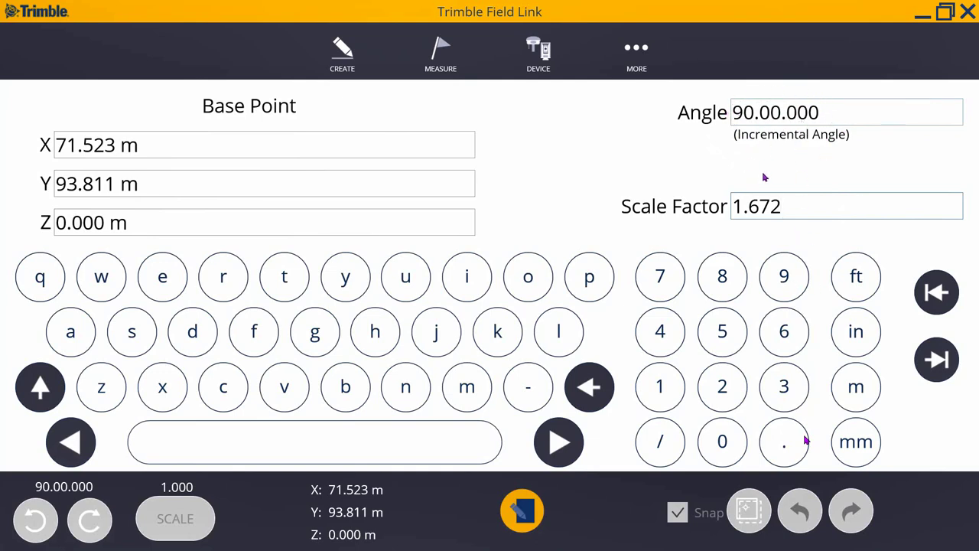
key(Return)
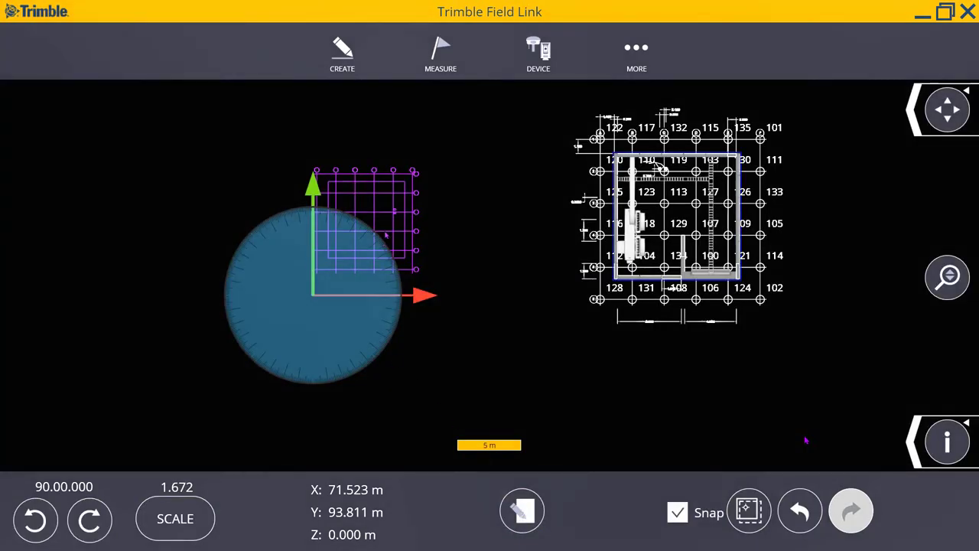
click(192, 522)
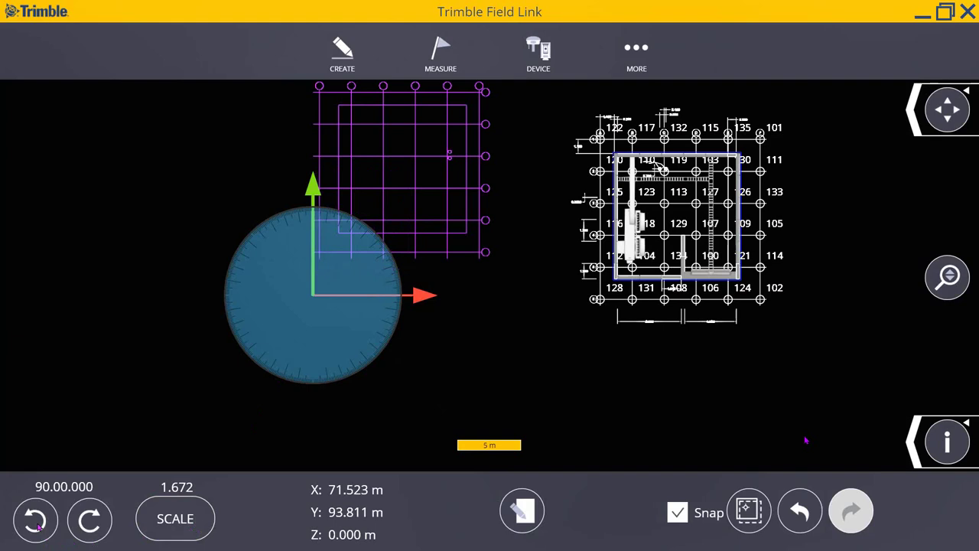
- Rotate the slab and grid 90° counterclockwise and snap its base point to the second vertical grid line's intersection with the lowest grid line
click(36, 521)
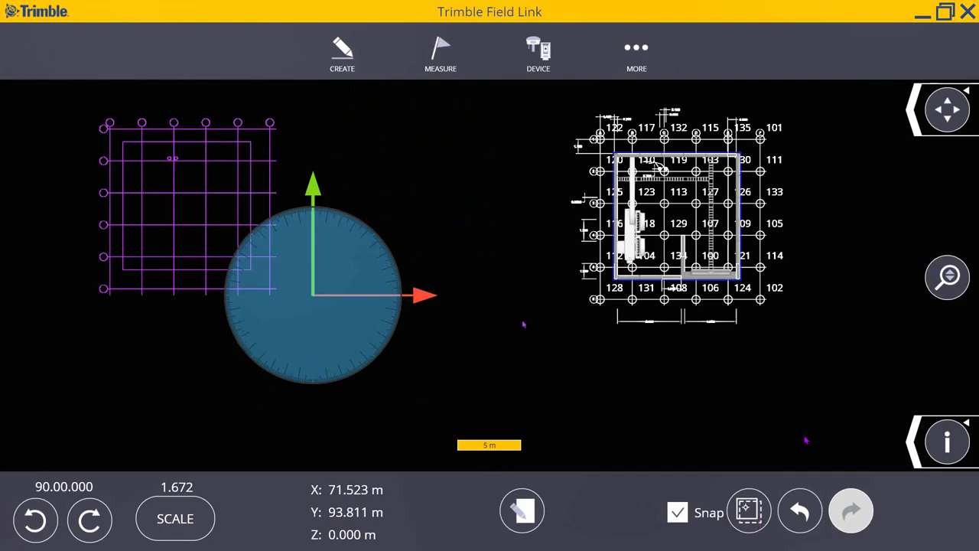
click(752, 517)
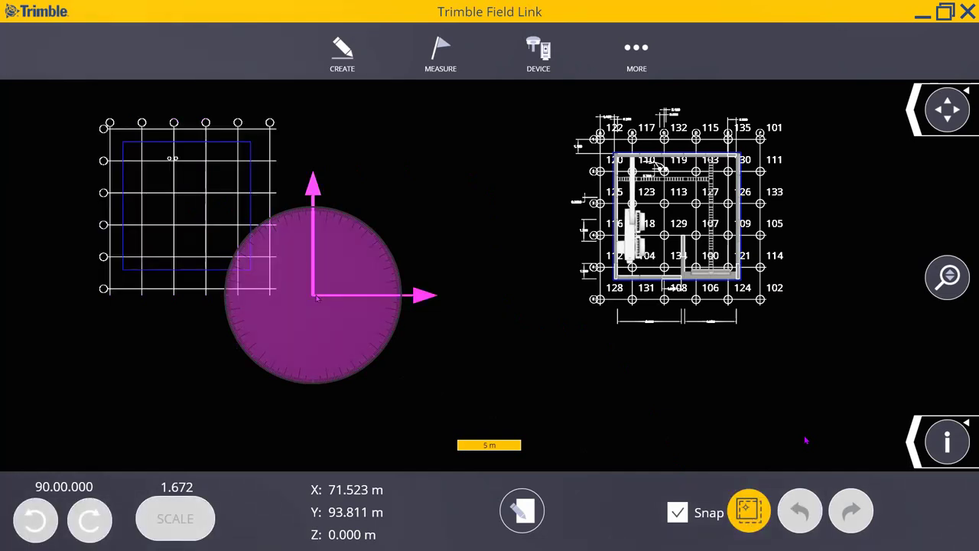
mouse_move(316, 299)
mouse_down()
mouse_move(177, 283)
mouse_move(143, 293)
mouse_up()
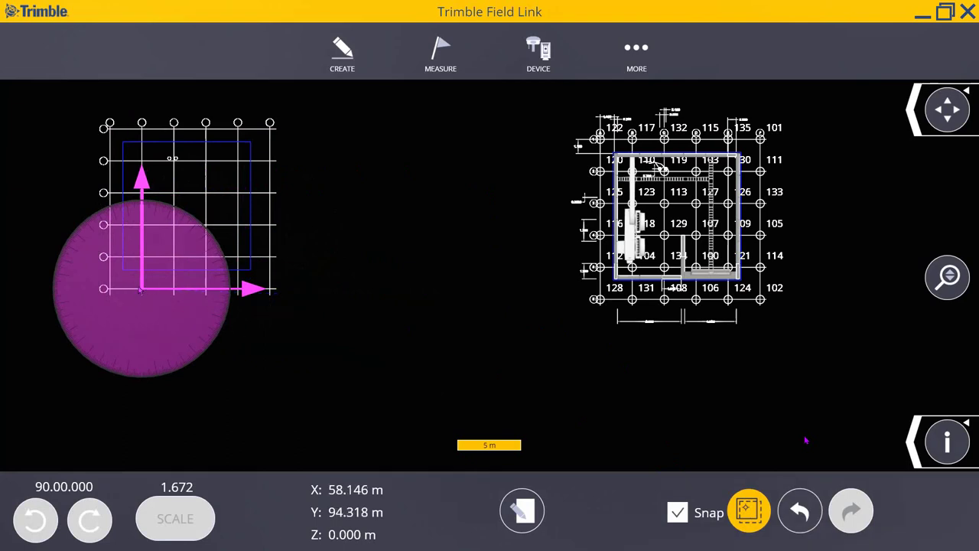
click(749, 510)
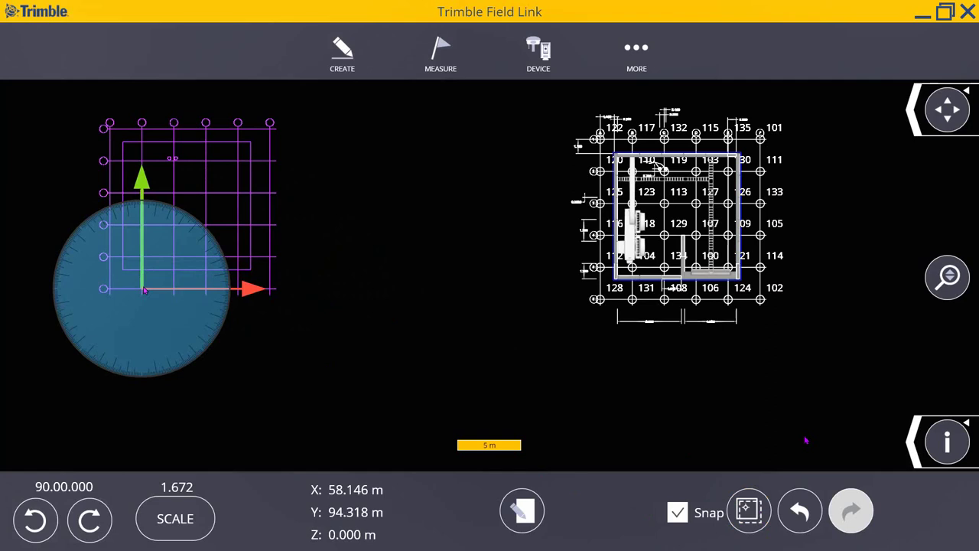
- Move the slab and grid by its base point onto grid point 131 at X 96.500 m, Y 93.500 m, and check the alignment
drag(145, 289, 632, 300)
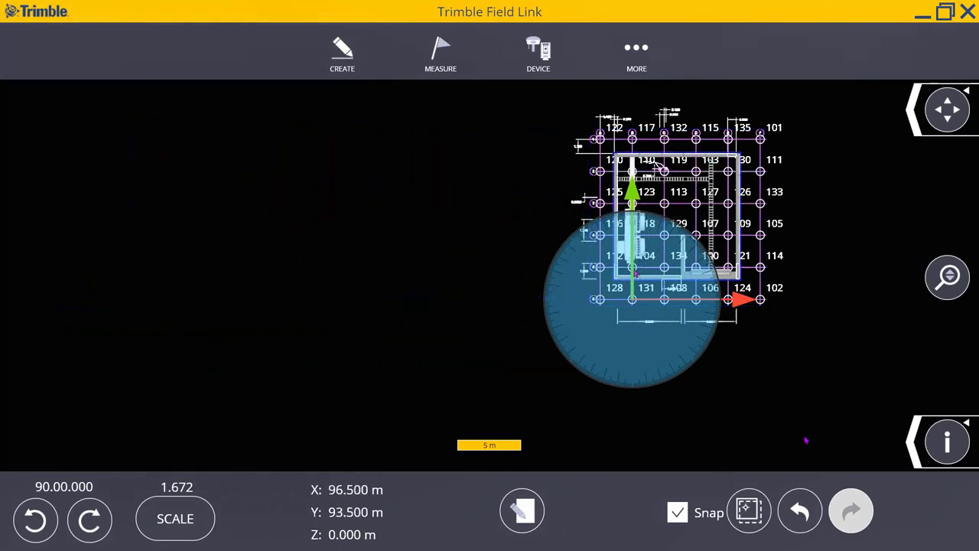
scroll(769, 150, up, 2)
scroll(768, 132, up, 3)
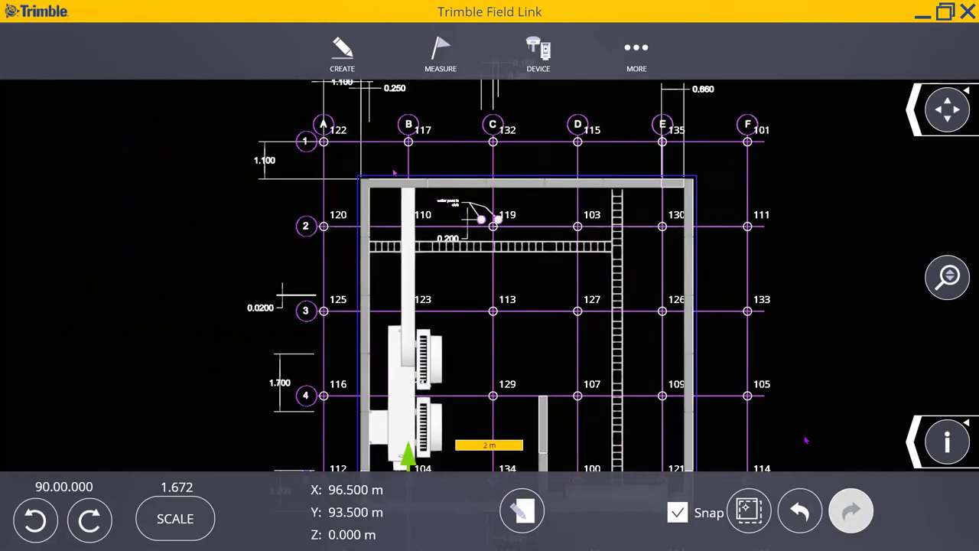
- Inspect the aligned slab and grid against the model, and review the file name and destination folder in the job's export settings
scroll(398, 128, up, 2)
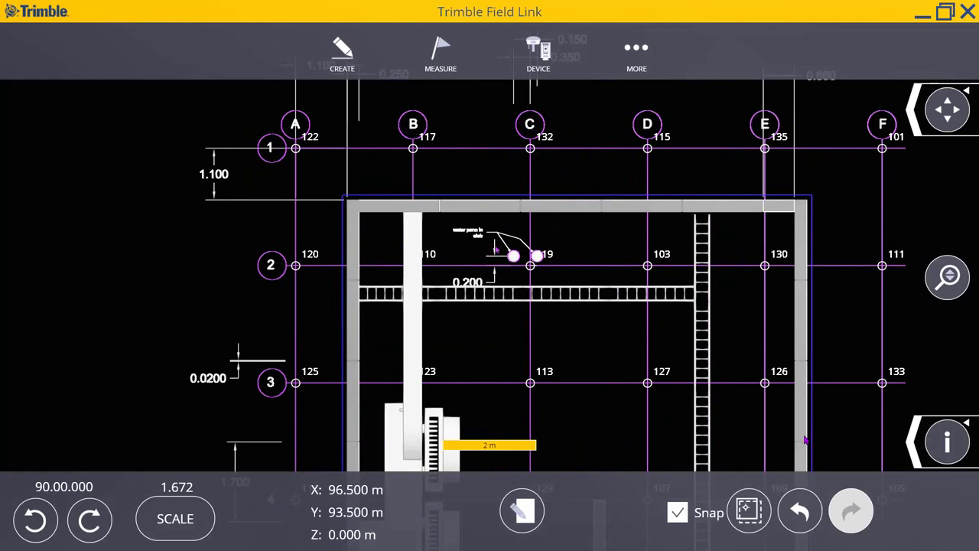
scroll(582, 229, down, 5)
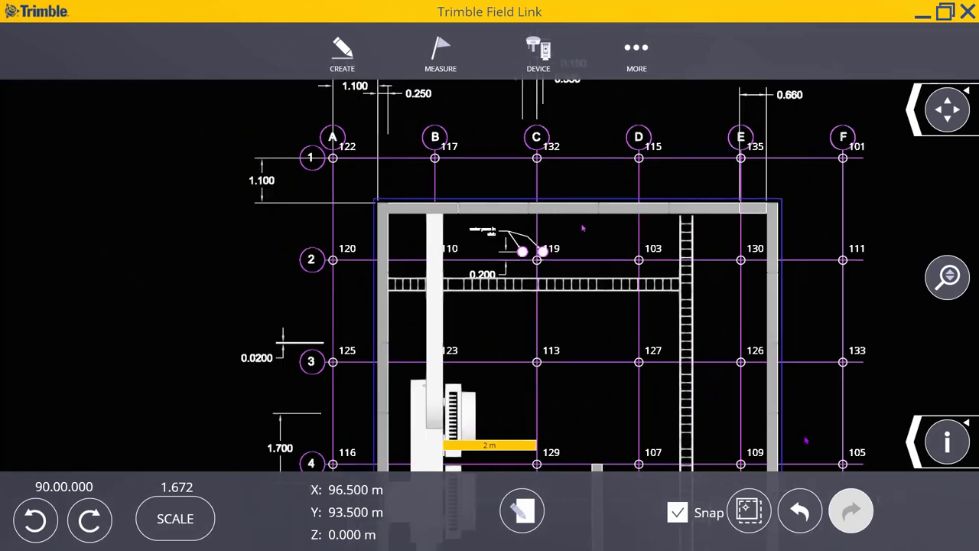
scroll(584, 233, down, 3)
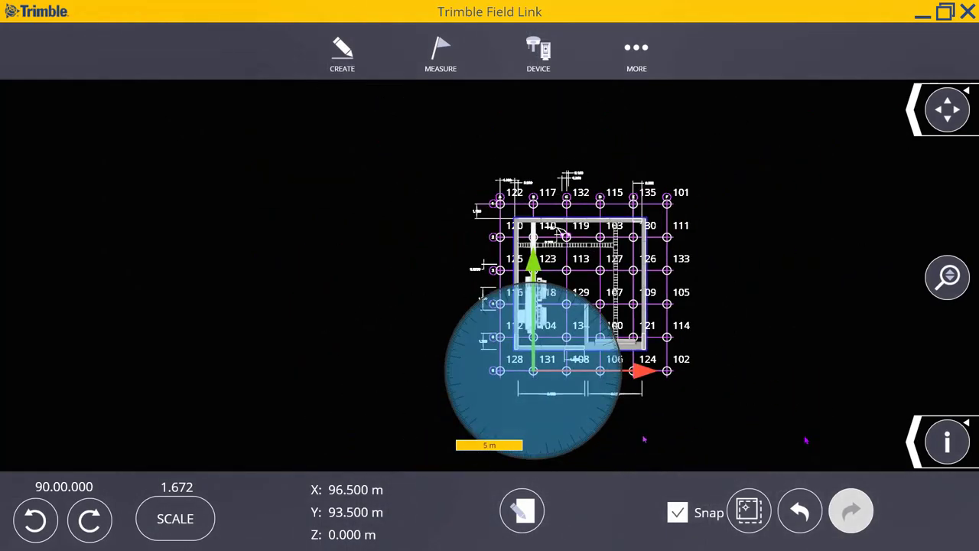
click(637, 47)
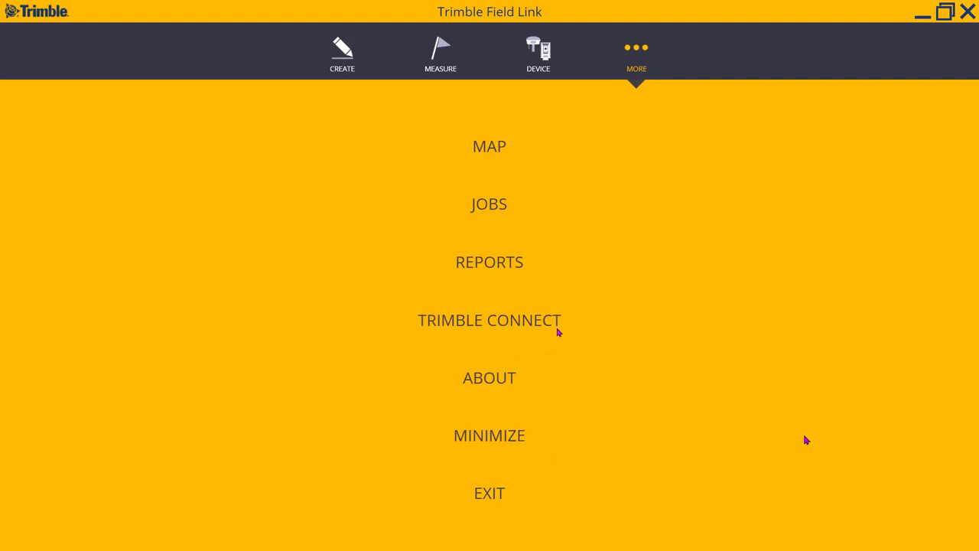
click(491, 209)
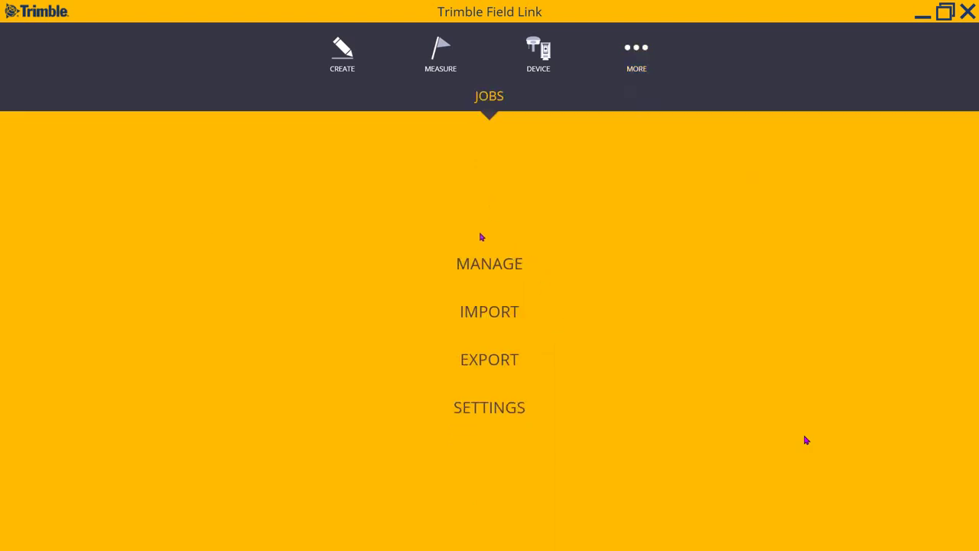
click(487, 362)
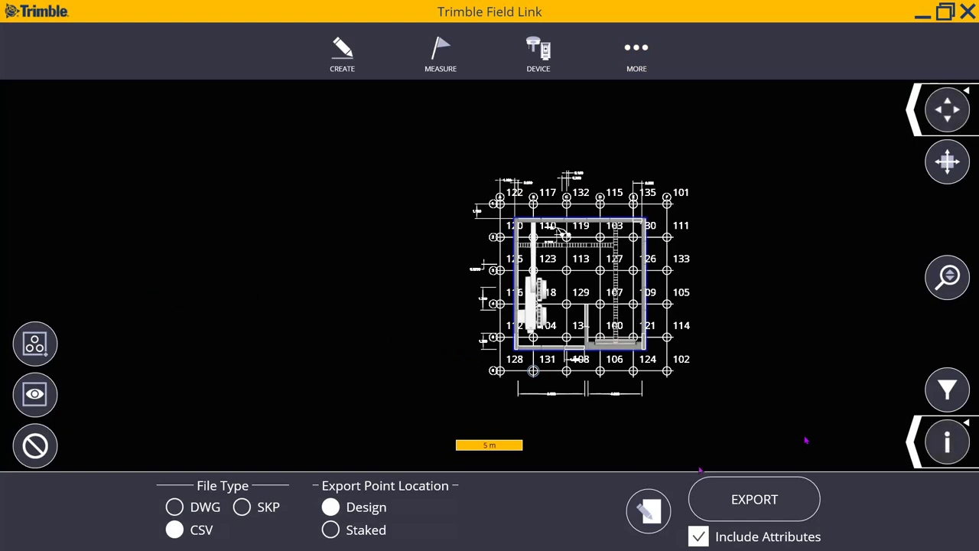
click(649, 510)
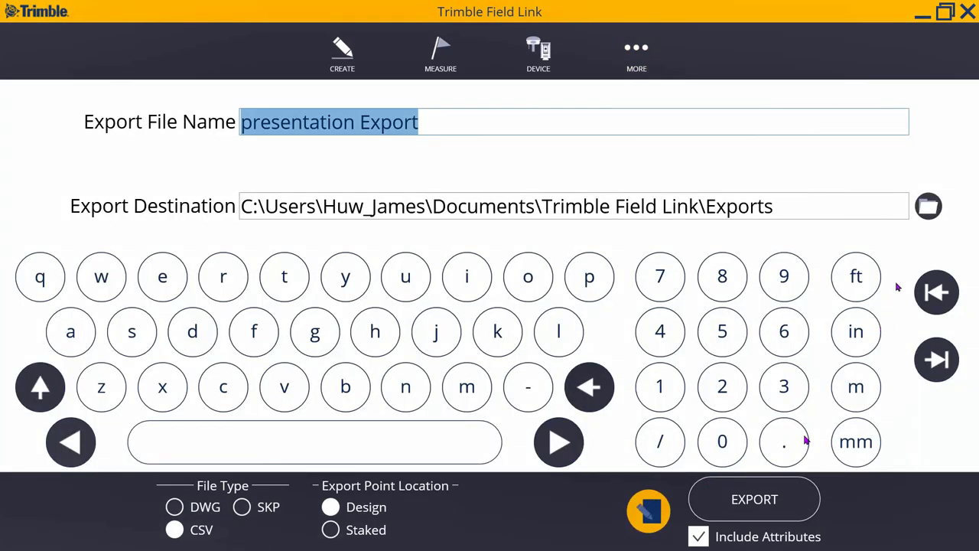
click(929, 206)
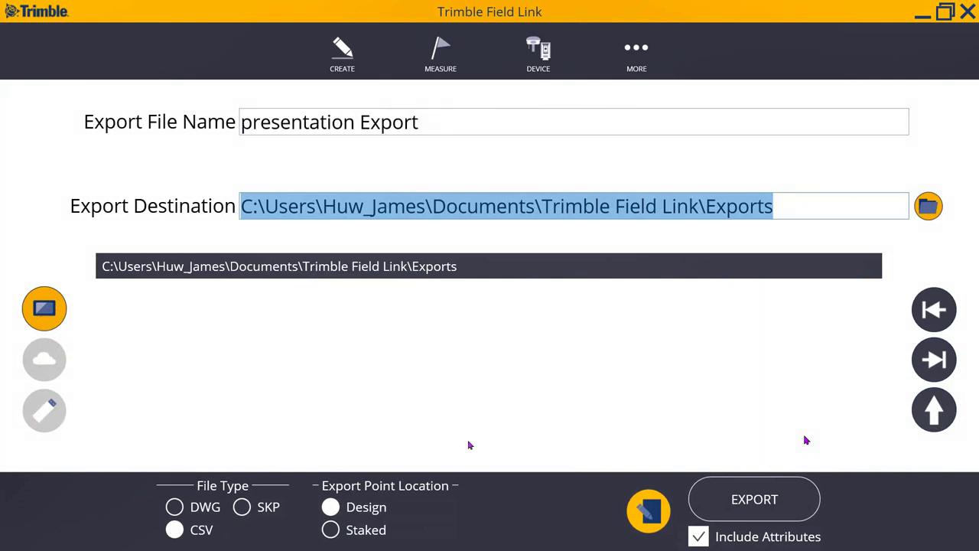
click(636, 54)
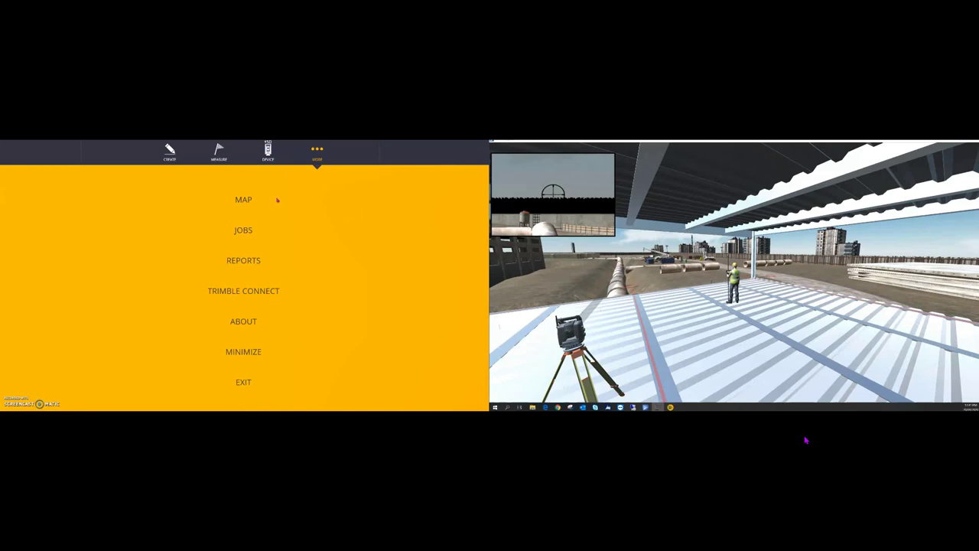
- Start an instrument setup by resection without reusing the last setup location, and show the residuals
click(268, 151)
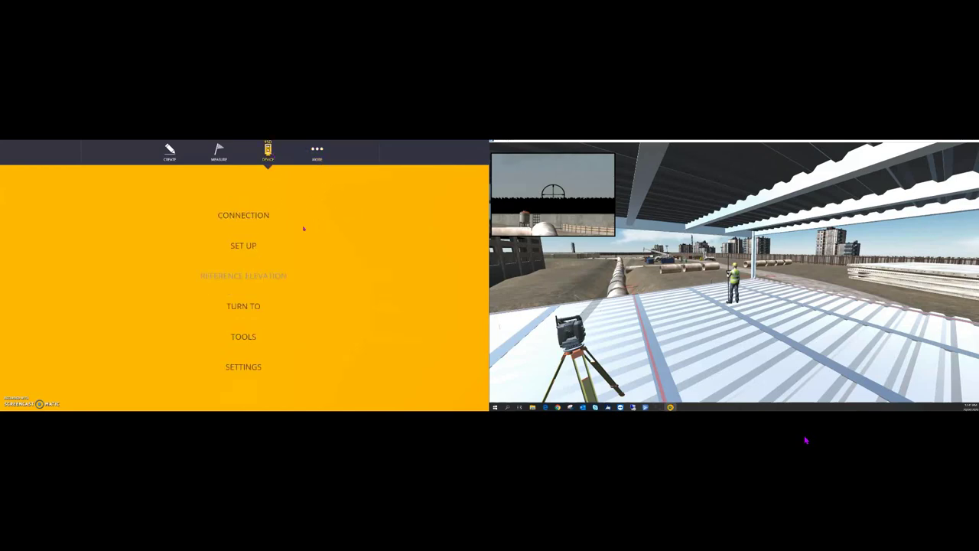
click(253, 246)
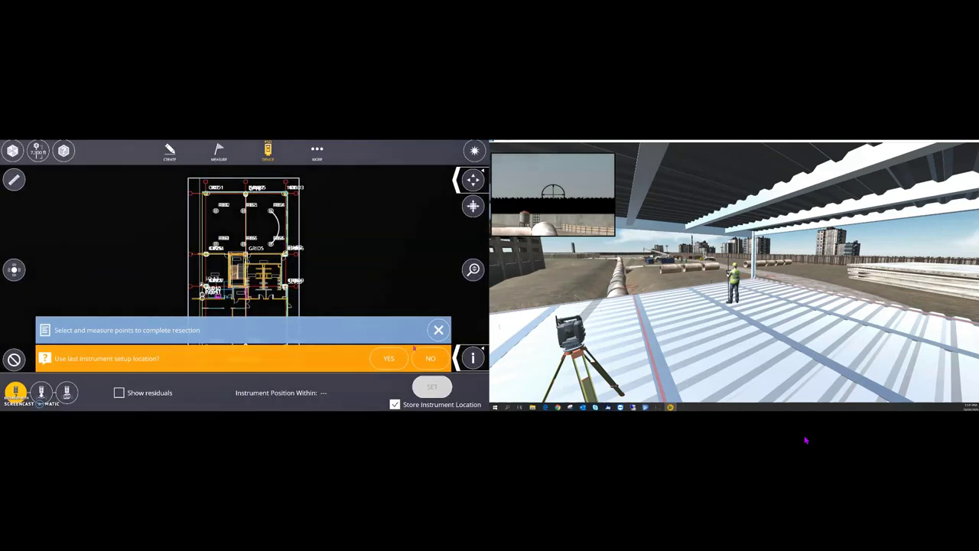
click(432, 360)
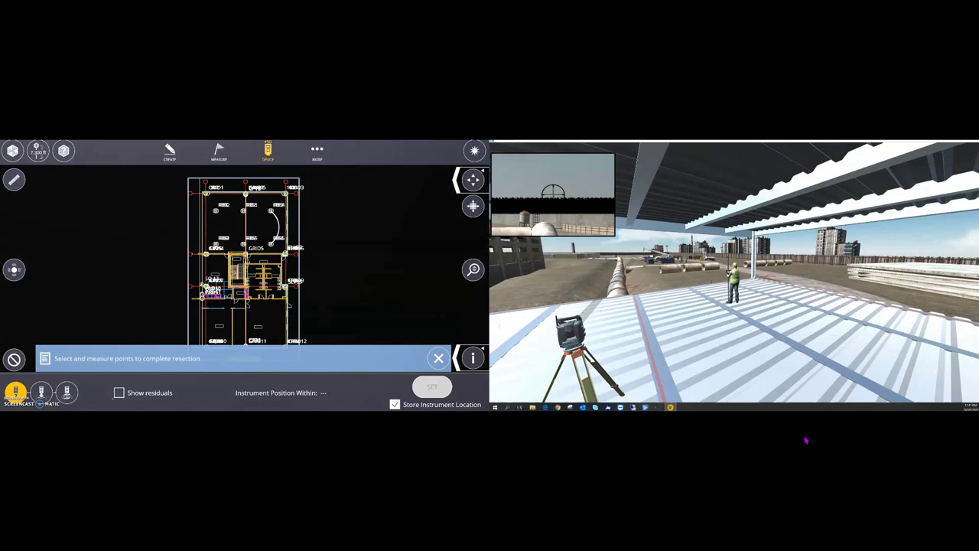
click(118, 392)
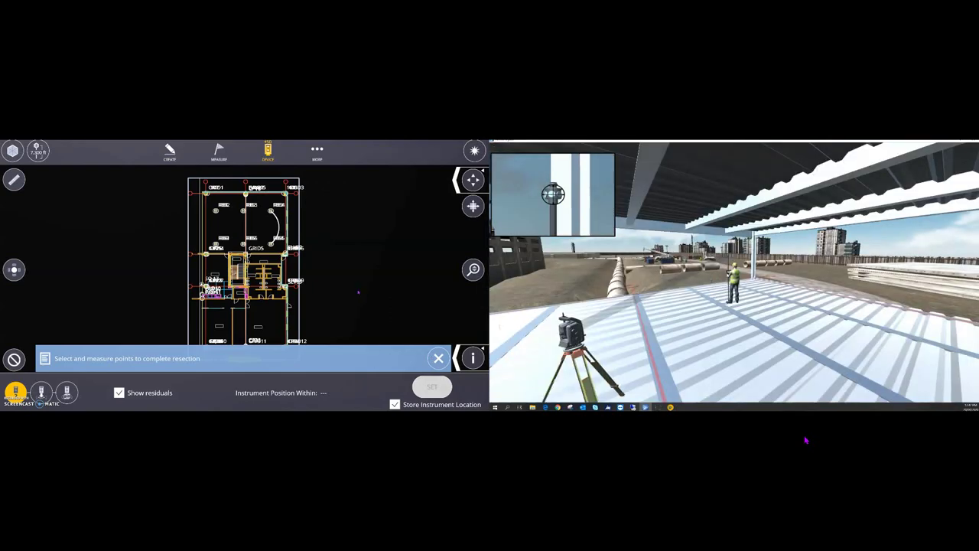
- Complete the resection from the measured grid points and set the instrument position, storing its location
scroll(281, 191, up, 5)
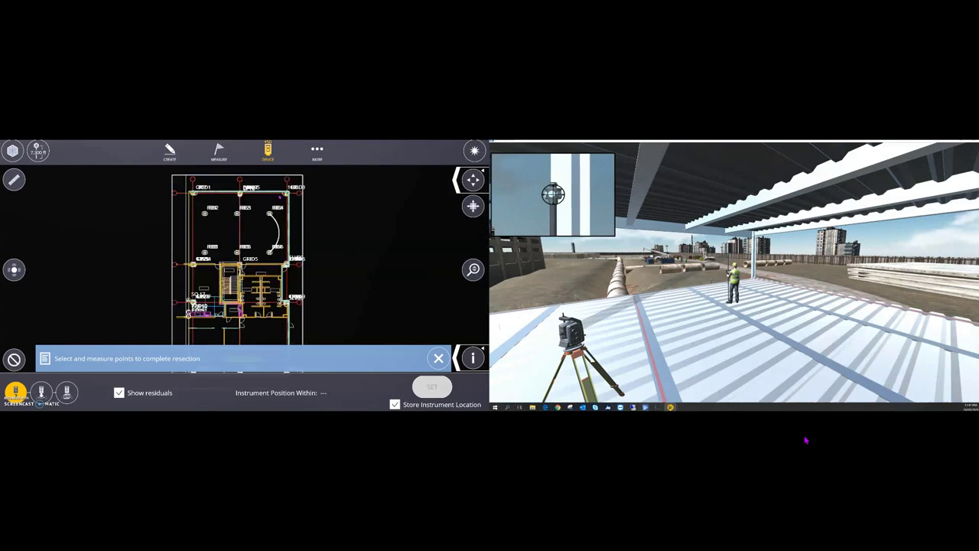
scroll(300, 191, up, 2)
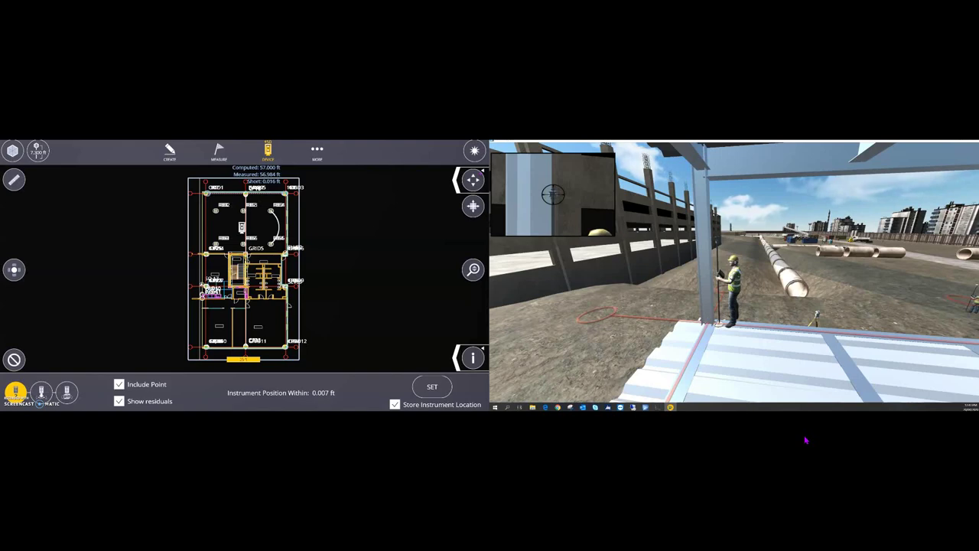
click(432, 387)
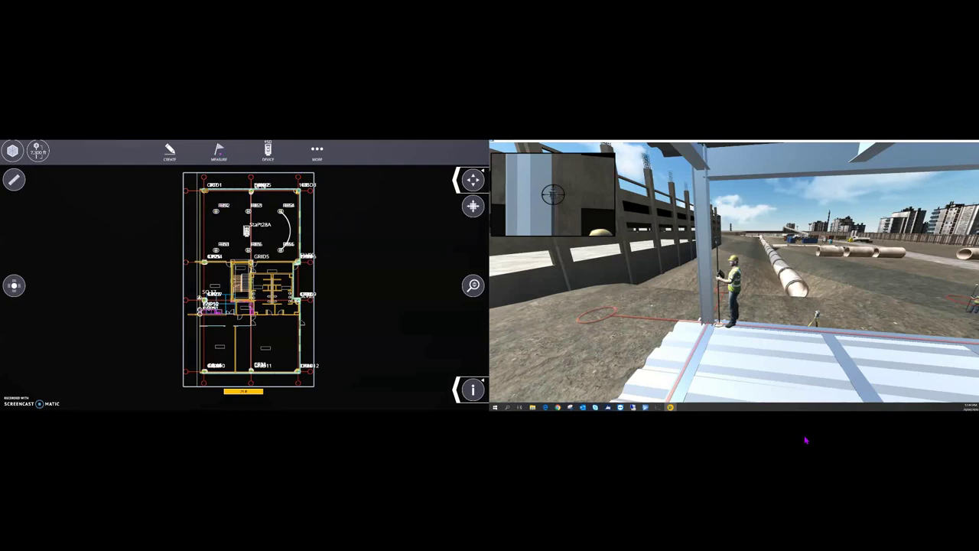
- Start point layout, stake out floor box point FB1 and clear the selection
click(219, 151)
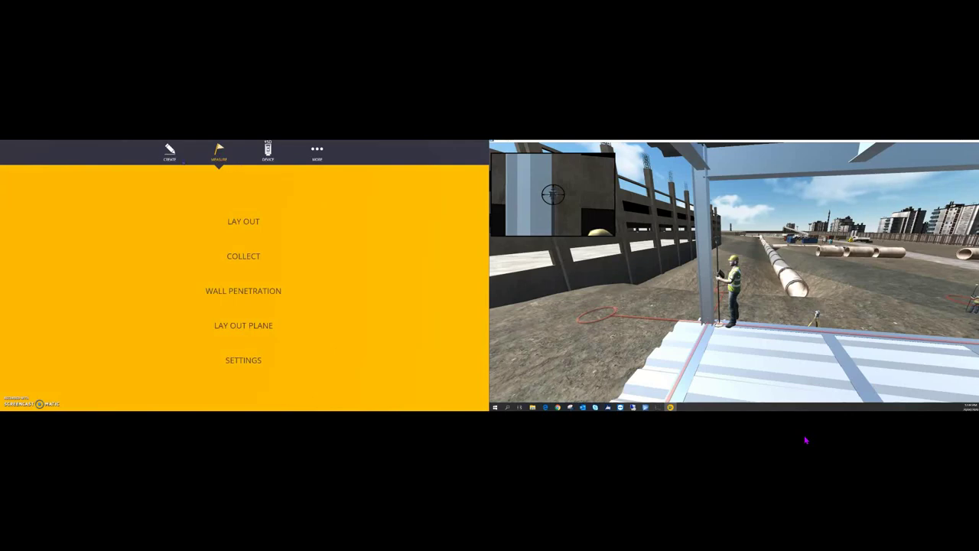
click(244, 222)
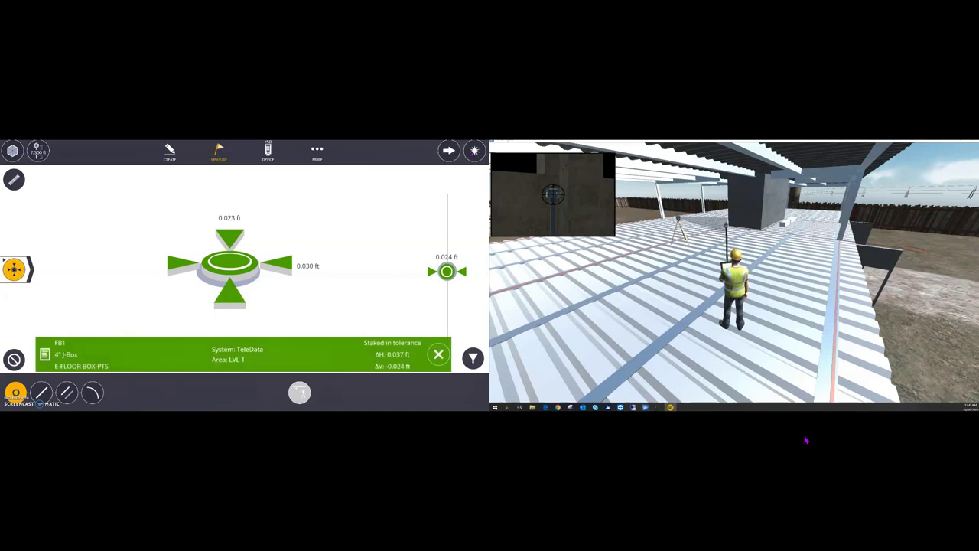
click(14, 359)
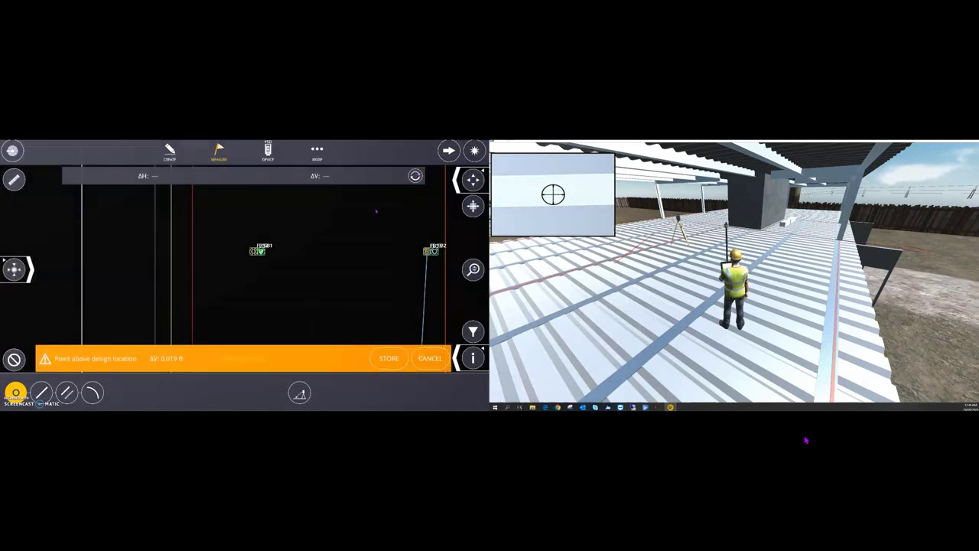
- Switch the layout deltas to ΔX, ΔY and ΔZ, and store floor box point FB53 as staked
click(414, 176)
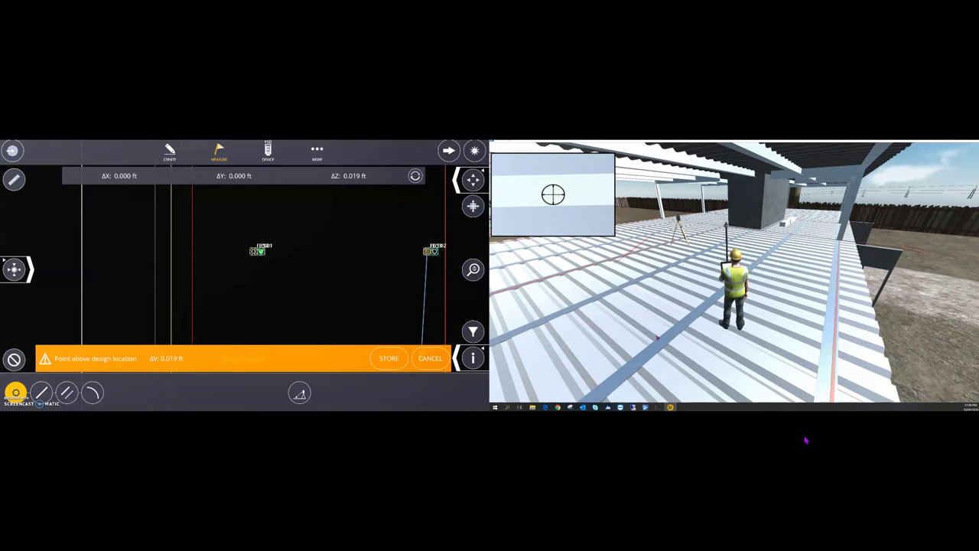
key(w)
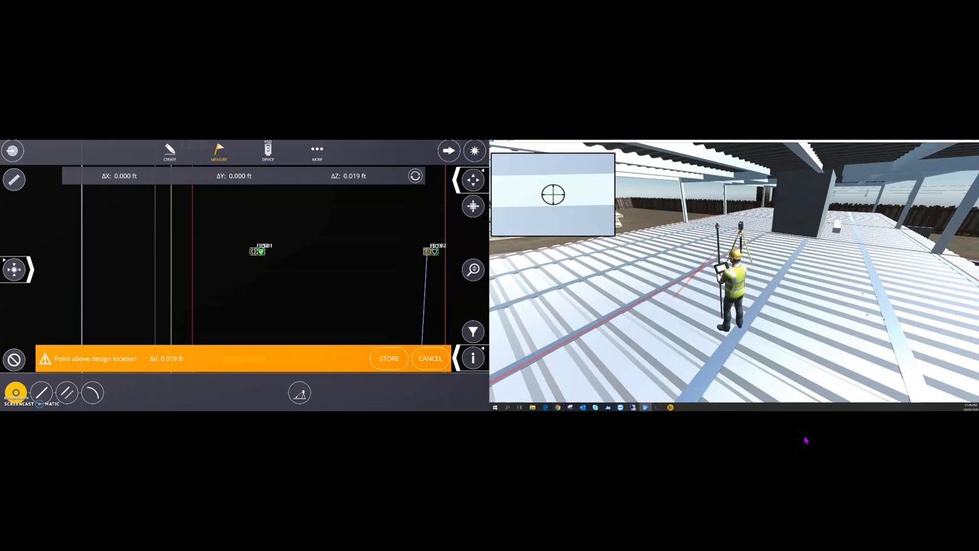
click(390, 356)
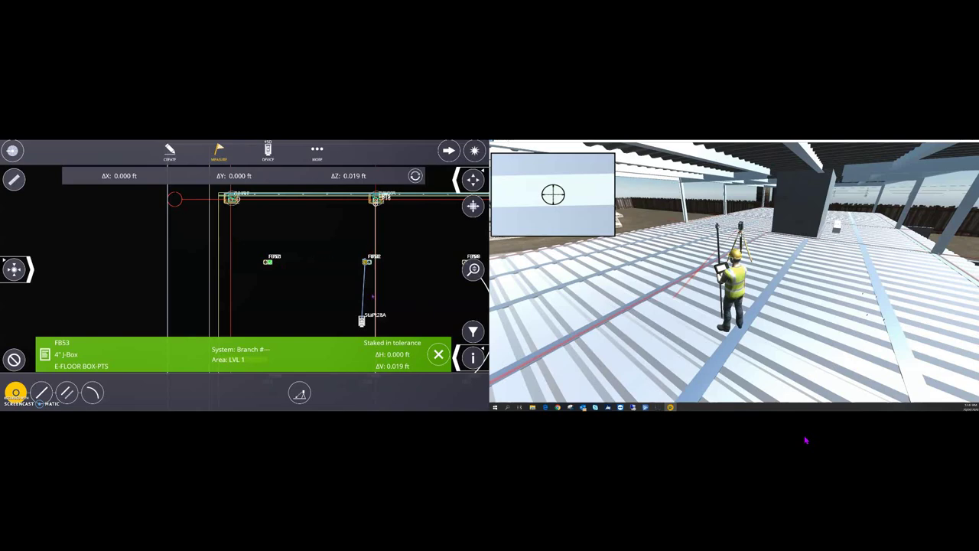
click(439, 355)
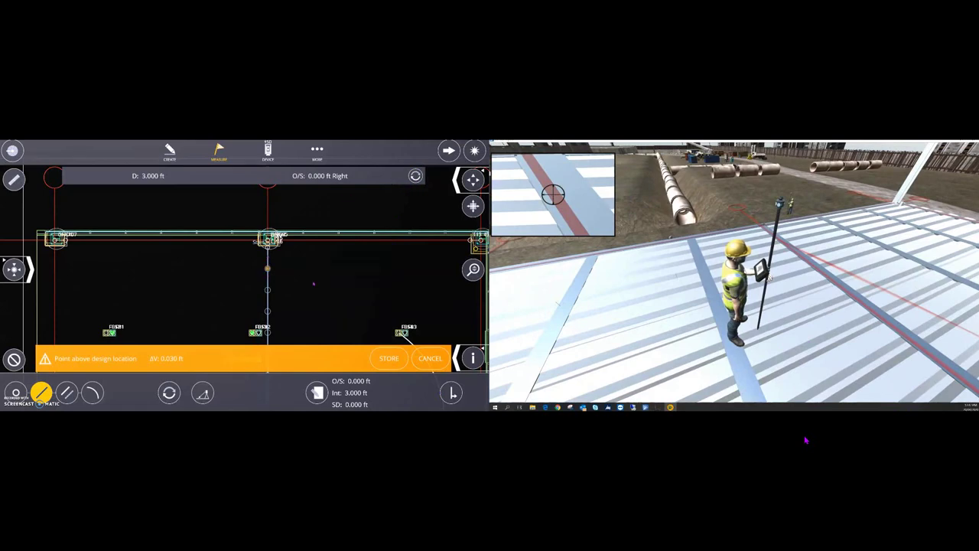
- Store the line layout point at 3.000 ft, measure the approximate ceiling projection and aim the instrument at it
click(389, 359)
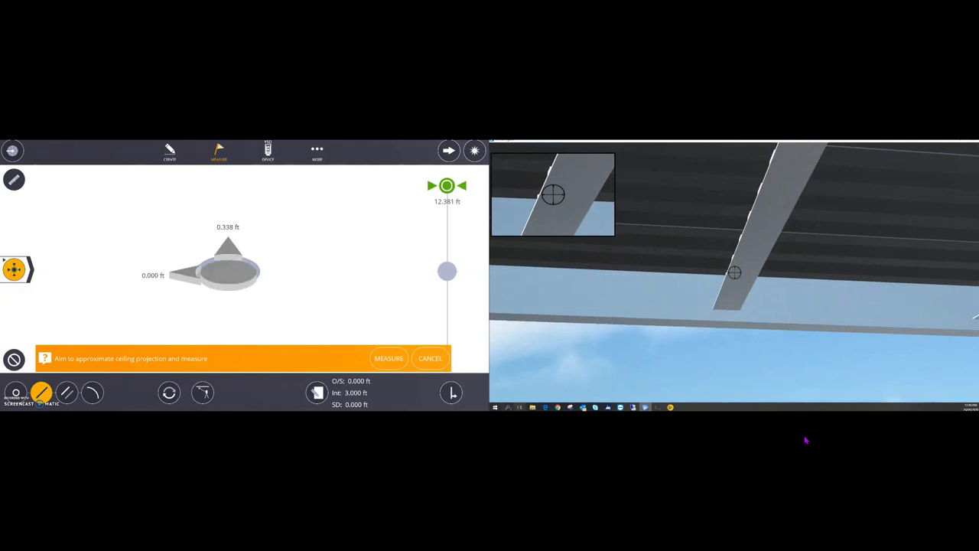
click(394, 359)
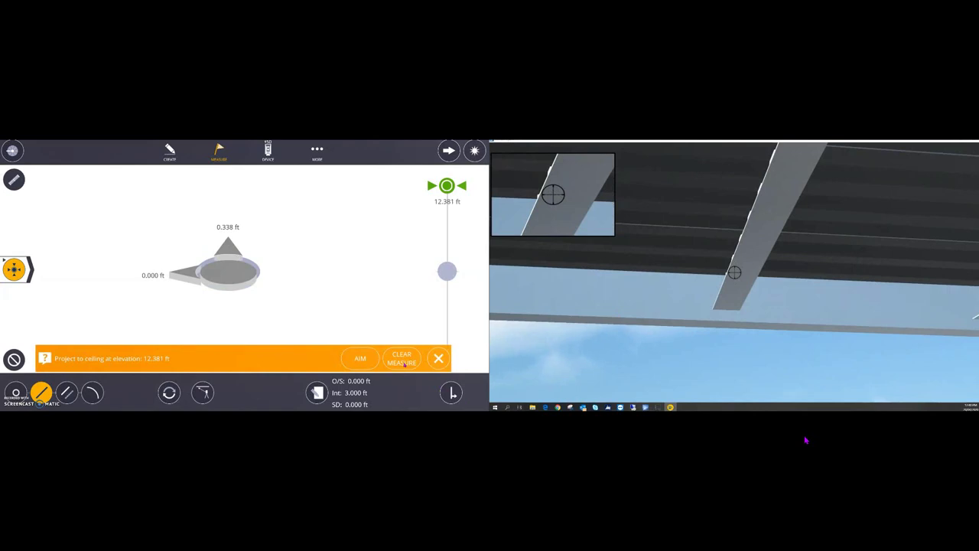
click(361, 359)
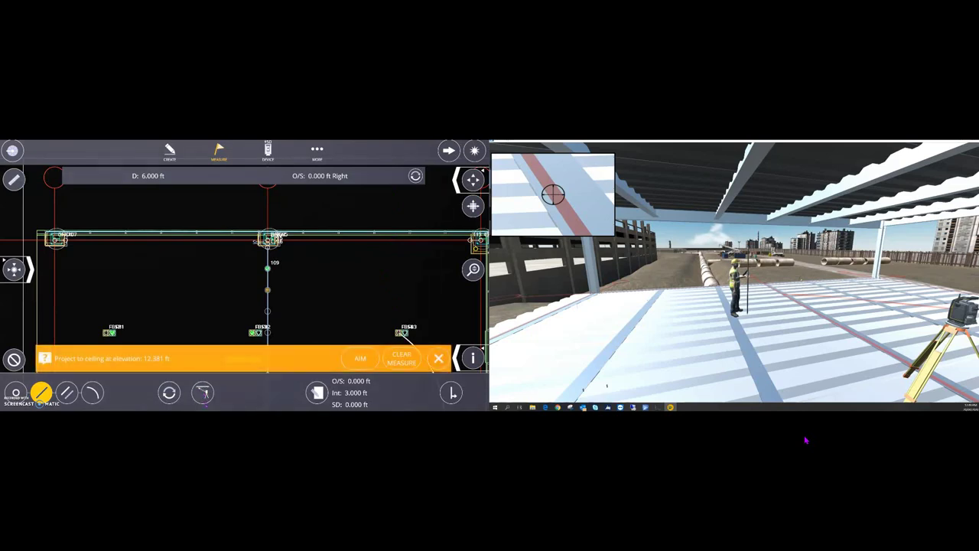
- Aim the line point at 6.000 ft onto the ceiling and store it as staked
click(361, 359)
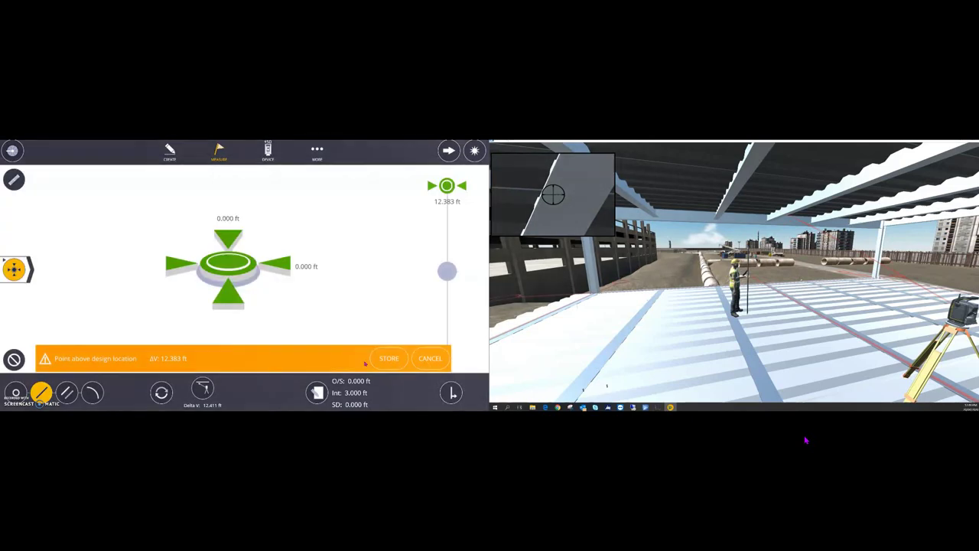
click(390, 359)
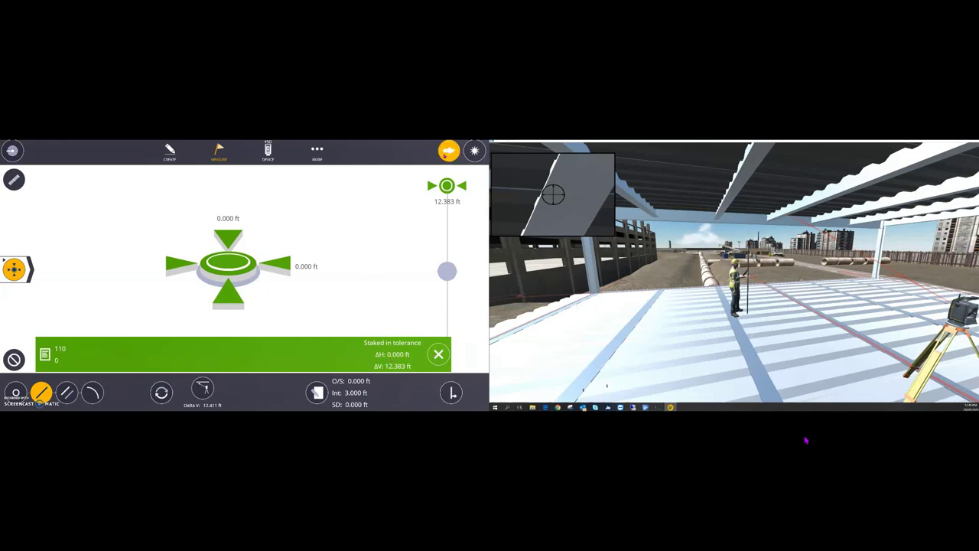
click(439, 353)
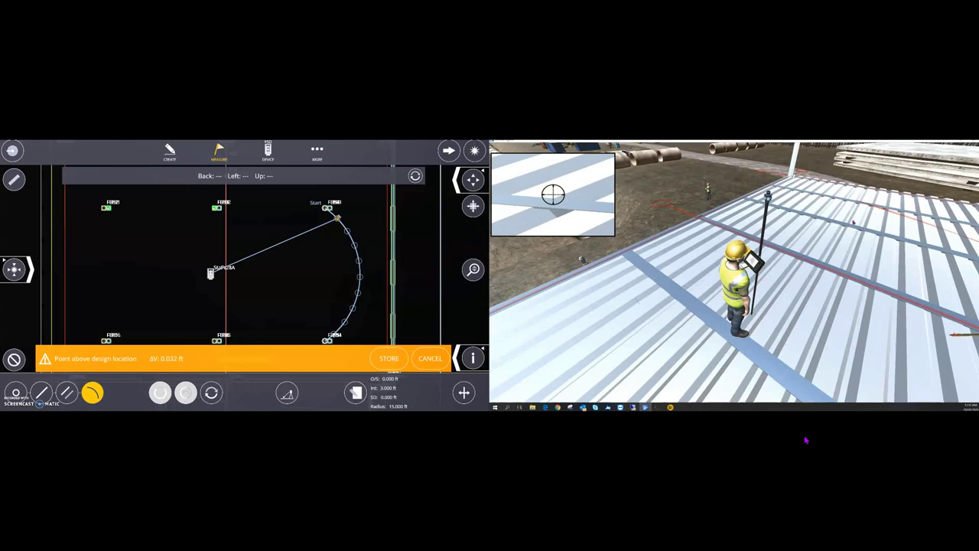
- Stake and store two layout points on the 15.000 ft radius arc, using the 3.000 ft interval
click(392, 361)
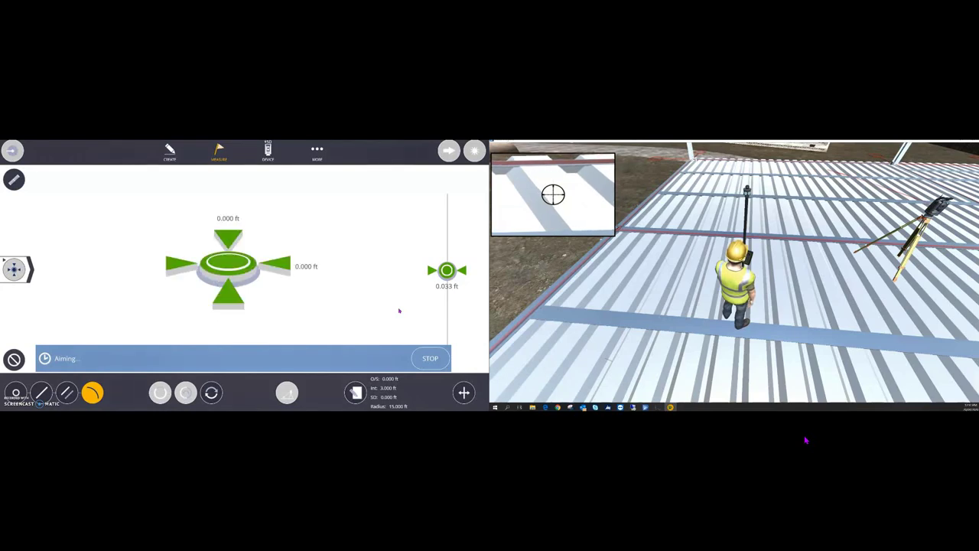
click(420, 359)
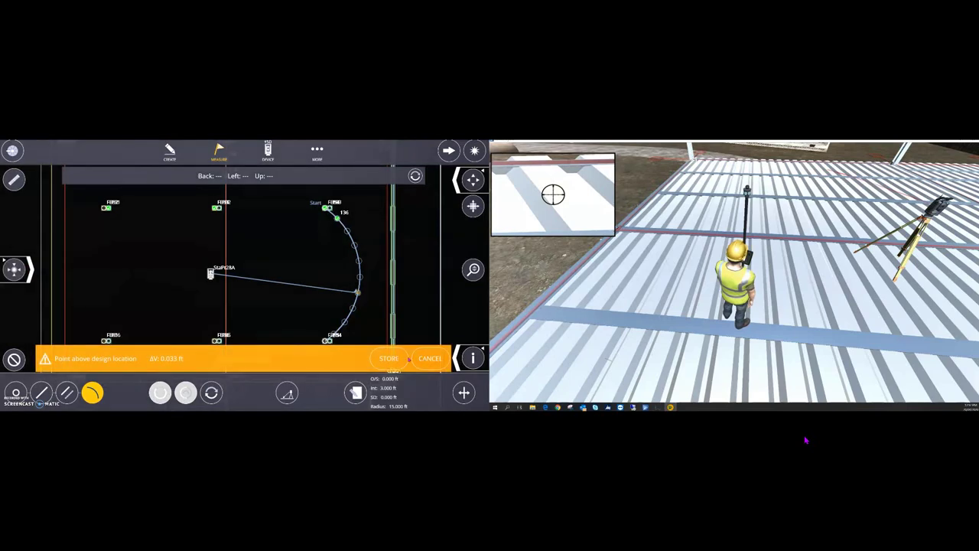
click(390, 358)
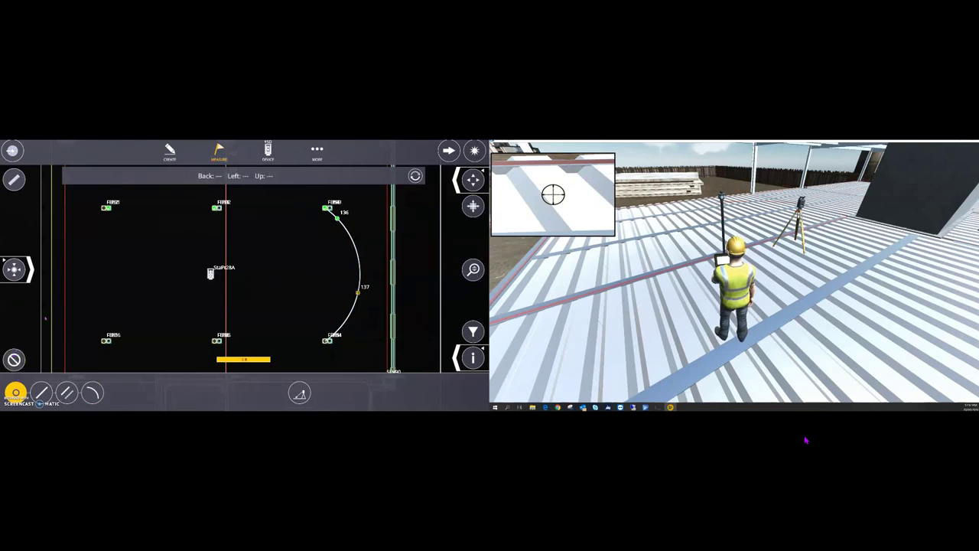
- Start collecting points and set the layer for the collected point t10 to "as built"
click(219, 151)
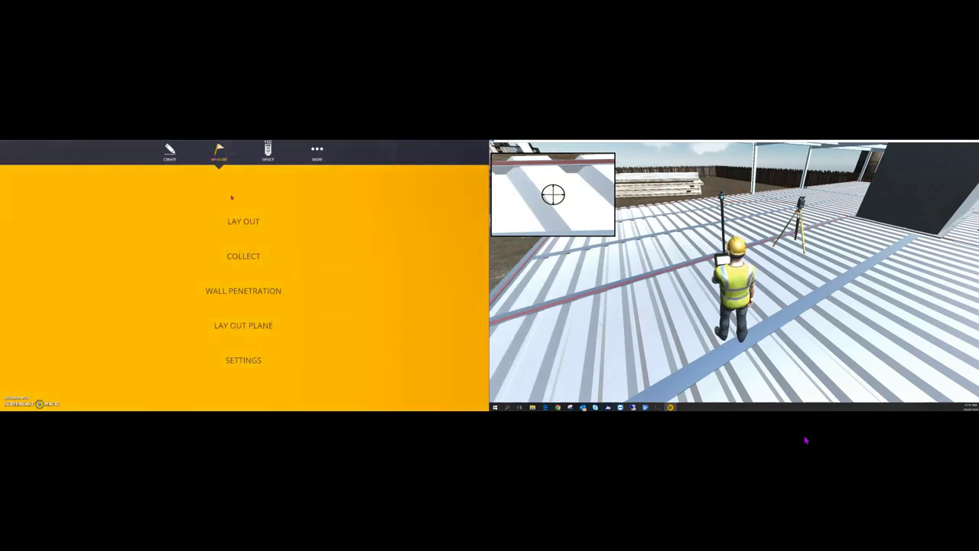
click(242, 257)
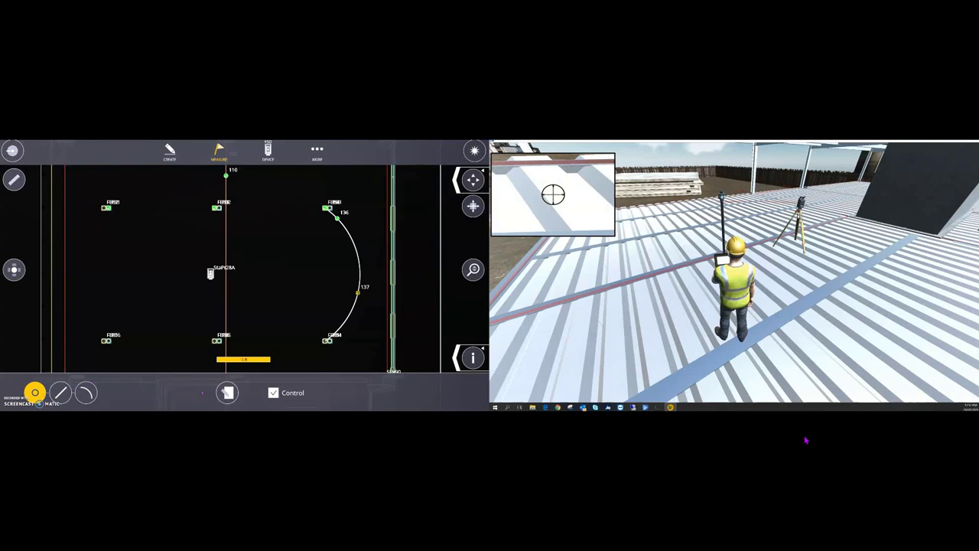
click(228, 392)
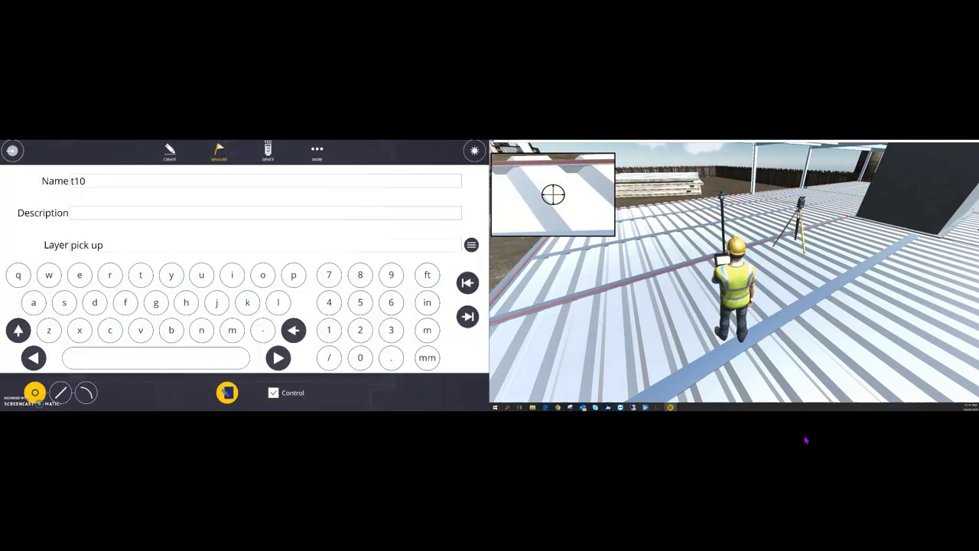
click(155, 253)
text(as)
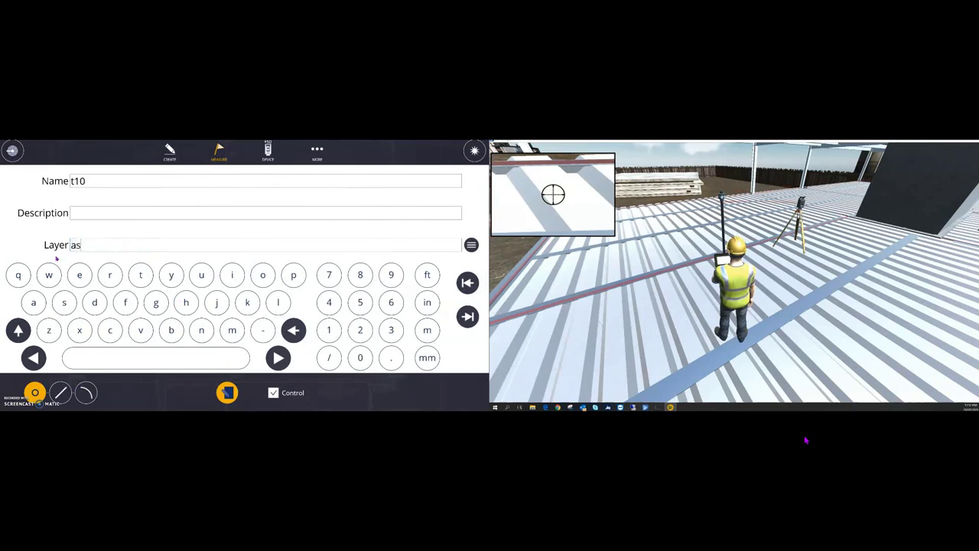
text( built)
key(Return)
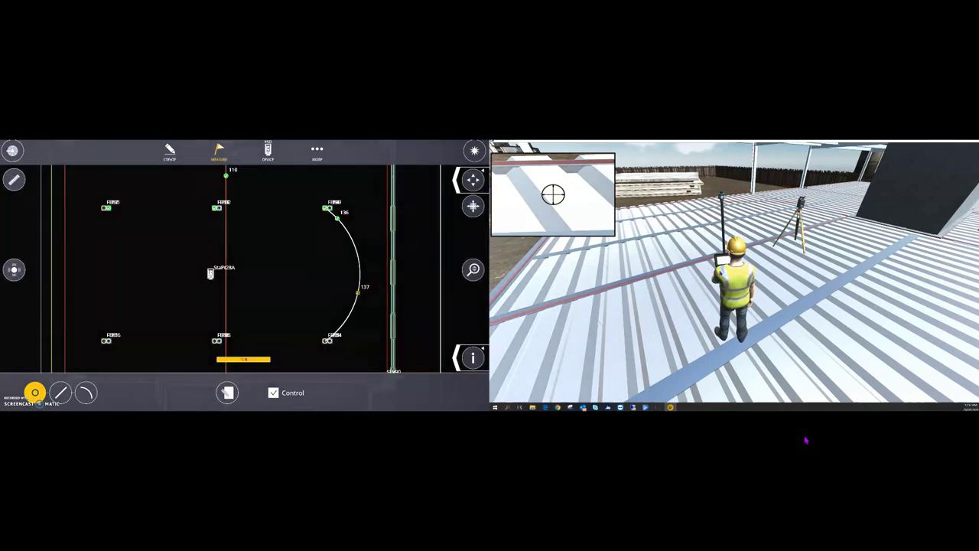
- Look through the instrument's scope and turn it onto the near edge of the dark core wall
key(v)
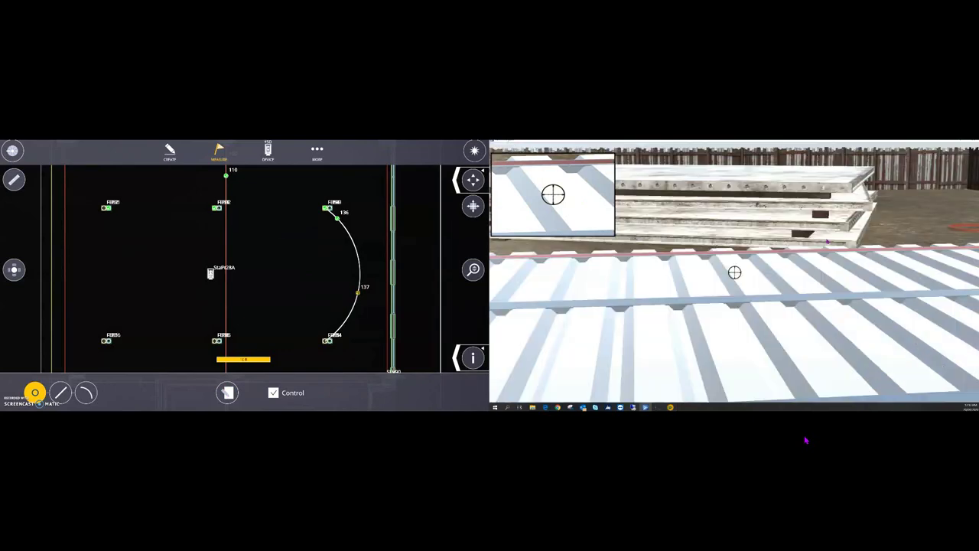
key(Right)
key(Right)
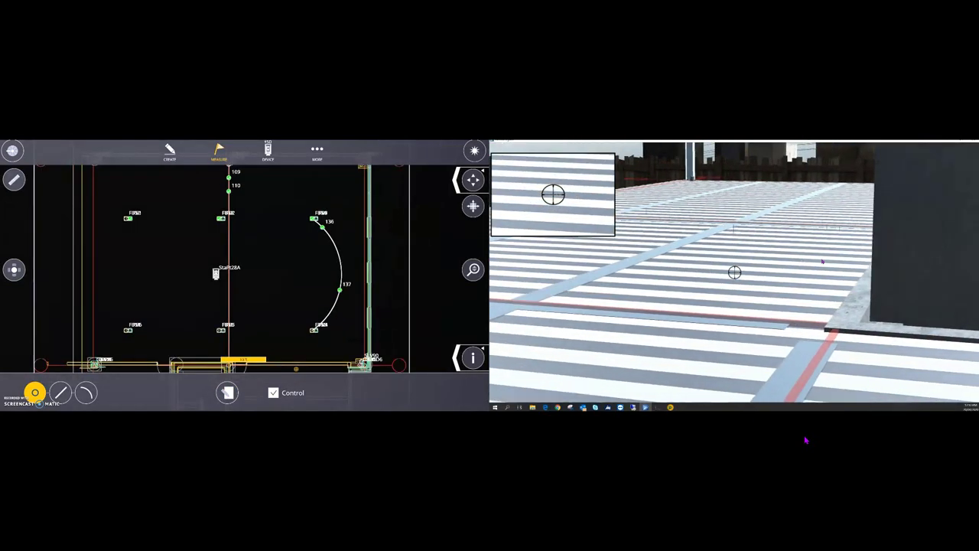
key(Right)
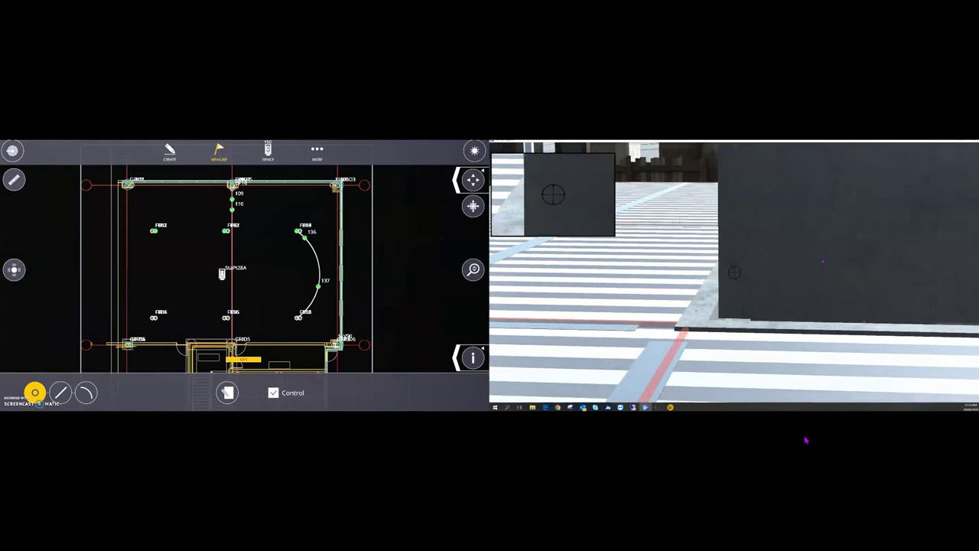